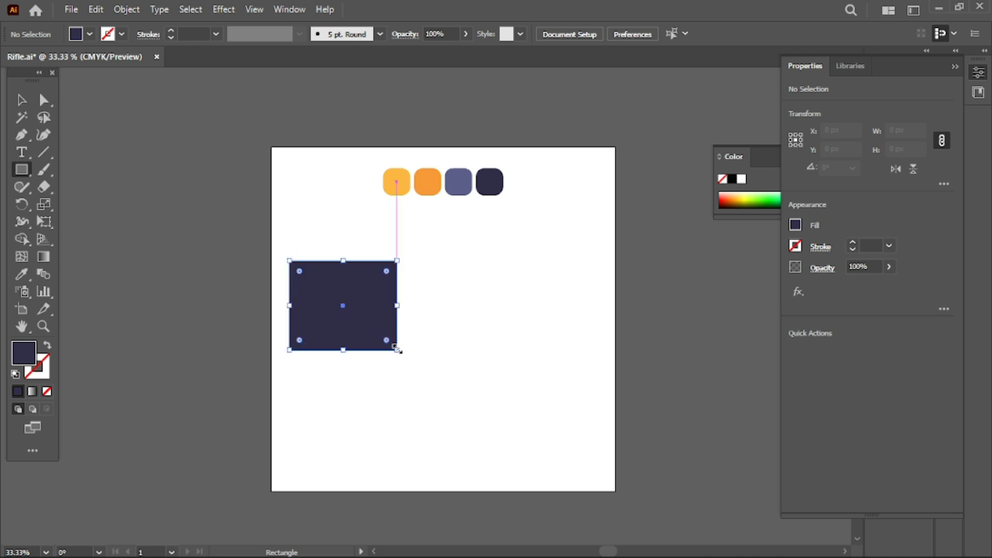
Move the dark rectangle's lower-right anchor point straight up so that its lower edge slants
{"action": "left_click", "coordinate": [44, 102]}
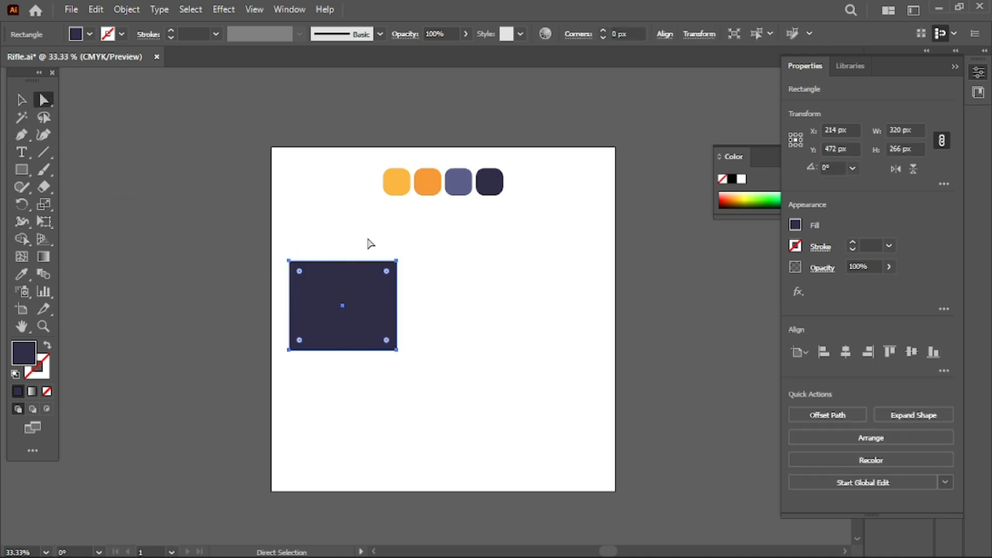
{"action": "left_click", "coordinate": [368, 243]}
{"action": "left_click_drag", "start_coordinate": [407, 358], "coordinate": [404, 356]}
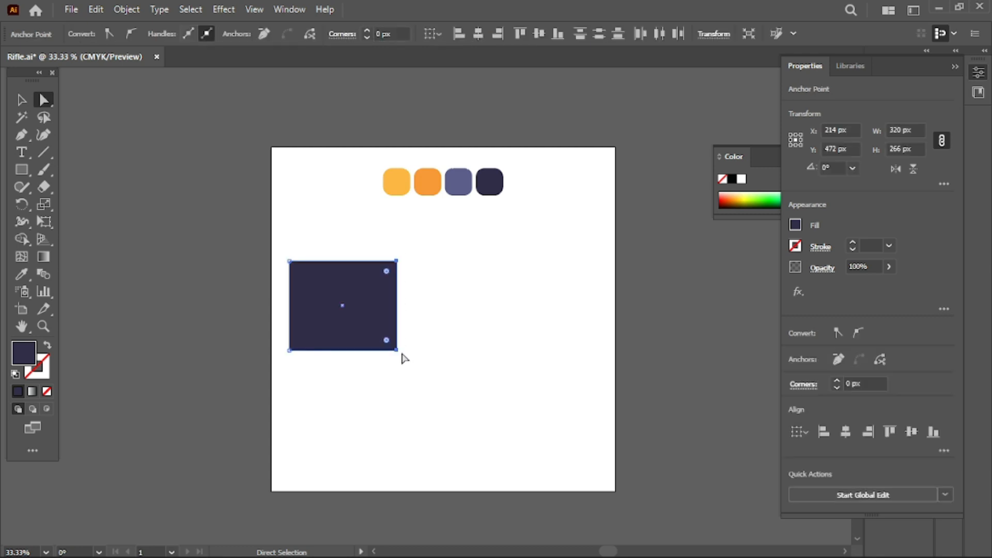
{"action": "left_click", "coordinate": [336, 257]}
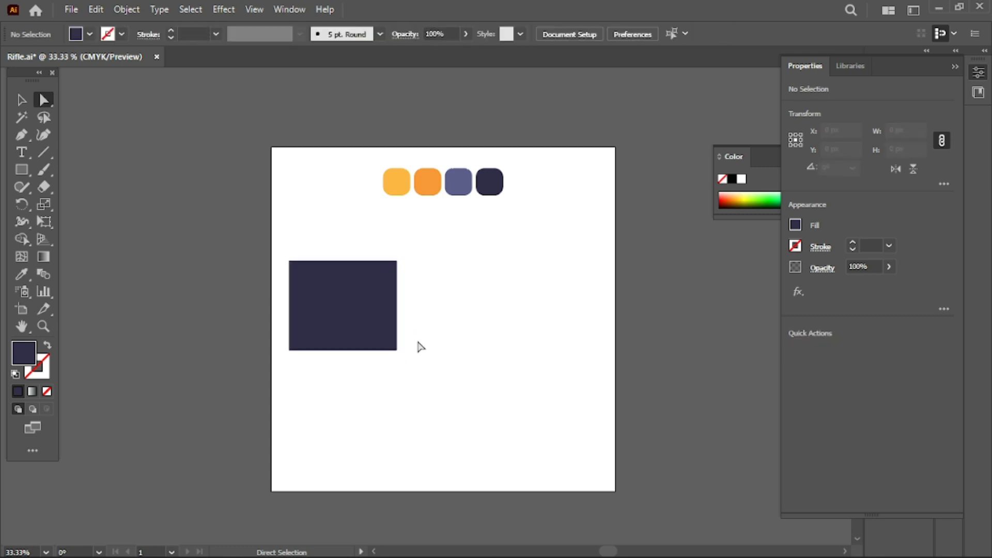
{"action": "left_click", "coordinate": [396, 350]}
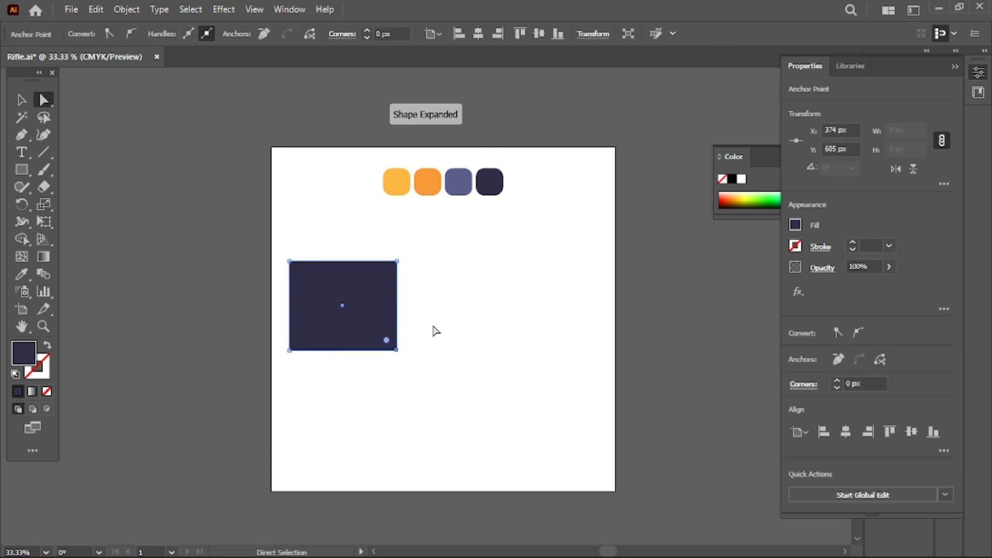
{"action": "left_click", "coordinate": [426, 325]}
{"action": "left_click", "coordinate": [397, 351]}
{"action": "left_click_drag", "start_coordinate": [396, 351], "coordinate": [397, 306]}
{"action": "left_click", "coordinate": [405, 354]}
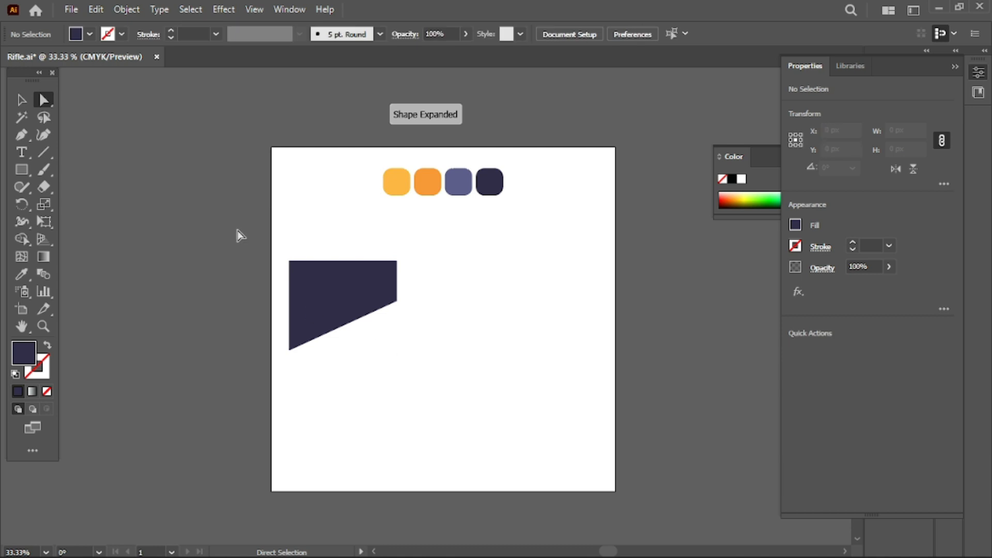
Round the two left corners of the dark shape to a radius of about 27 px
{"action": "left_click_drag", "start_coordinate": [286, 249], "coordinate": [396, 372]}
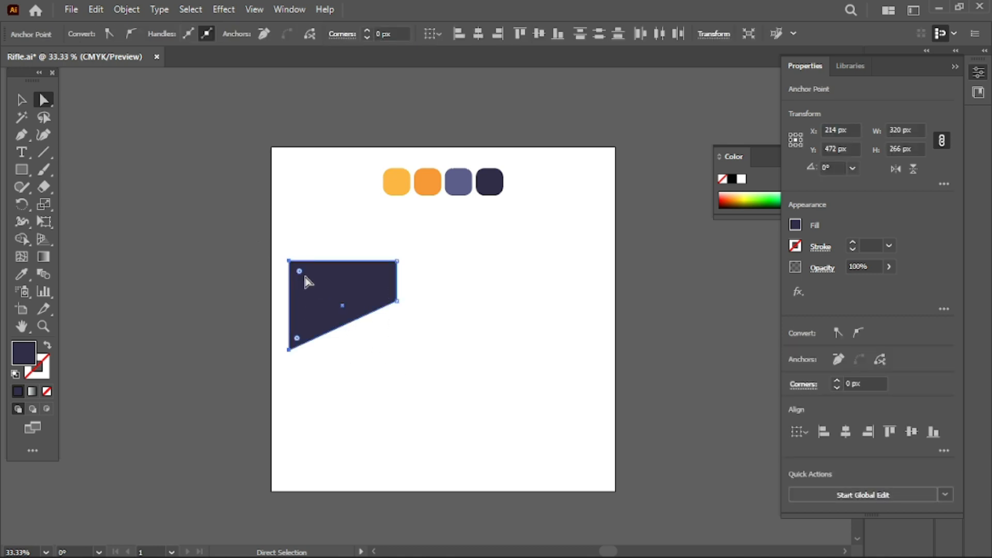
{"action": "left_click_drag", "start_coordinate": [300, 277], "coordinate": [298, 272]}
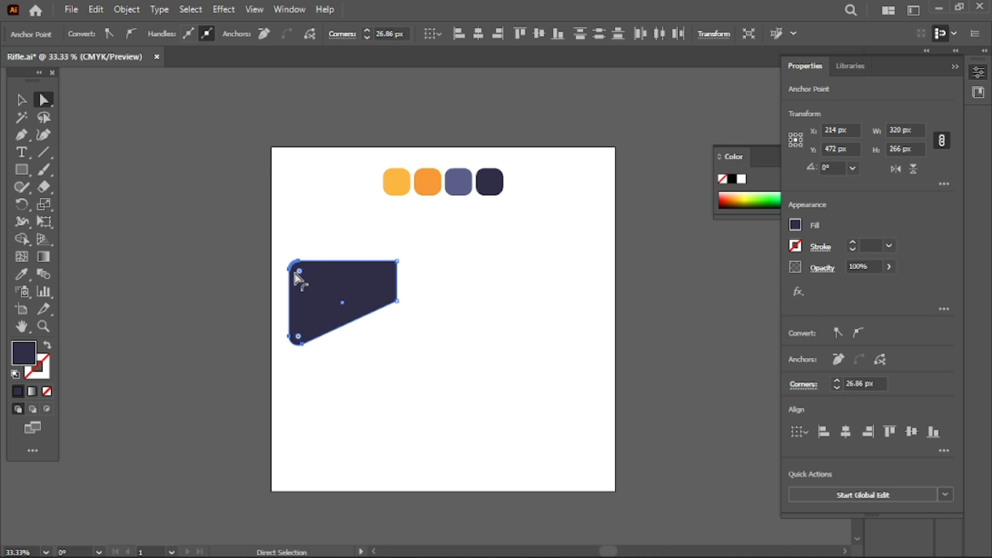
{"action": "left_click", "coordinate": [21, 99]}
{"action": "left_click", "coordinate": [313, 206]}
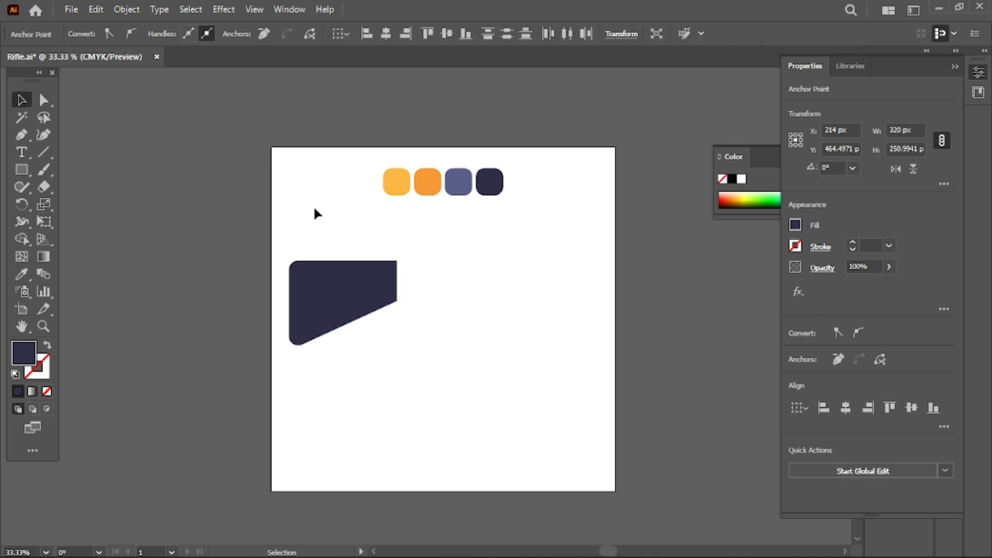
Increase the rounding of the dark shape's left corners and slightly round its right corners
{"action": "left_click", "coordinate": [389, 264]}
{"action": "key", "text": "a"}
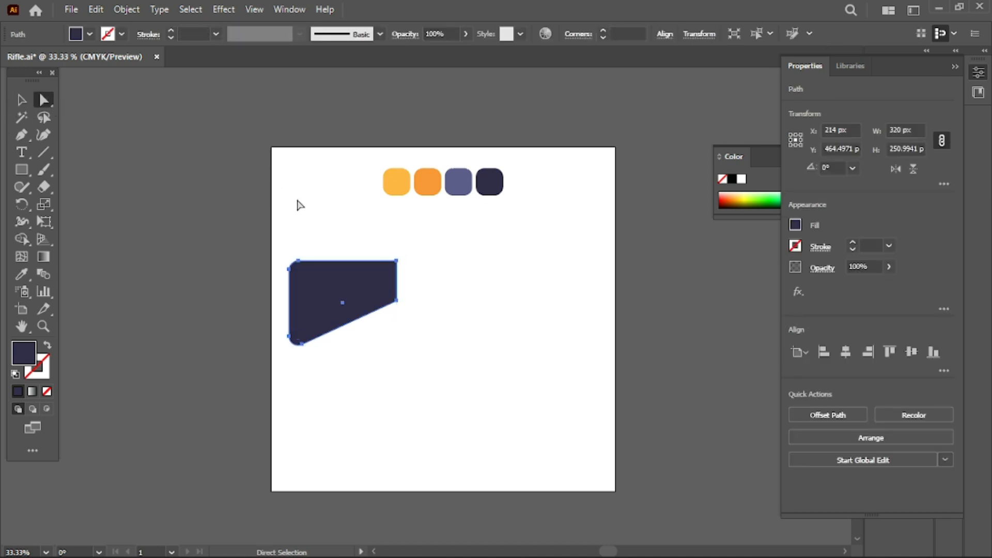
{"action": "left_click", "coordinate": [299, 205]}
{"action": "left_click_drag", "start_coordinate": [329, 237], "coordinate": [391, 324]}
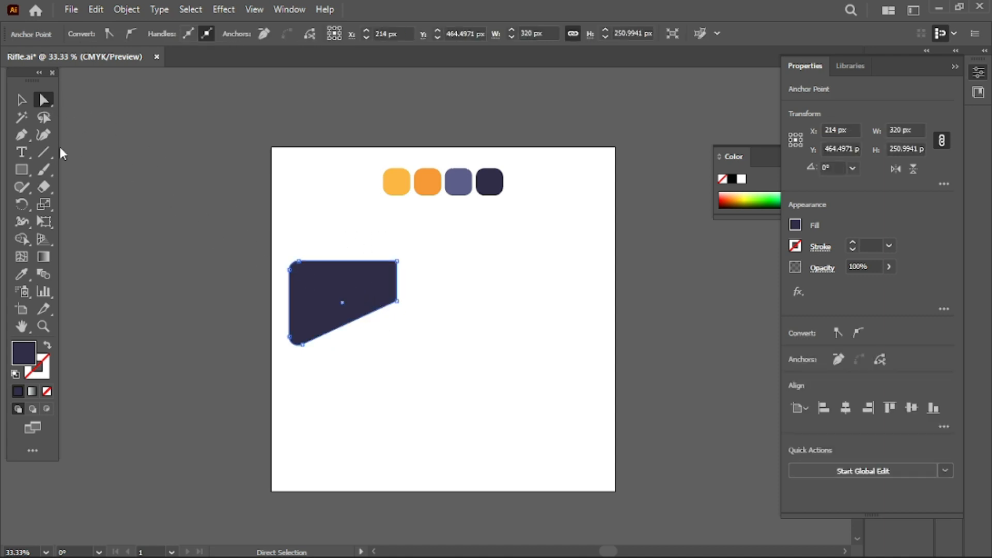
{"action": "left_click", "coordinate": [22, 101]}
{"action": "left_click_drag", "start_coordinate": [343, 233], "coordinate": [369, 331]}
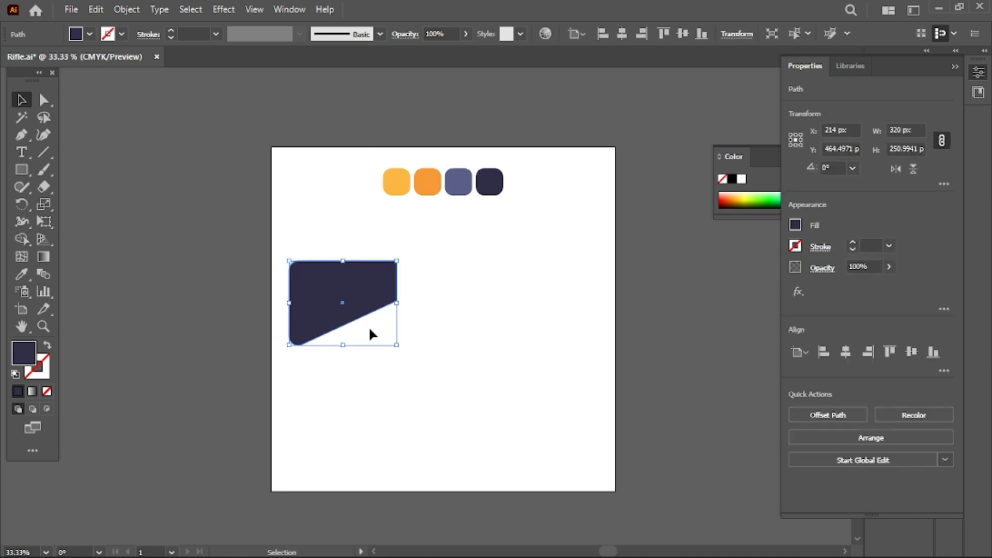
{"action": "key", "text": "a"}
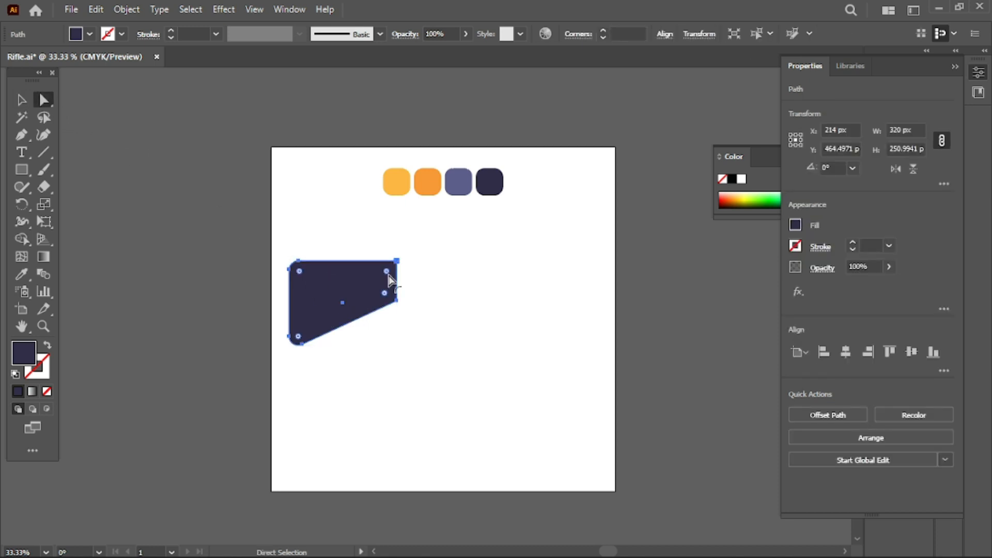
{"action": "left_click_drag", "start_coordinate": [389, 277], "coordinate": [391, 268]}
{"action": "left_click", "coordinate": [21, 99]}
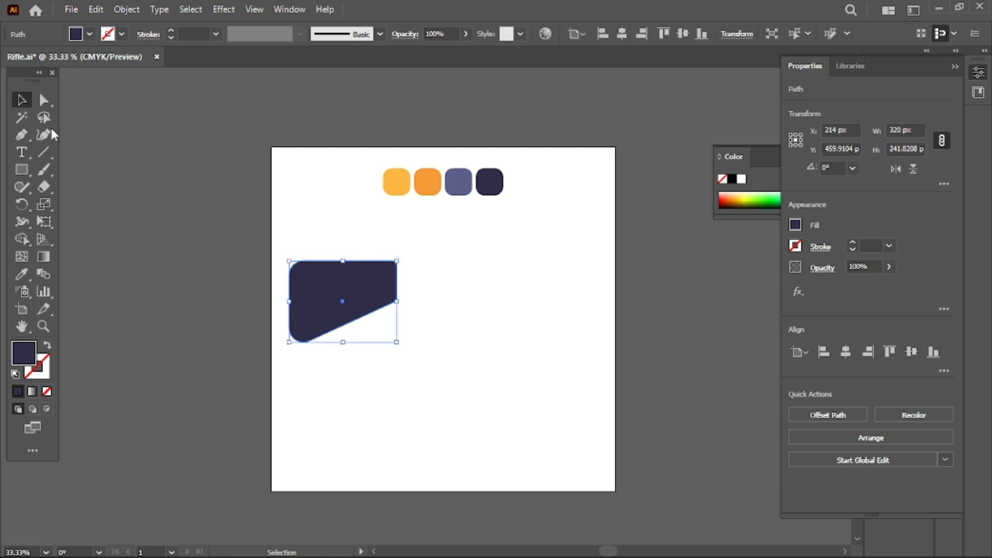
Move the dark shape about 28 px to the left, keeping it at the same height
{"action": "left_click", "coordinate": [415, 387]}
{"action": "left_click_drag", "start_coordinate": [321, 285], "coordinate": [312, 285]}
{"action": "left_click", "coordinate": [380, 397]}
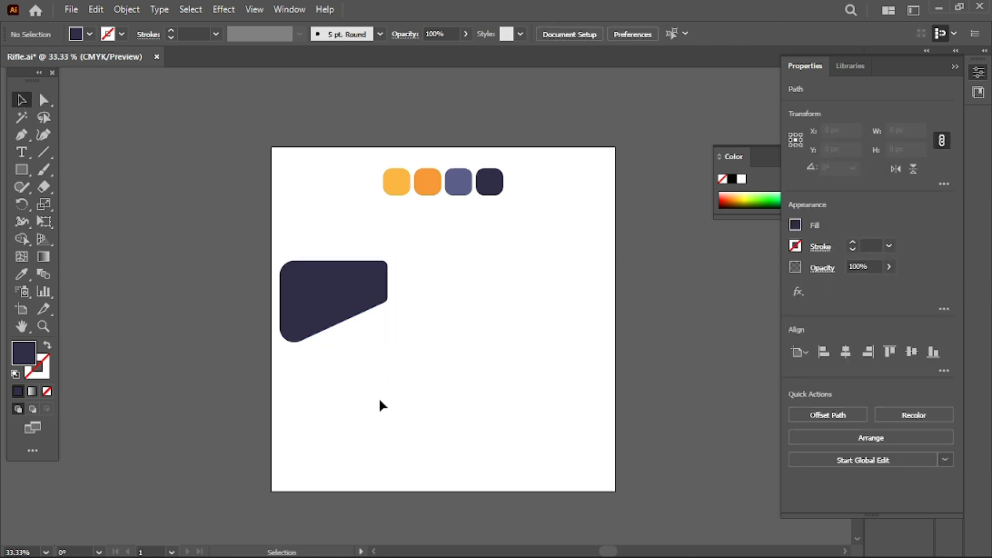
{"action": "key", "text": "a"}
Draw a rectangle about 423 × 199 px beside the dark shape and fill it with the purple swatch colour
{"action": "left_click", "coordinate": [21, 172]}
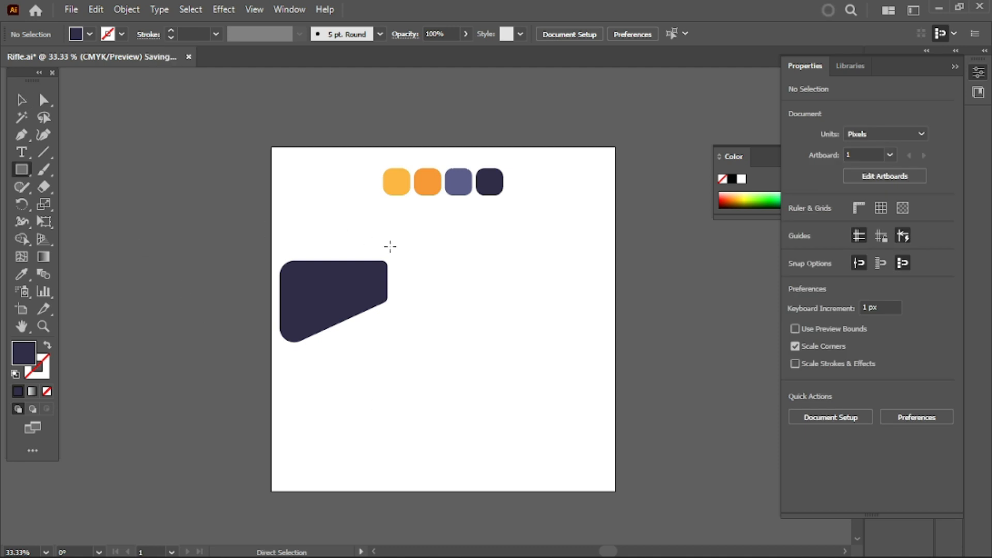
{"action": "left_click_drag", "start_coordinate": [402, 261], "coordinate": [545, 327]}
{"action": "left_click", "coordinate": [23, 278]}
{"action": "left_click", "coordinate": [459, 181]}
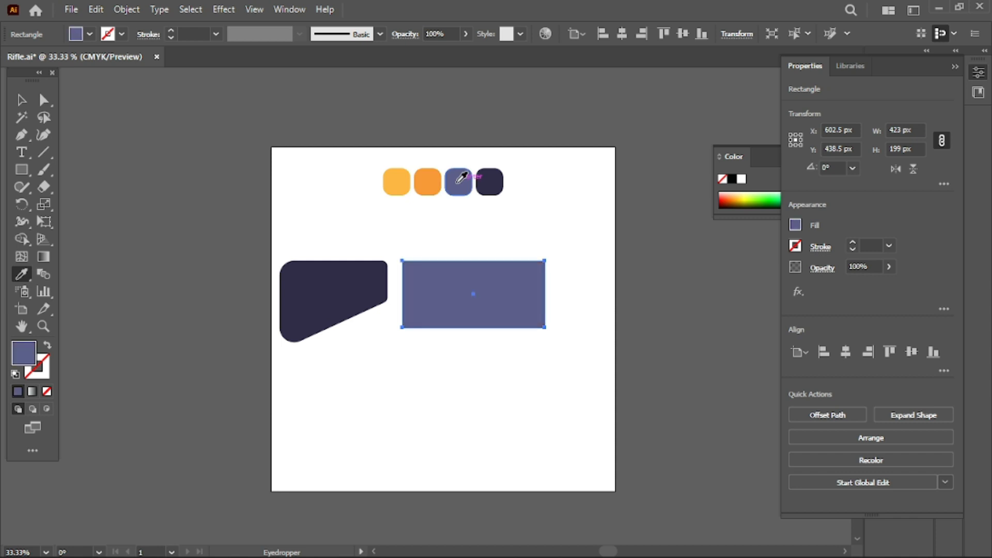
{"action": "key", "text": "v"}
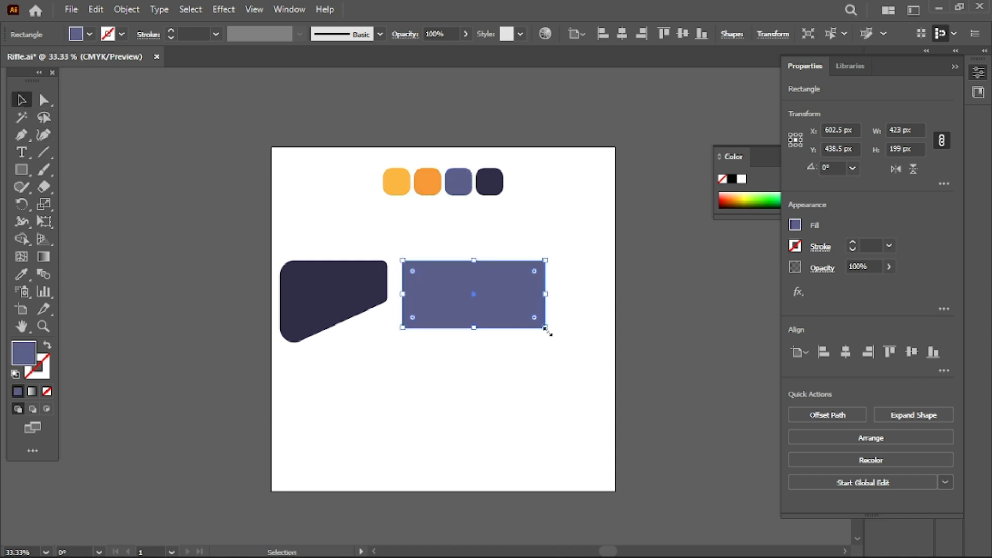
Scale the purple rectangle down to about 281 × 145 px and the dark shape to about 276 × 205 px
{"action": "left_click_drag", "start_coordinate": [545, 329], "coordinate": [496, 314]}
{"action": "left_click", "coordinate": [320, 302]}
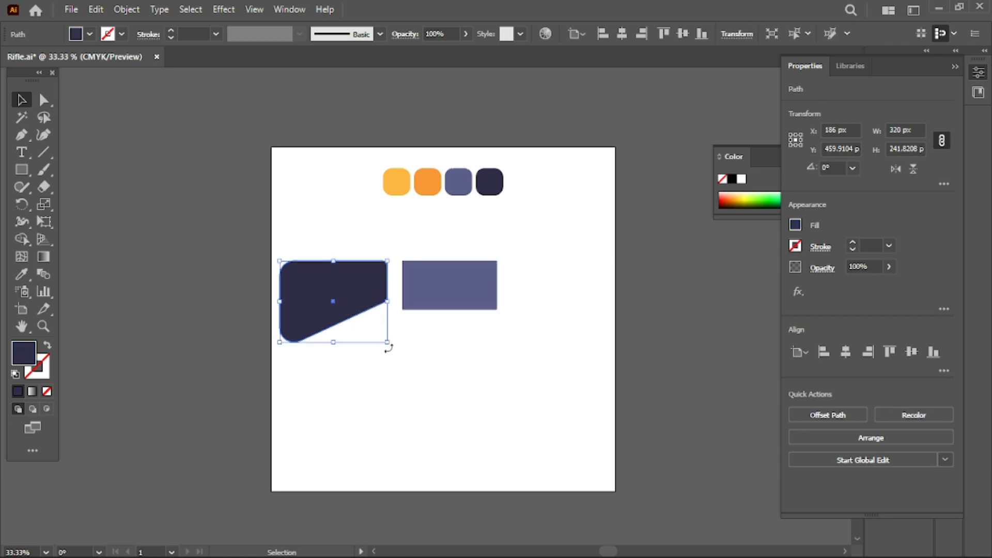
{"action": "left_click_drag", "start_coordinate": [387, 342], "coordinate": [373, 329]}
{"action": "mouse_move", "coordinate": [441, 285]}
{"action": "left_mouse_down"}
{"action": "mouse_move", "coordinate": [404, 280]}
{"action": "mouse_move", "coordinate": [429, 277]}
{"action": "left_mouse_up"}
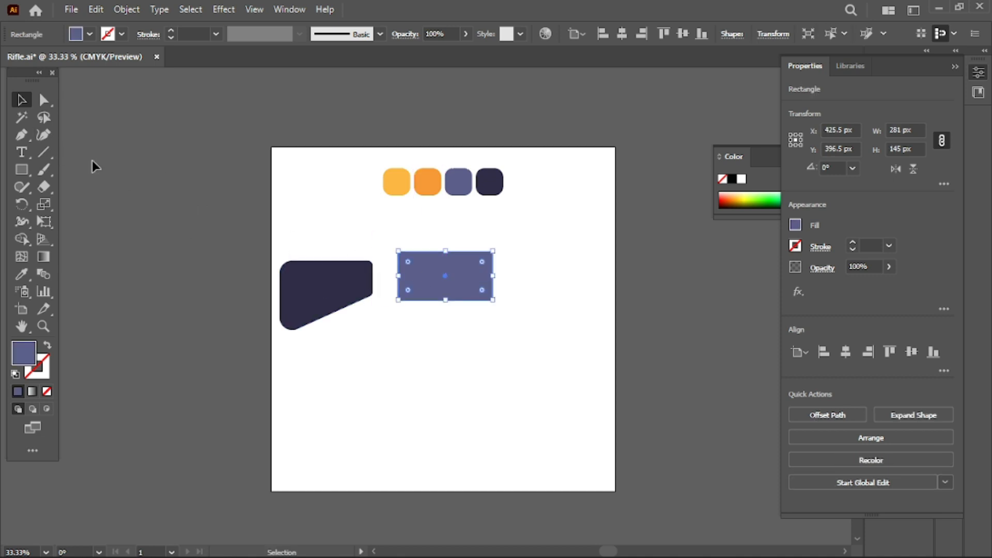
{"action": "left_click", "coordinate": [44, 100]}
{"action": "left_click_drag", "start_coordinate": [368, 244], "coordinate": [411, 273]}
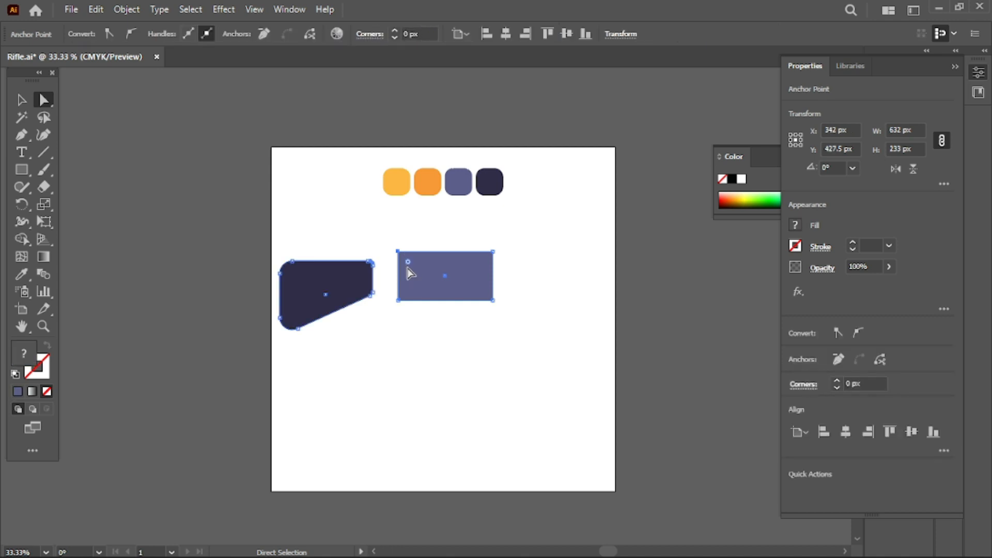
{"action": "left_click", "coordinate": [21, 99]}
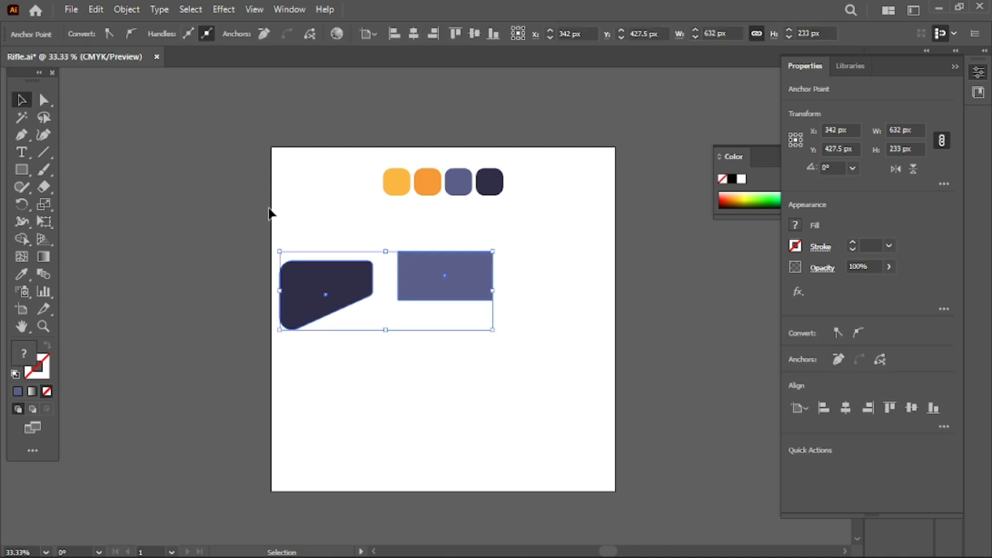
{"action": "left_click", "coordinate": [368, 226]}
Round only the purple rectangle's upper-left corner to a radius of about 44 px
{"action": "left_click", "coordinate": [427, 291]}
{"action": "left_click", "coordinate": [46, 102]}
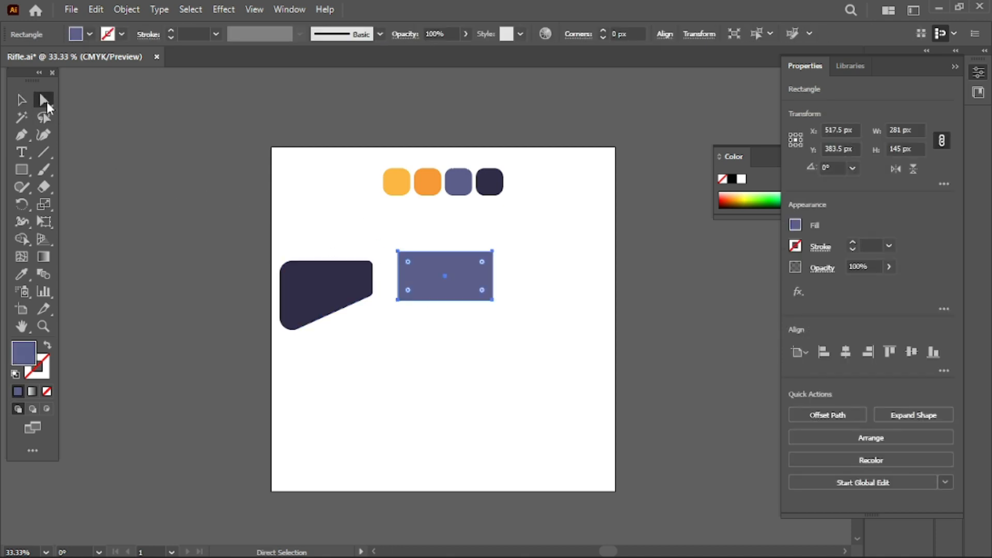
{"action": "left_click_drag", "start_coordinate": [414, 268], "coordinate": [413, 270]}
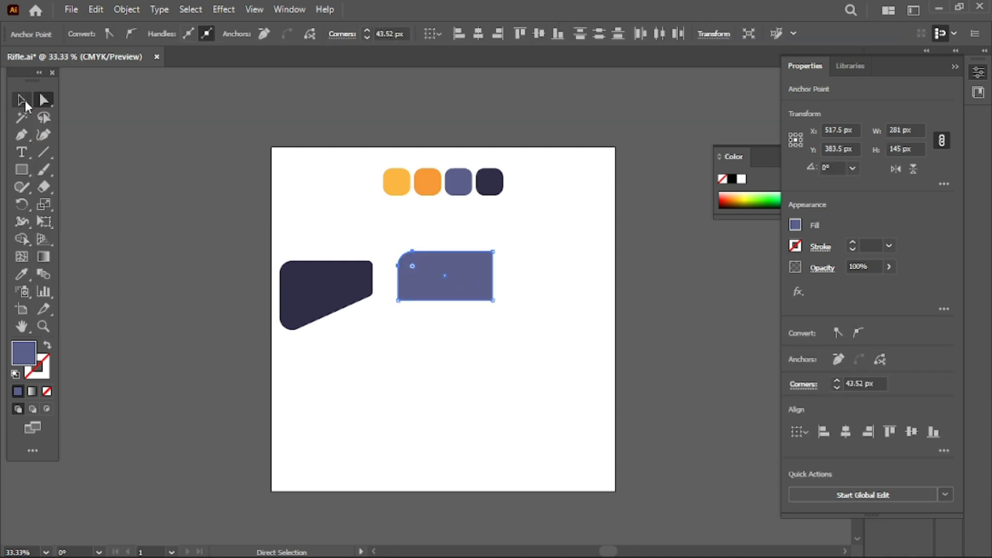
Slightly round all corners of the purple rectangle together, keeping the upper-left corner the roundest
{"action": "left_click", "coordinate": [24, 102]}
{"action": "left_click_drag", "start_coordinate": [483, 292], "coordinate": [489, 295]}
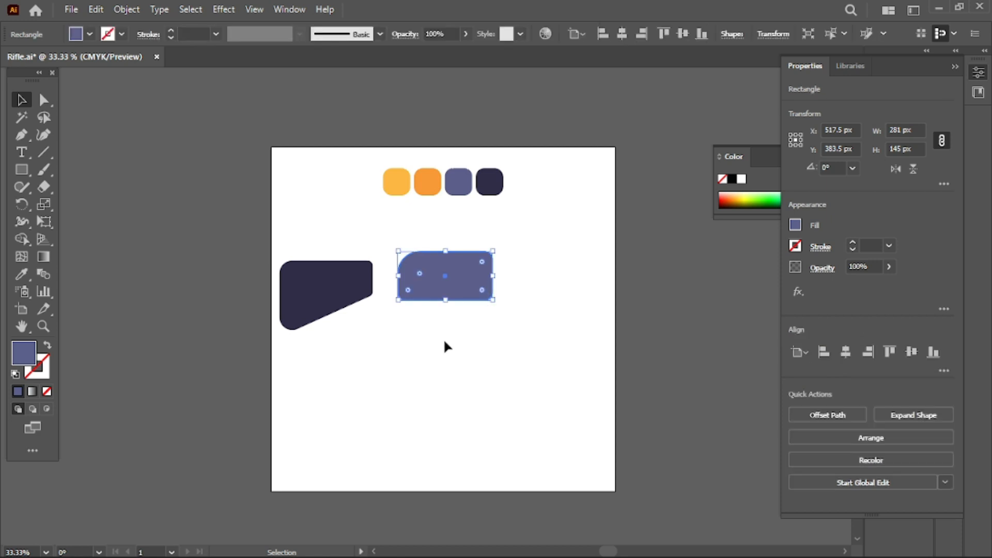
{"action": "left_click", "coordinate": [445, 344]}
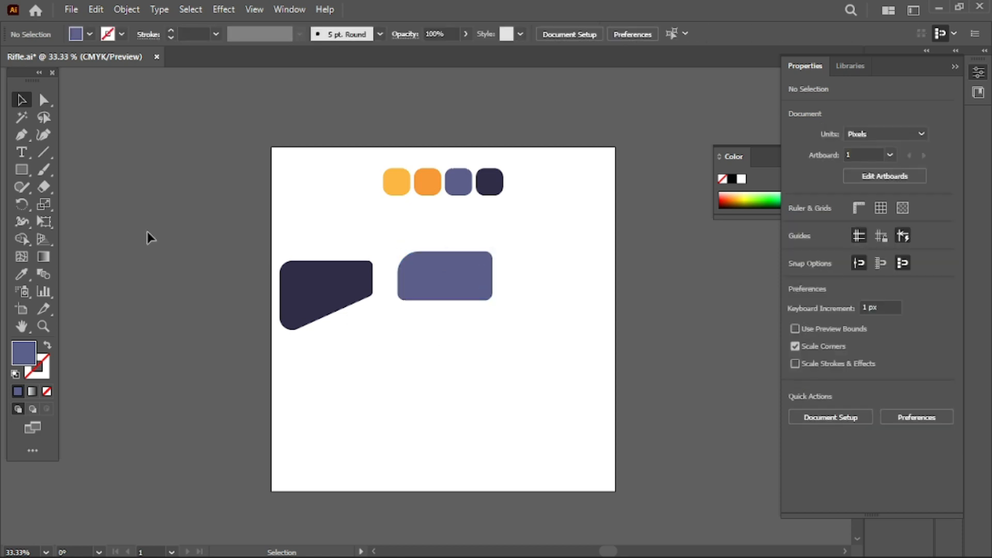
Reduce the purple block's corner rounding and move it left so that it overlaps the dark shape's right end
{"action": "left_click", "coordinate": [422, 284]}
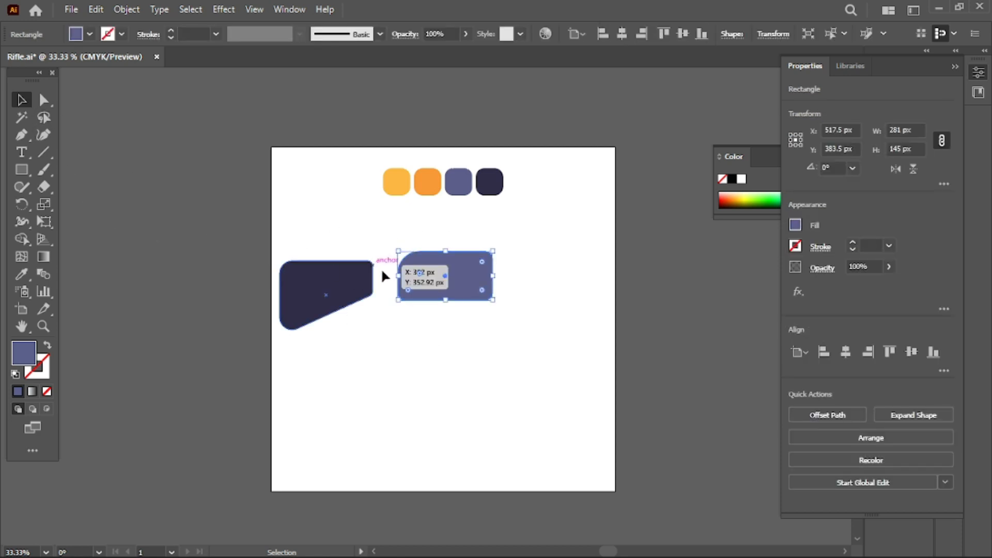
{"action": "key", "text": "a"}
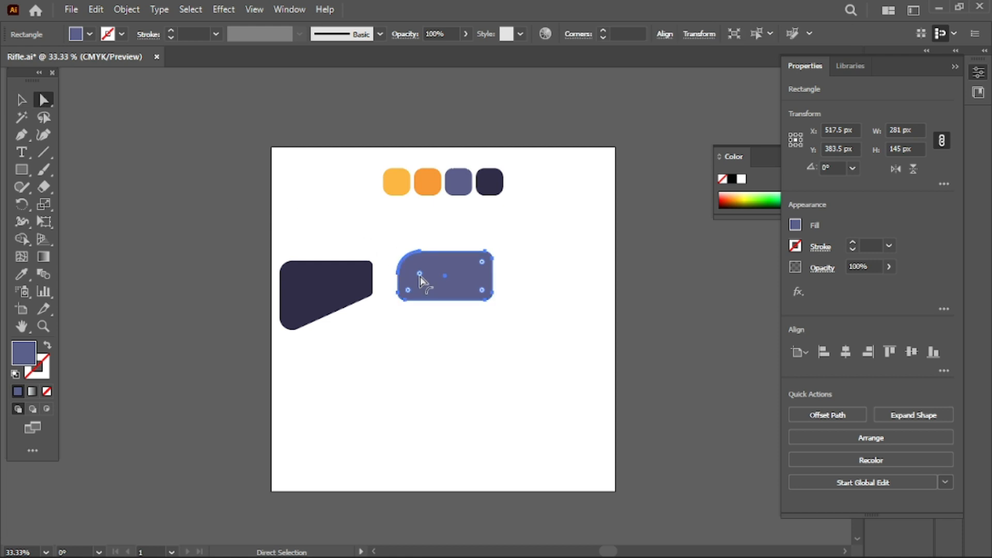
{"action": "mouse_move", "coordinate": [420, 277]}
{"action": "left_mouse_down"}
{"action": "mouse_move", "coordinate": [440, 293]}
{"action": "mouse_move", "coordinate": [422, 284]}
{"action": "left_mouse_up"}
{"action": "key", "text": "v"}
{"action": "left_click", "coordinate": [259, 166]}
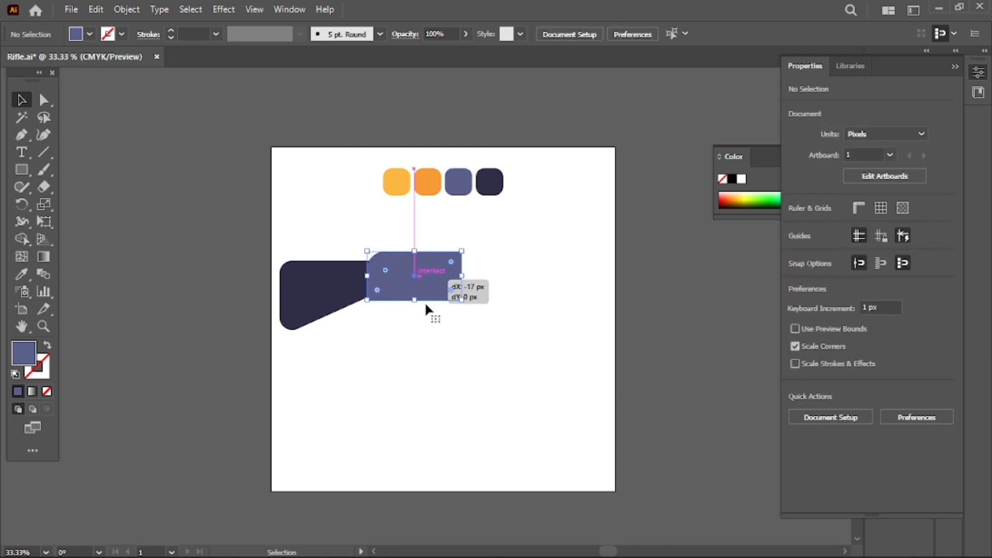
{"action": "left_click", "coordinate": [437, 345]}
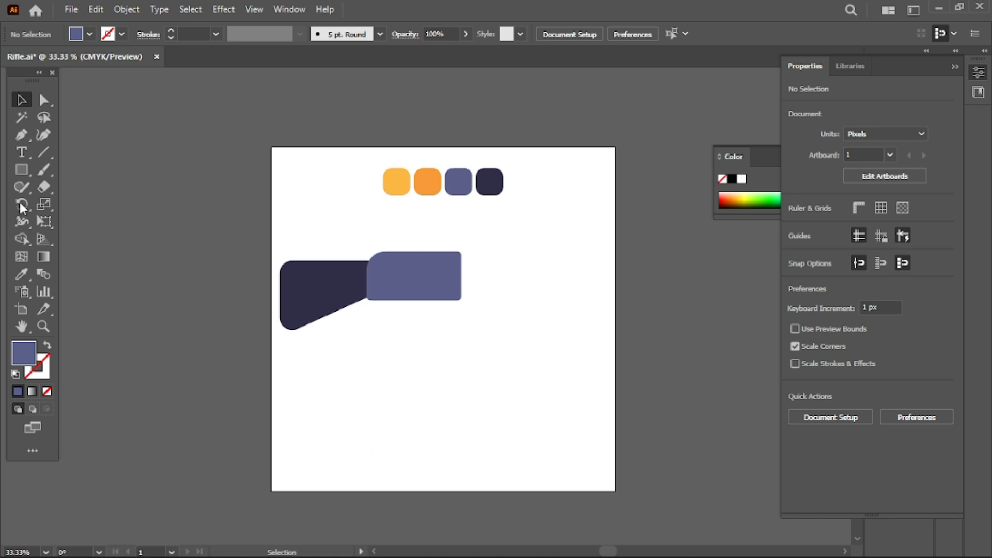
Draw a thin purple barrel rectangle about 435 × 26 px extending right from the purple block's right edge
{"action": "left_click_drag", "start_coordinate": [23, 172], "coordinate": [61, 169]}
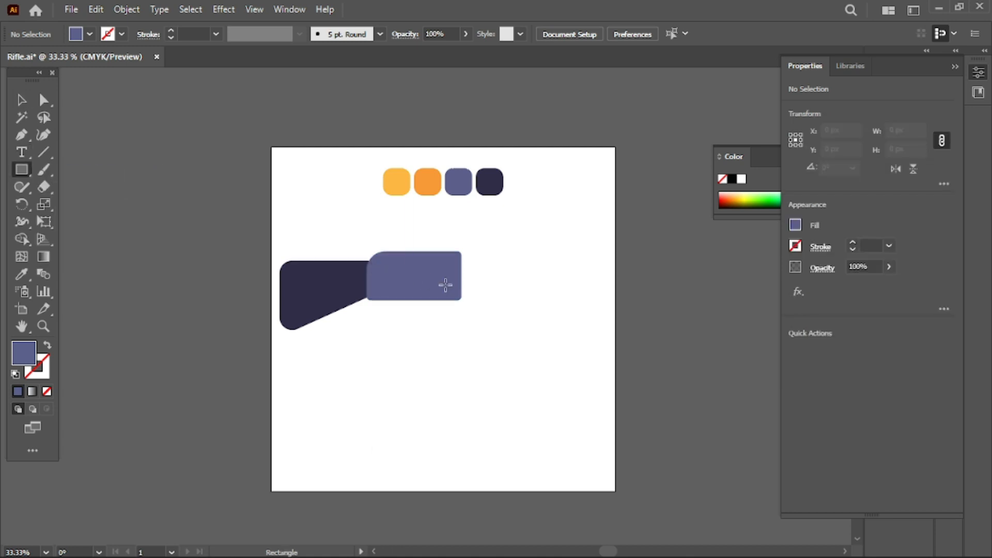
{"action": "left_click_drag", "start_coordinate": [465, 267], "coordinate": [607, 283]}
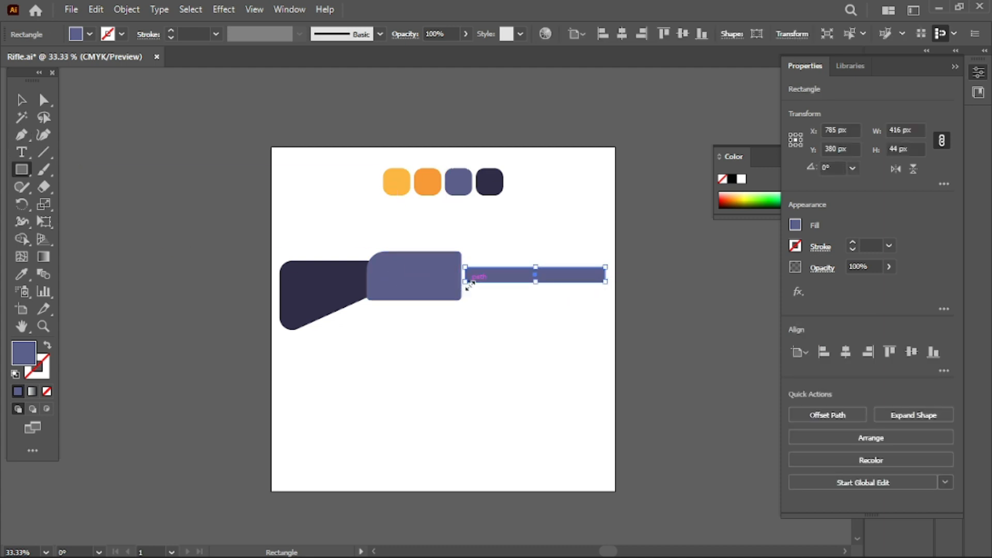
{"action": "left_click_drag", "start_coordinate": [465, 283], "coordinate": [459, 281]}
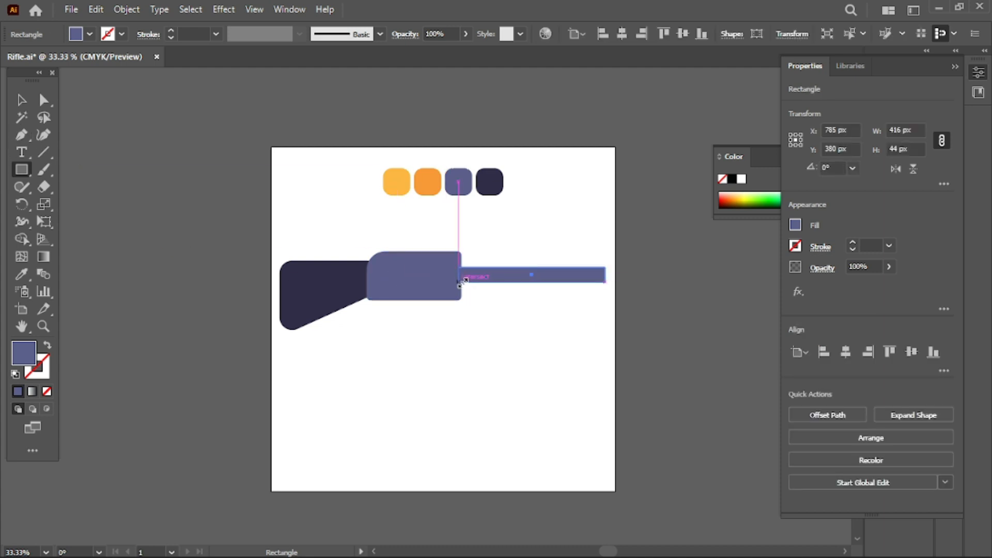
{"action": "left_click_drag", "start_coordinate": [534, 282], "coordinate": [534, 277]}
{"action": "key", "text": "v"}
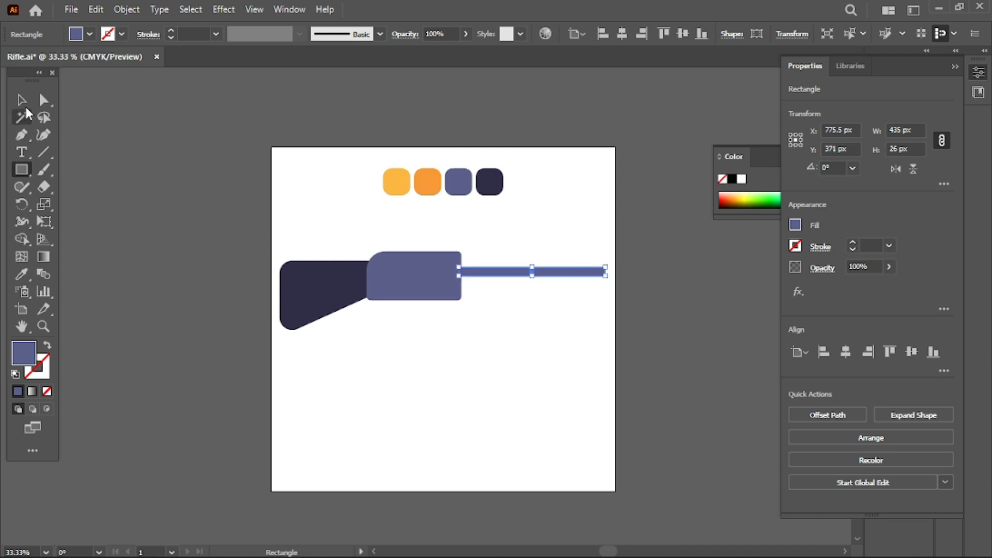
Scale the dark stock shape down so that its right edge meets the purple block's left edge
{"action": "left_click", "coordinate": [379, 435]}
{"action": "left_click", "coordinate": [326, 298]}
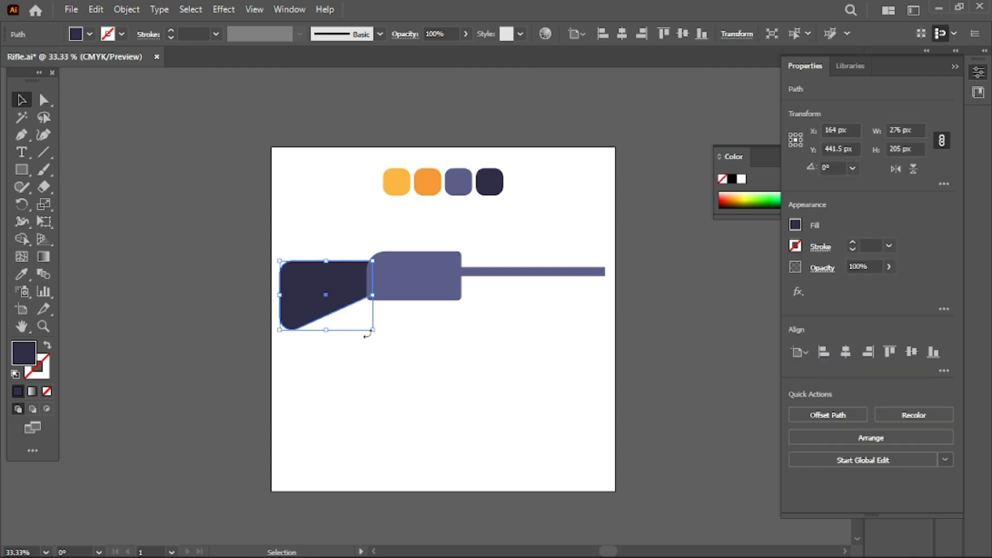
{"action": "left_click_drag", "start_coordinate": [372, 331], "coordinate": [367, 324]}
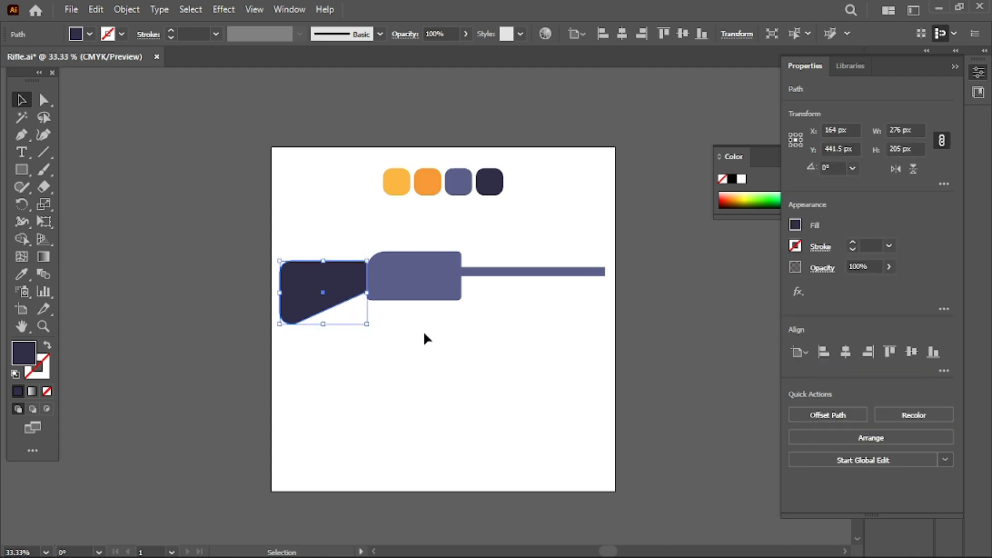
Scale the purple block down to about 122 px high and move it left so it overlaps the dark stock's end
{"action": "left_click", "coordinate": [423, 331]}
{"action": "left_click", "coordinate": [420, 274]}
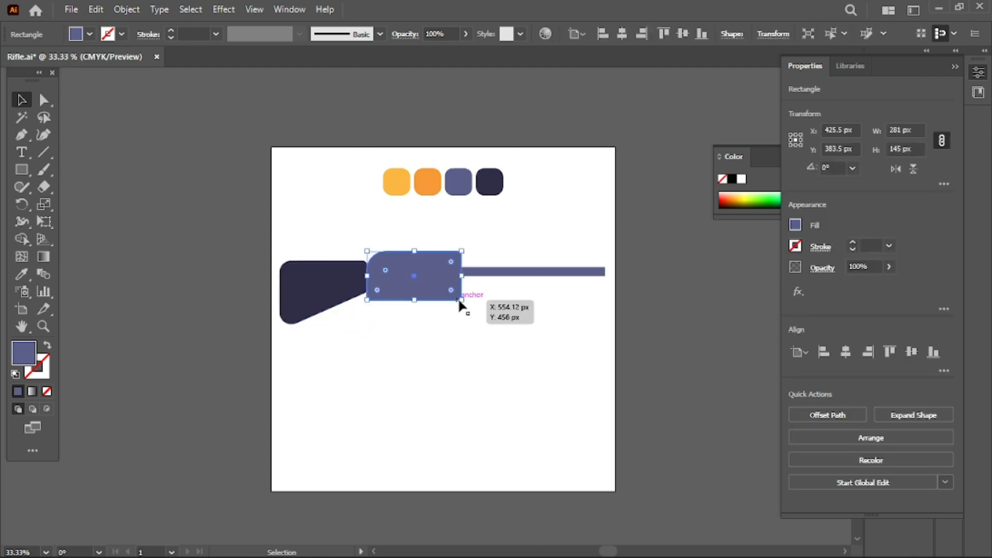
{"action": "left_click_drag", "start_coordinate": [462, 301], "coordinate": [450, 293]}
{"action": "left_click_drag", "start_coordinate": [394, 270], "coordinate": [388, 273]}
{"action": "left_click", "coordinate": [516, 295]}
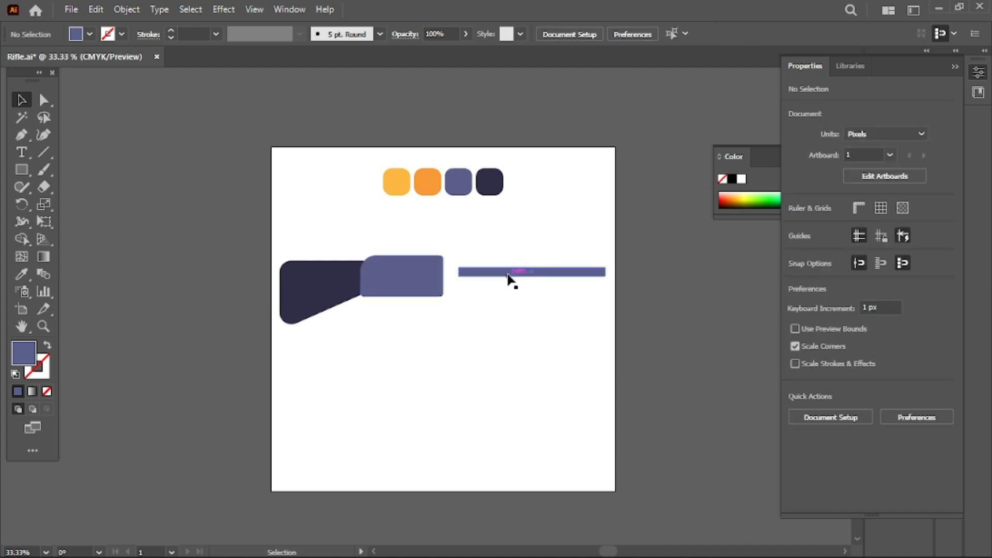
Move the thin barrel against the middle of the purple block's right edge and lengthen it slightly to the right
{"action": "left_click_drag", "start_coordinate": [509, 274], "coordinate": [491, 284]}
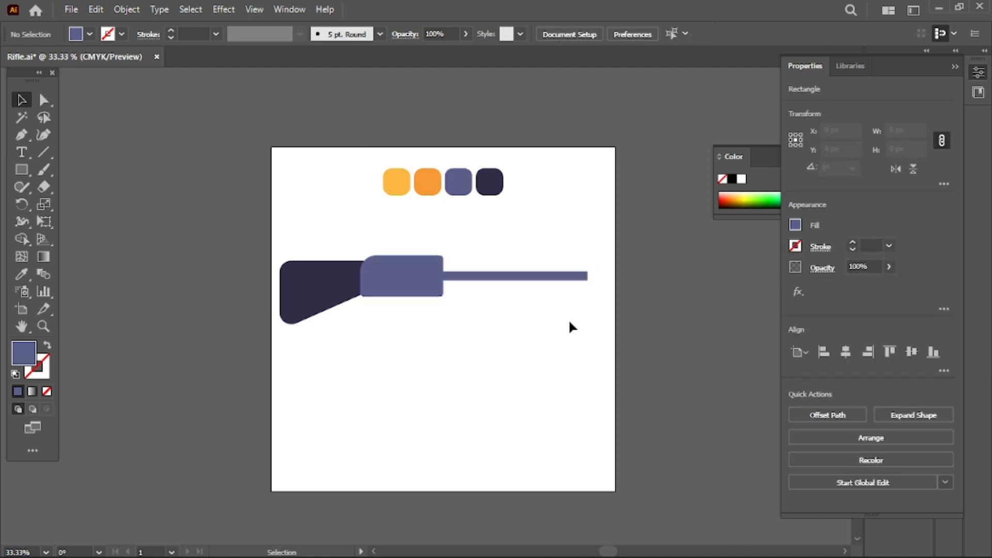
{"action": "left_click", "coordinate": [586, 266]}
{"action": "left_click", "coordinate": [587, 277]}
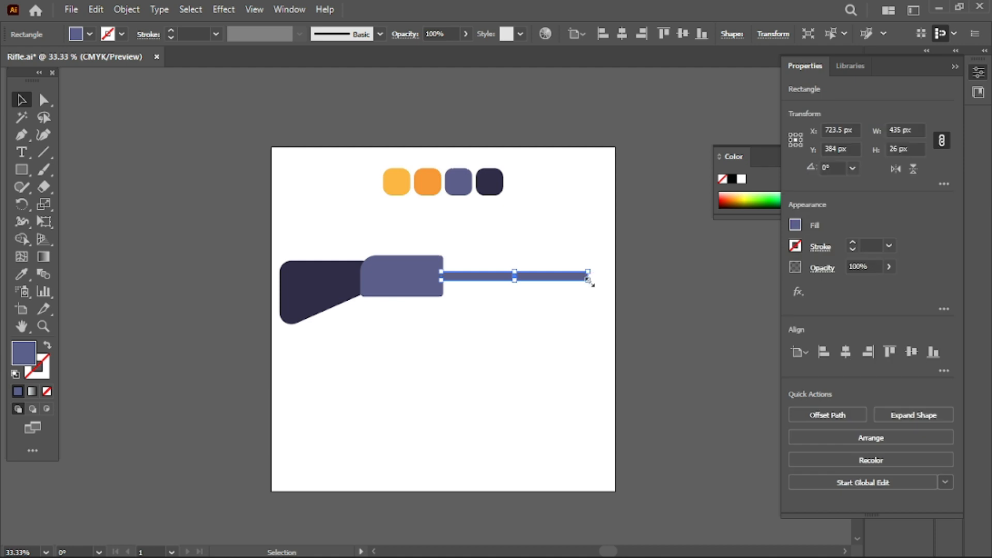
{"action": "left_click_drag", "start_coordinate": [588, 280], "coordinate": [600, 280]}
{"action": "left_click", "coordinate": [558, 308]}
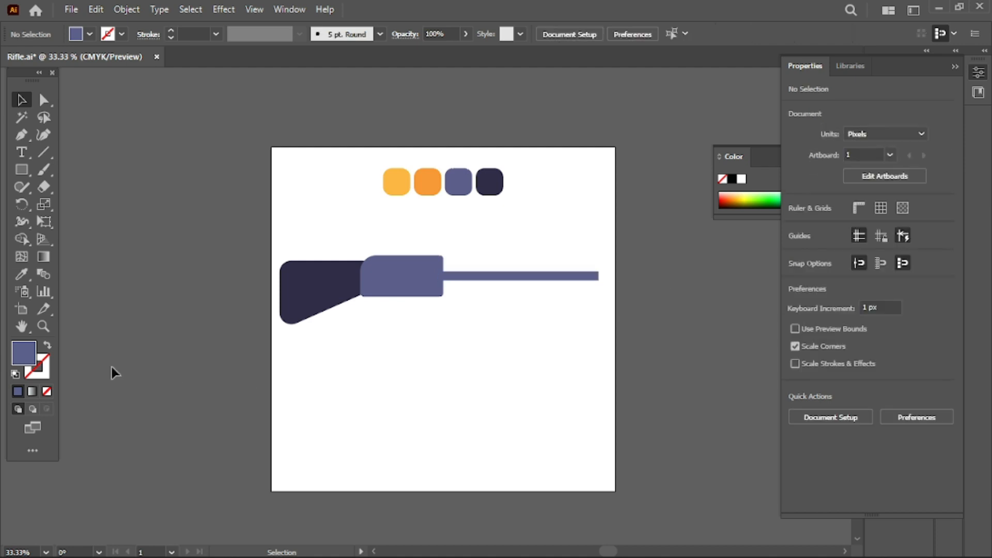
Group the purple block with the barrel and nudge the group slightly left and down
{"action": "left_click_drag", "start_coordinate": [274, 240], "coordinate": [579, 341]}
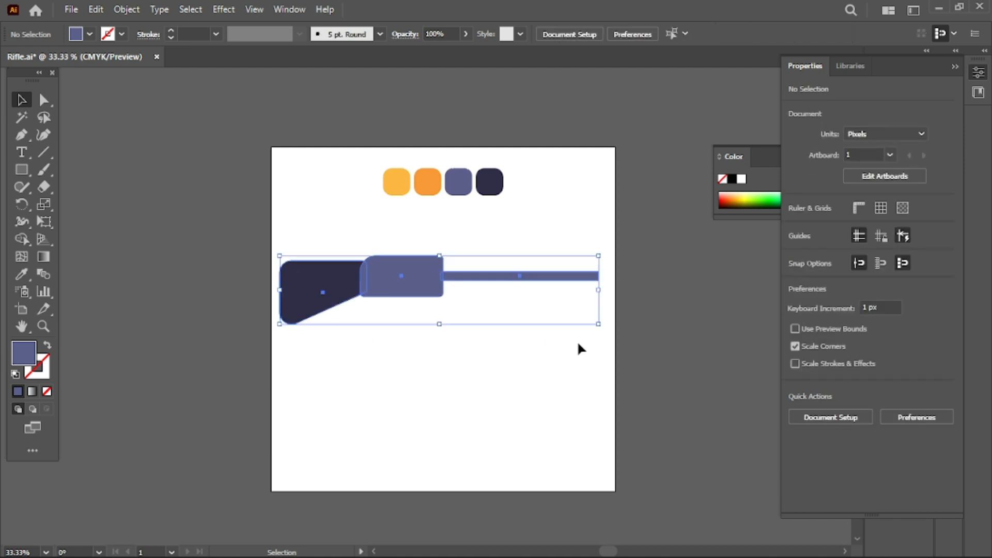
{"action": "left_click", "coordinate": [497, 383]}
{"action": "left_click", "coordinate": [427, 292]}
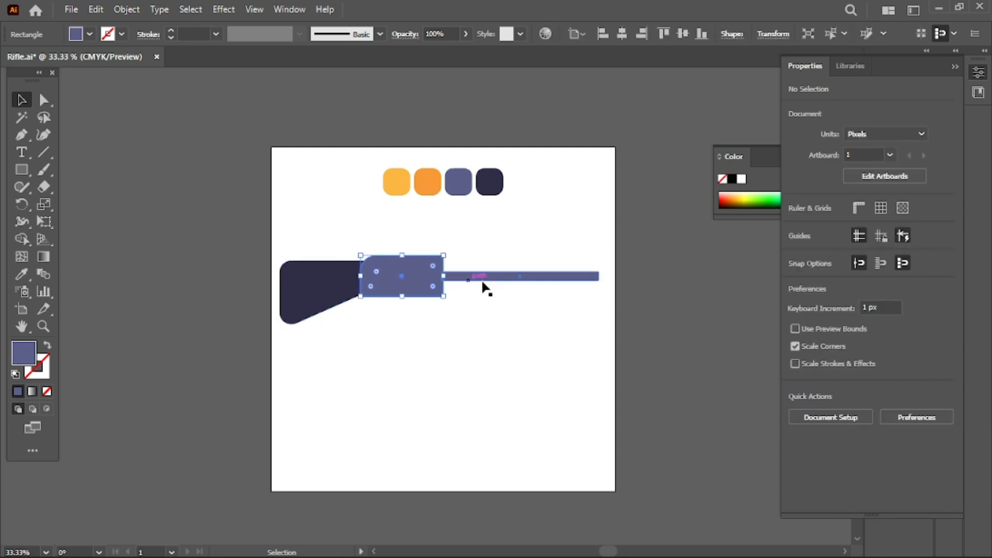
{"action": "left_click", "coordinate": [502, 278], "text": "shift"}
{"action": "right_click", "coordinate": [504, 285]}
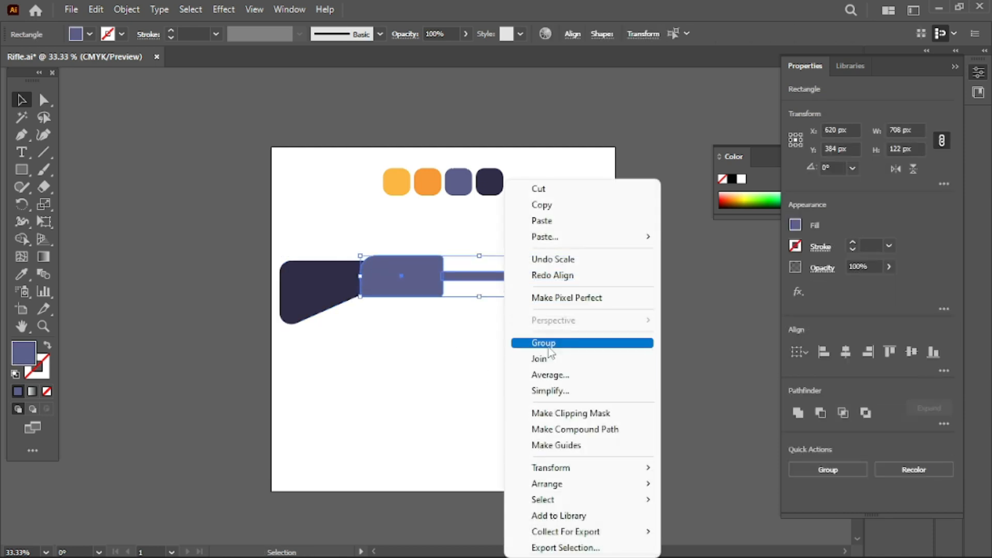
{"action": "left_click", "coordinate": [540, 343]}
{"action": "left_click_drag", "start_coordinate": [429, 299], "coordinate": [430, 299]}
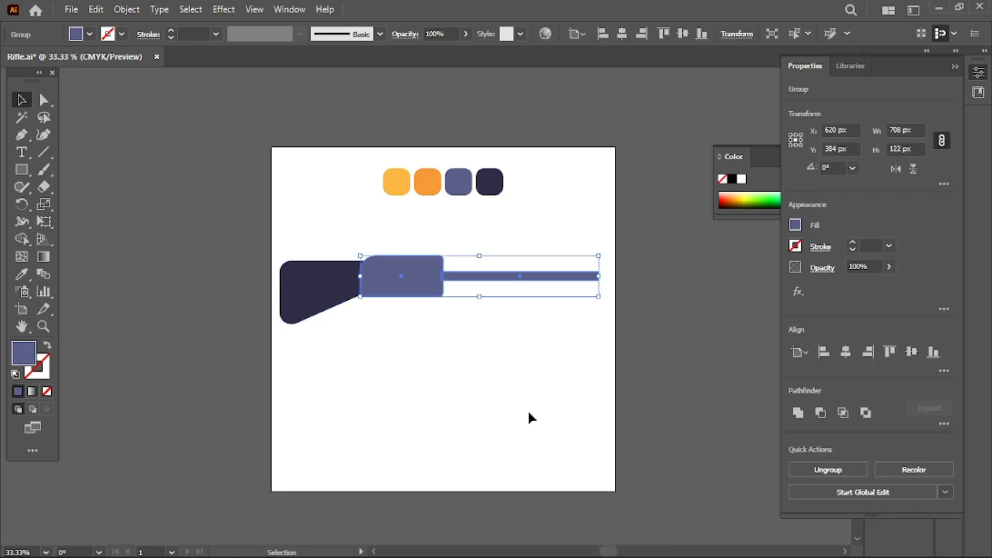
{"action": "key", "text": "Left"}
{"action": "key", "text": "Left"}
{"action": "key", "text": "Left"}
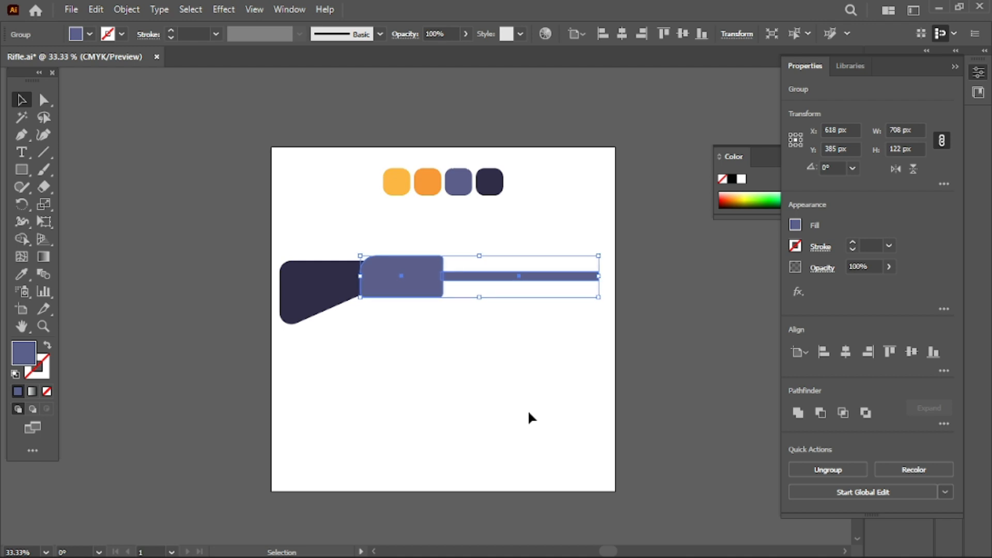
{"action": "left_click", "coordinate": [529, 409]}
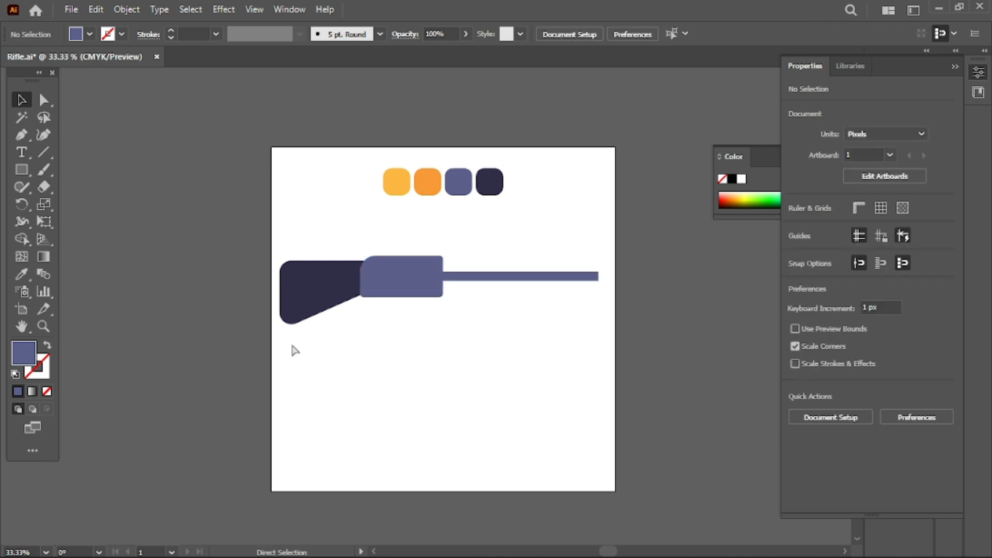
Save the file and draw an upright purple rectangle about 216 px high below the purple block
{"action": "left_click", "coordinate": [21, 169]}
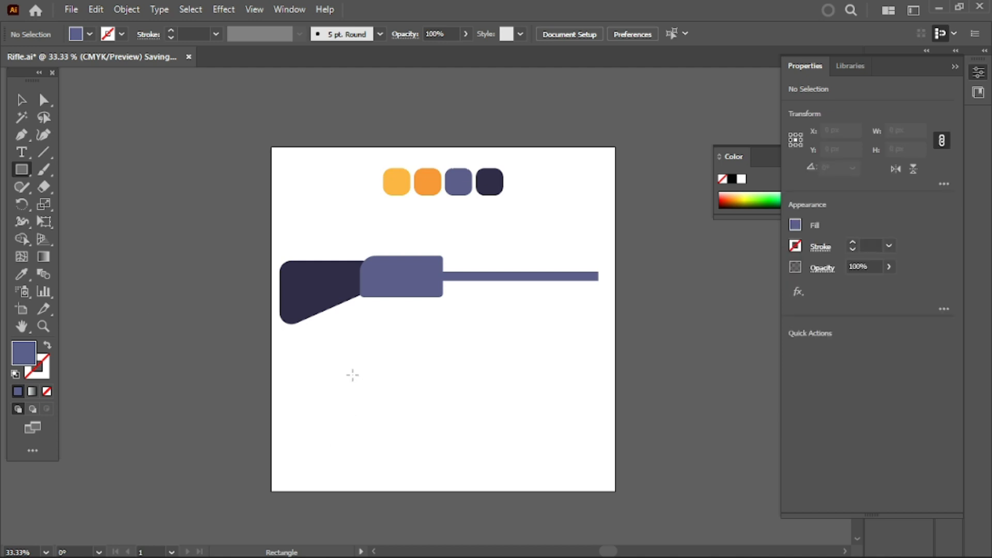
{"action": "key", "text": "ctrl+s"}
{"action": "left_click_drag", "start_coordinate": [351, 353], "coordinate": [402, 424]}
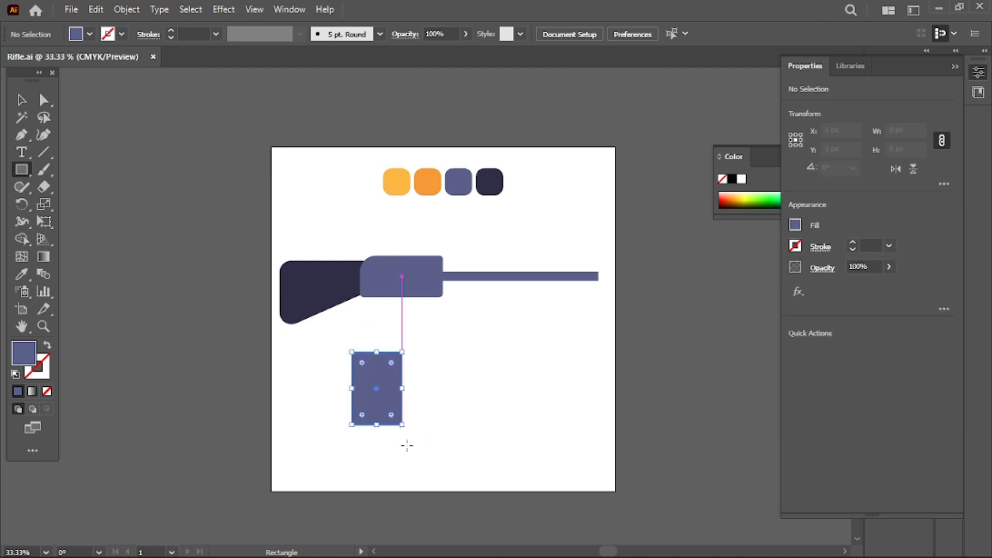
Round the upright rectangle's two bottom corners and shrink it to about 79 × 186 px
{"action": "left_click", "coordinate": [44, 102]}
{"action": "left_click_drag", "start_coordinate": [327, 417], "coordinate": [388, 390]}
{"action": "left_click", "coordinate": [21, 99]}
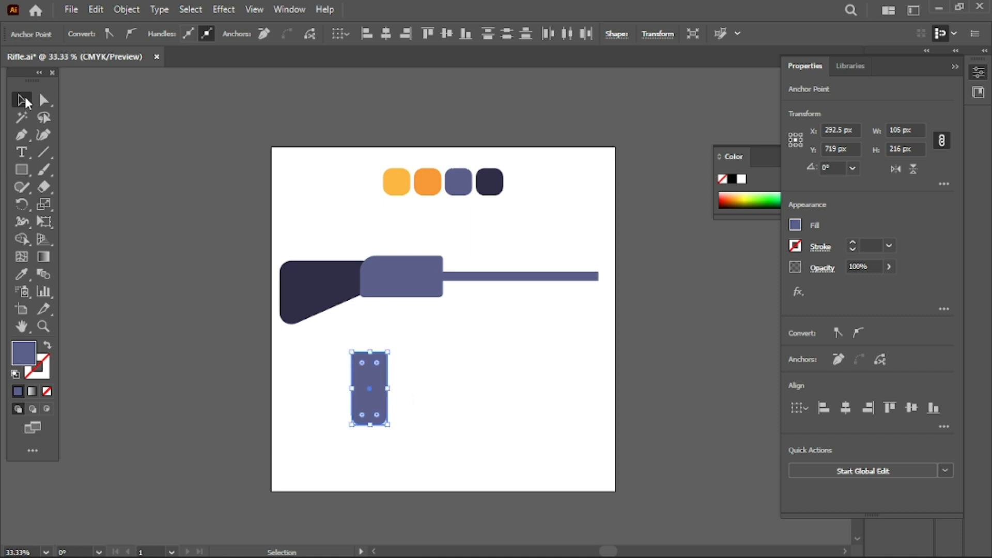
{"action": "left_click", "coordinate": [401, 309]}
{"action": "left_click", "coordinate": [379, 392]}
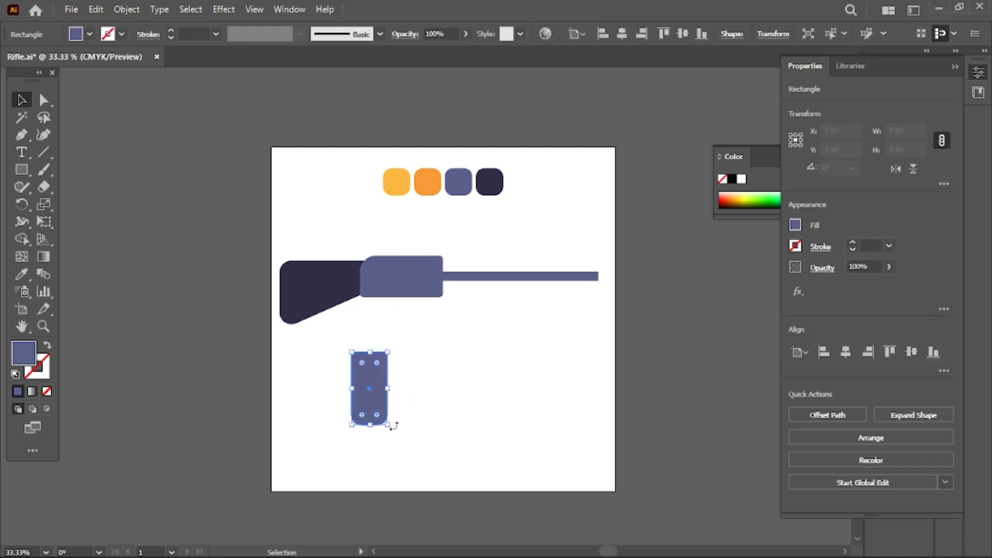
{"action": "left_click_drag", "start_coordinate": [389, 424], "coordinate": [380, 414]}
{"action": "left_click", "coordinate": [414, 396]}
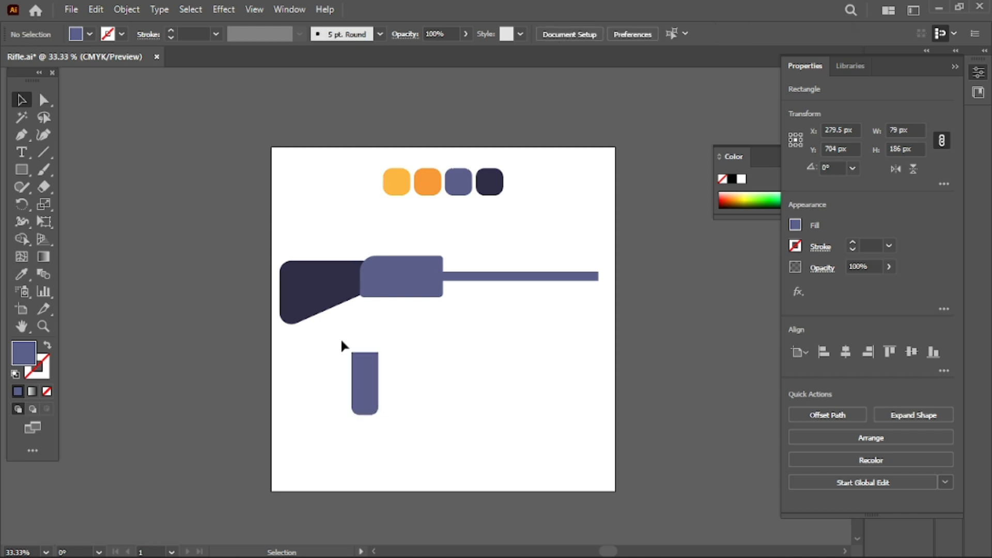
Draw a small purple rectangle about 123 × 65 px above and to the right of the upright rectangle
{"action": "left_click", "coordinate": [19, 169]}
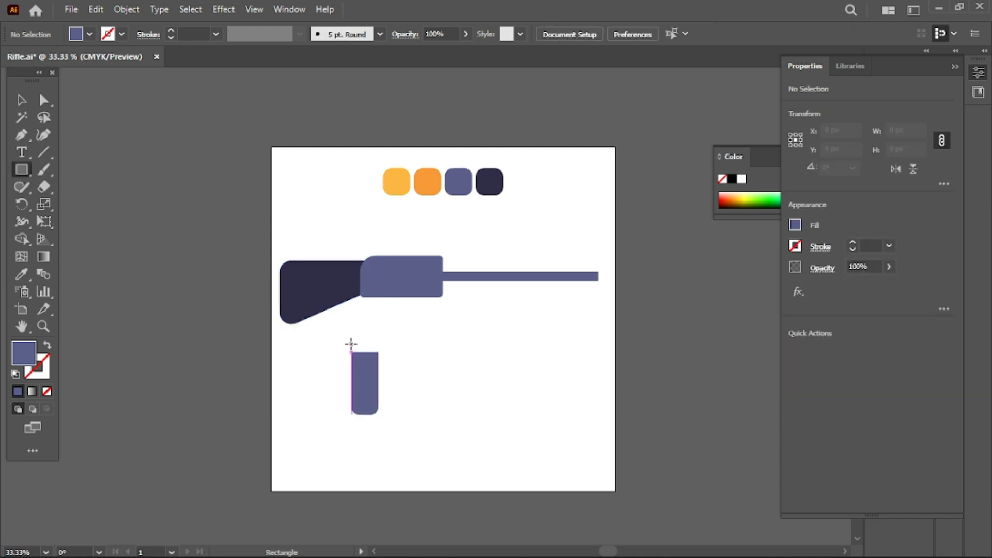
{"action": "left_click_drag", "start_coordinate": [348, 338], "coordinate": [436, 358]}
{"action": "left_click", "coordinate": [21, 100]}
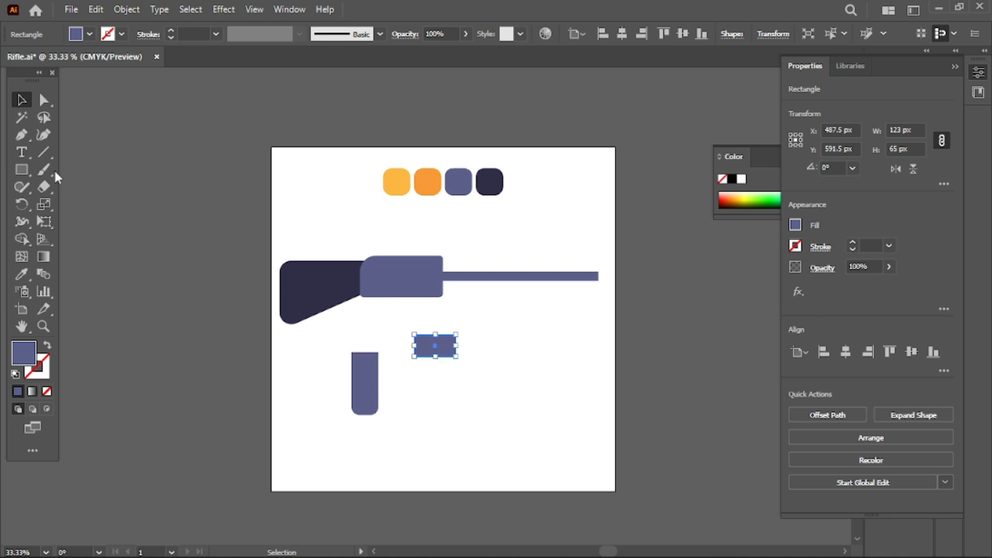
Slant the small rectangle's right edge by moving its lower-right corner inward, and stretch the shape to about 106 px high
{"action": "left_click", "coordinate": [42, 102]}
{"action": "left_click", "coordinate": [481, 356]}
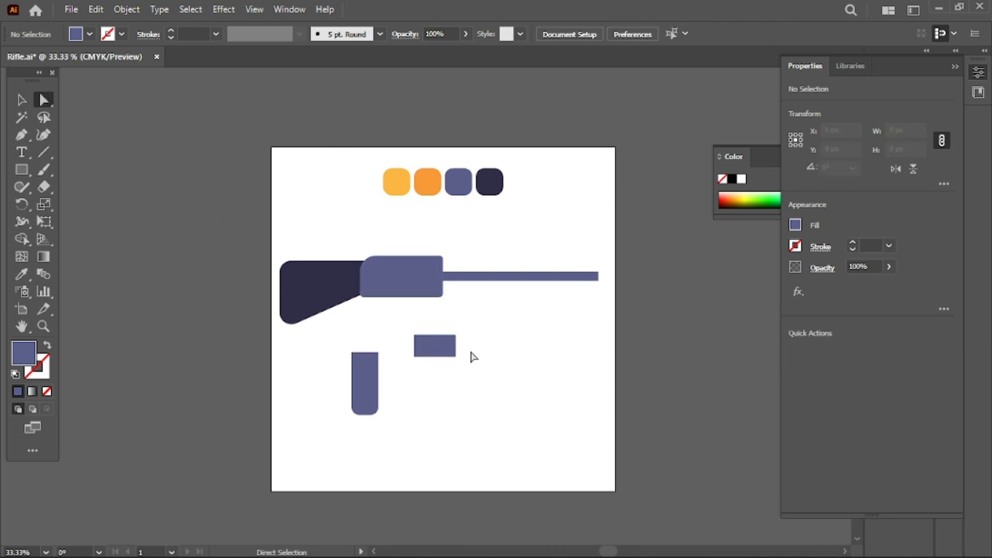
{"action": "left_click_drag", "start_coordinate": [449, 363], "coordinate": [463, 377]}
{"action": "left_click", "coordinate": [402, 337]}
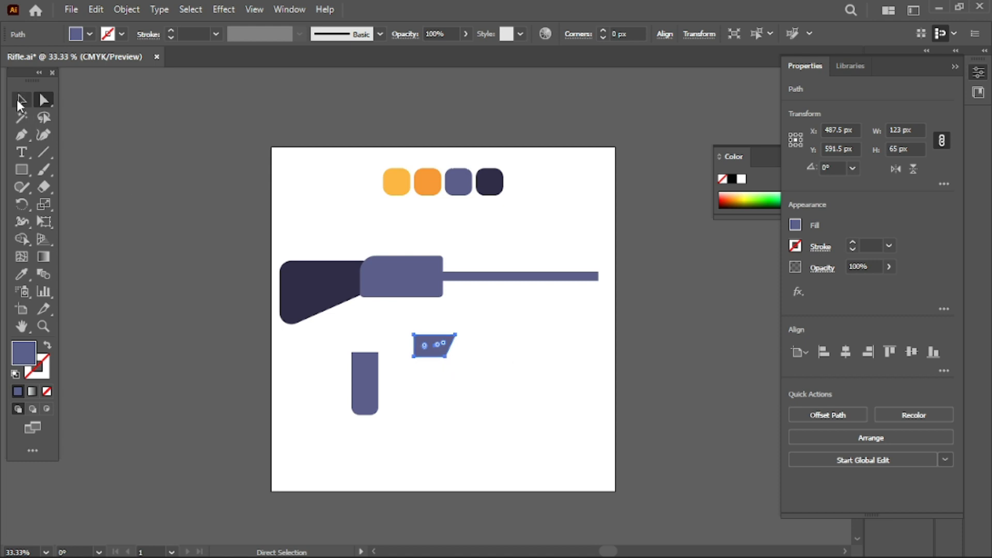
{"action": "left_click", "coordinate": [21, 99]}
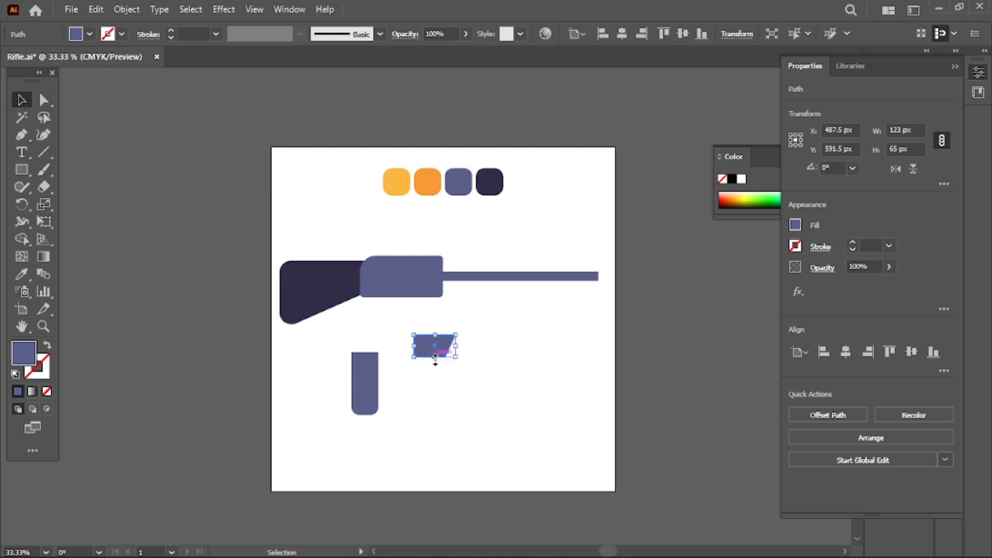
{"action": "left_click_drag", "start_coordinate": [435, 359], "coordinate": [435, 371]}
Slightly round the slanted shape's corners and place it over the upright rectangle's top end with the left edges flush
{"action": "left_click", "coordinate": [44, 101]}
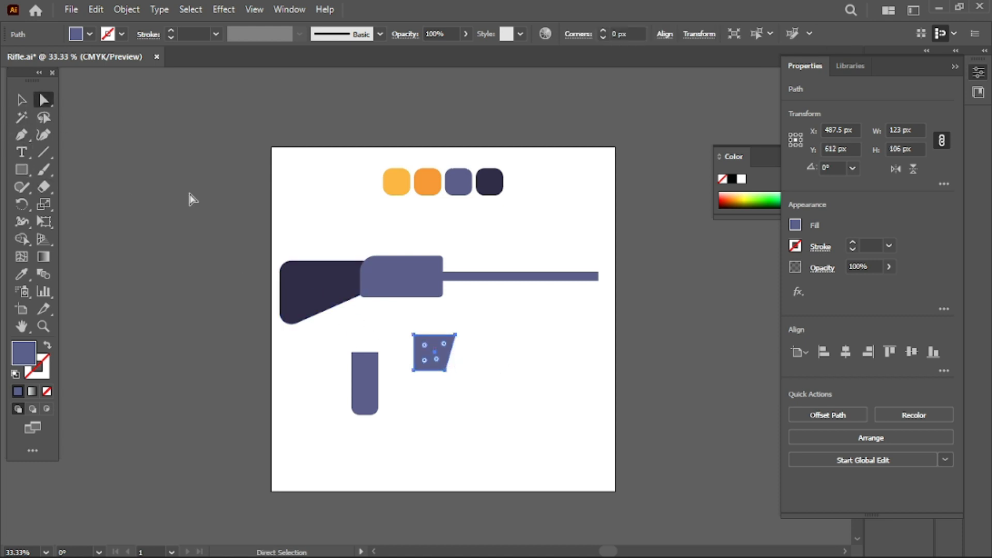
{"action": "left_click_drag", "start_coordinate": [426, 347], "coordinate": [367, 351]}
{"action": "key", "text": "v"}
{"action": "left_click", "coordinate": [435, 396]}
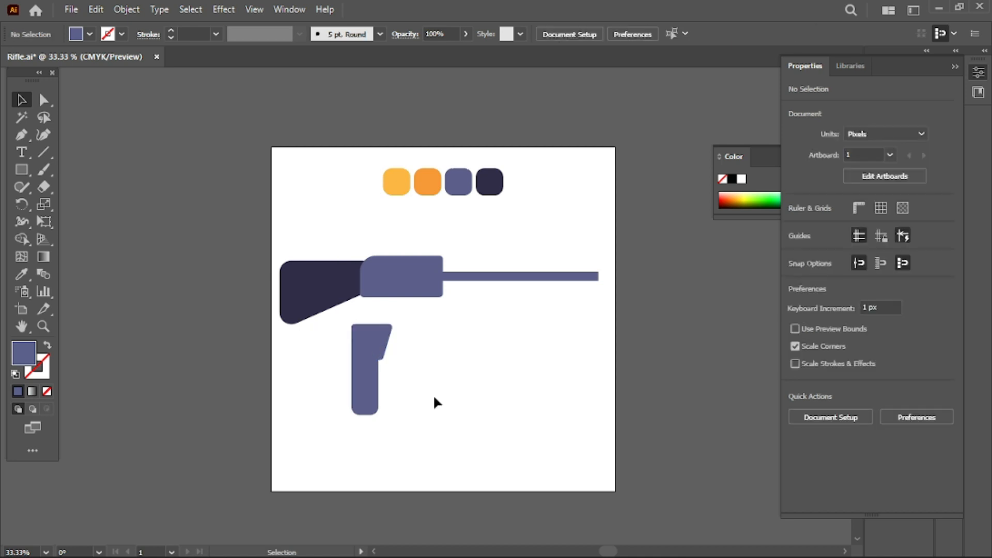
Widen the upright rectangle to about 94 px by extending its right edge
{"action": "left_click", "coordinate": [375, 385]}
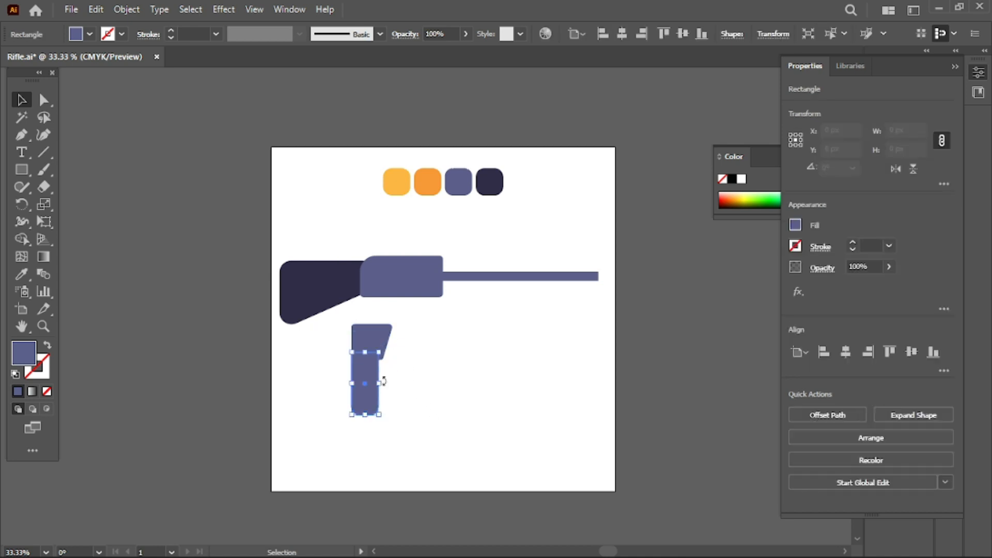
{"action": "left_click_drag", "start_coordinate": [379, 383], "coordinate": [384, 384]}
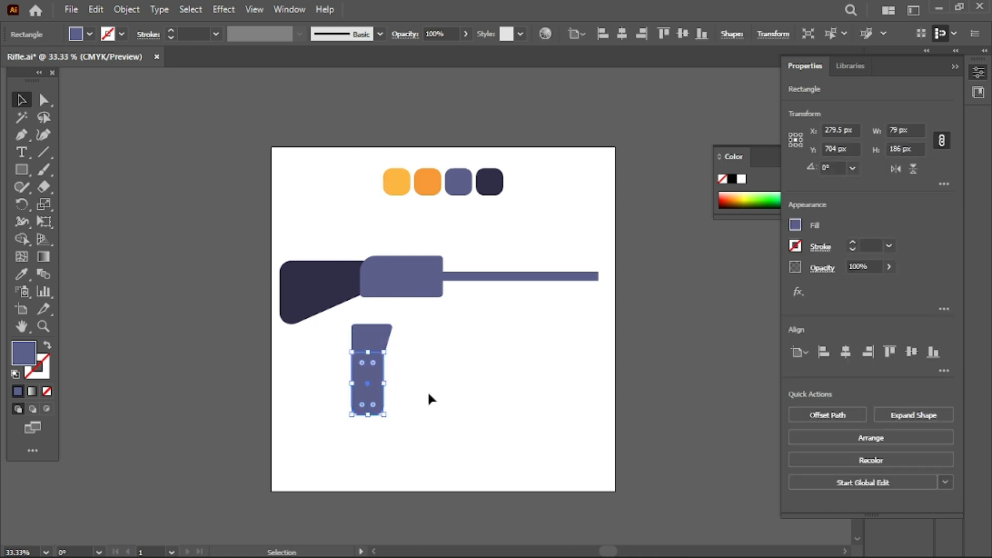
{"action": "left_click", "coordinate": [427, 390]}
Shorten the slanted top piece by lowering its upper edge
{"action": "left_click", "coordinate": [360, 336]}
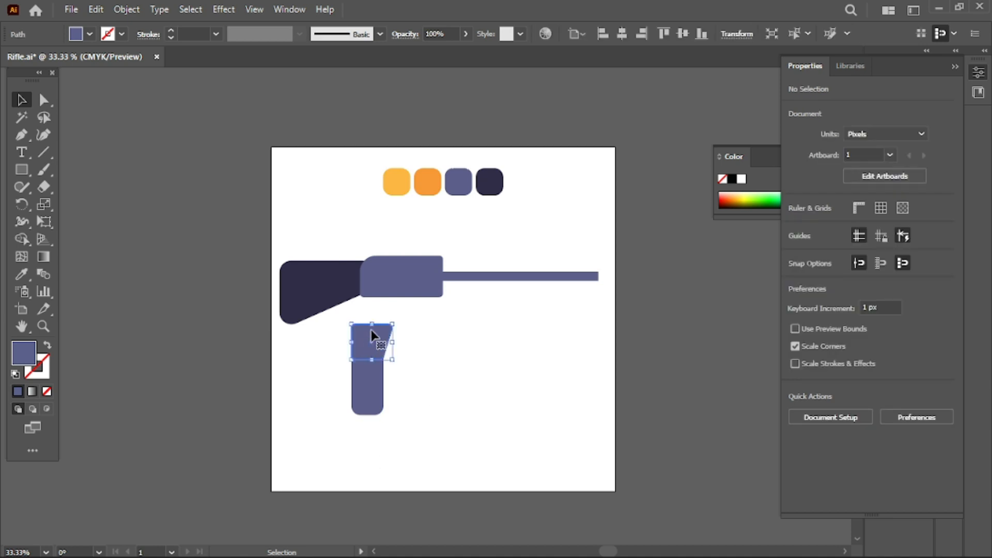
{"action": "left_click_drag", "start_coordinate": [372, 325], "coordinate": [370, 348]}
{"action": "left_click", "coordinate": [451, 416]}
{"action": "scroll", "coordinate": [448, 393], "scroll_direction": "down", "scroll_amount": 1}
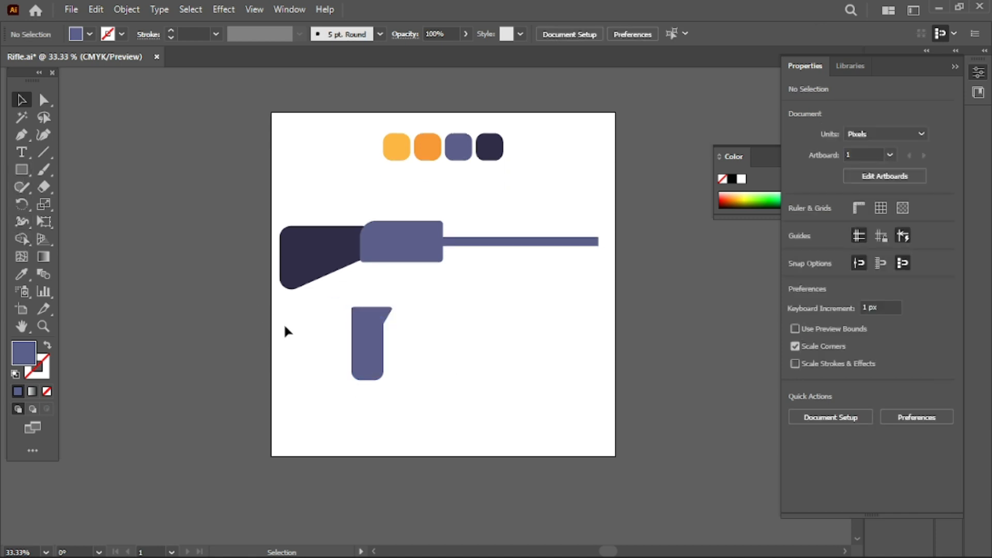
Duplicate the upright rectangle to the right and fill the copy with the palette's darker orange
{"action": "left_click", "coordinate": [375, 354]}
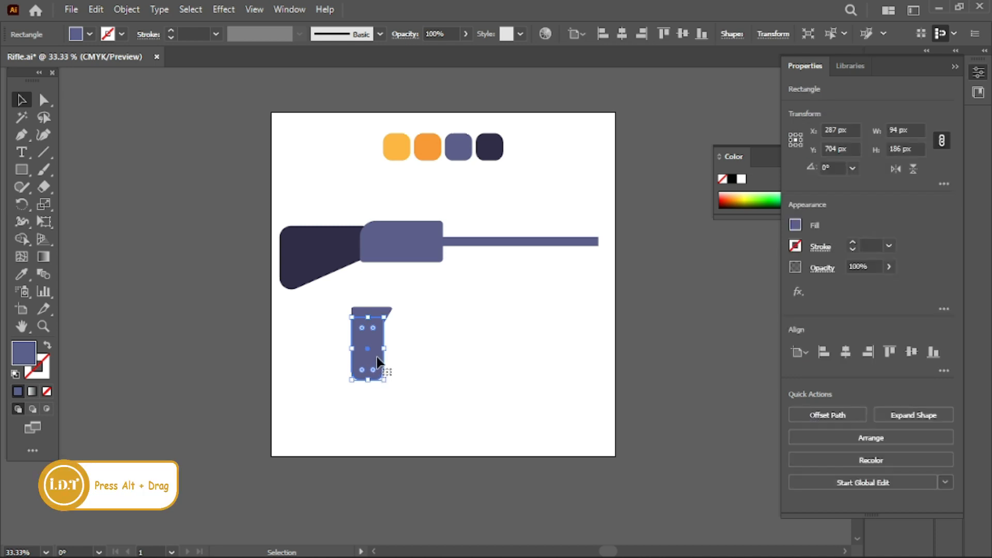
{"action": "left_click_drag", "start_coordinate": [380, 362], "coordinate": [464, 368]}
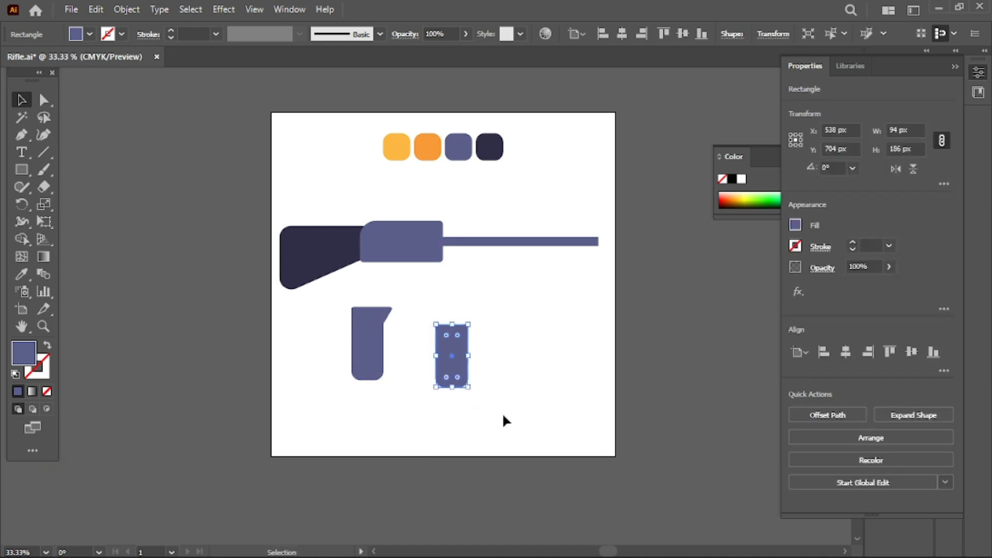
{"action": "left_click", "coordinate": [502, 400]}
{"action": "left_click", "coordinate": [463, 352]}
{"action": "left_click", "coordinate": [22, 276]}
{"action": "left_click", "coordinate": [427, 147]}
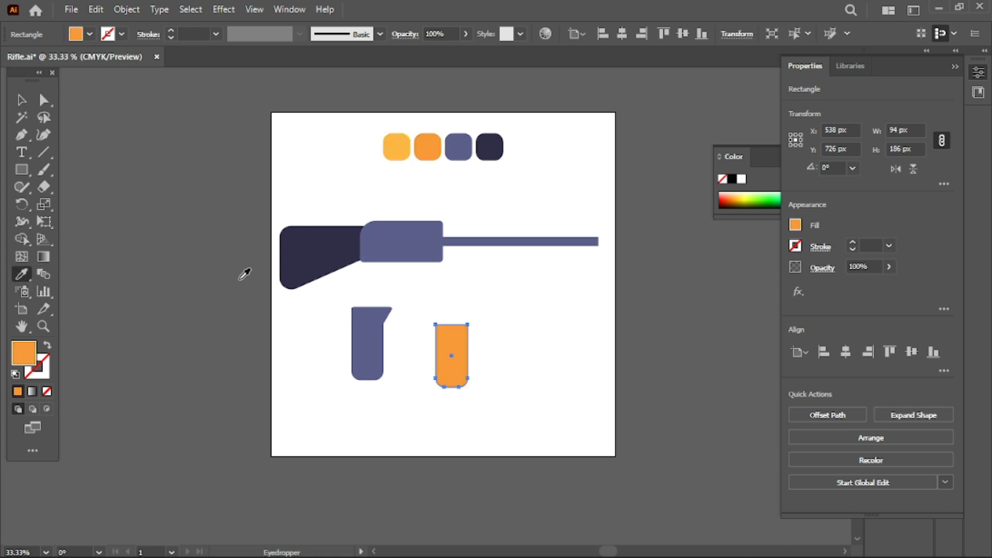
{"action": "left_click", "coordinate": [20, 97]}
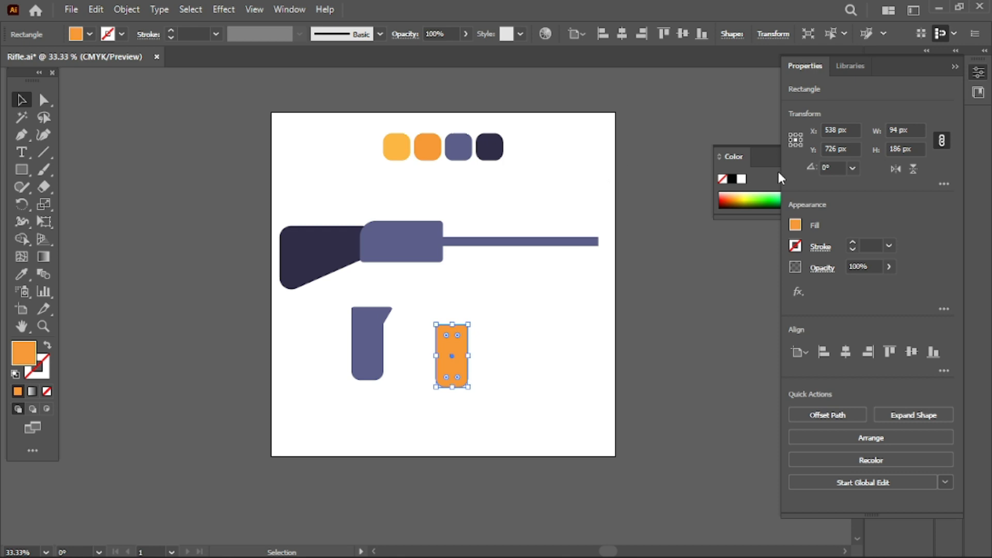
Set the orange rectangle's width to 85 px, keeping its proportions
{"action": "double_click", "coordinate": [893, 130]}
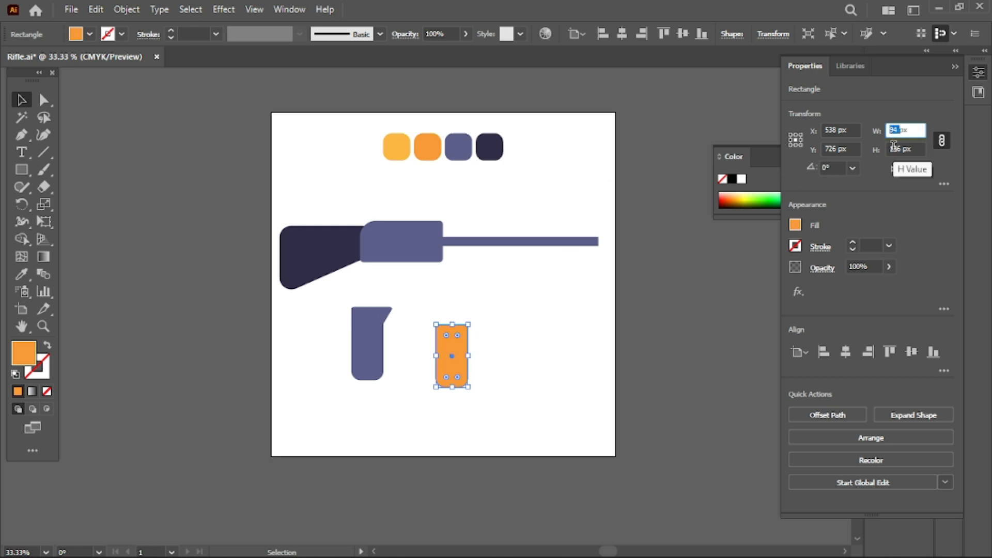
{"action": "type", "text": "85"}
{"action": "key", "text": "Return"}
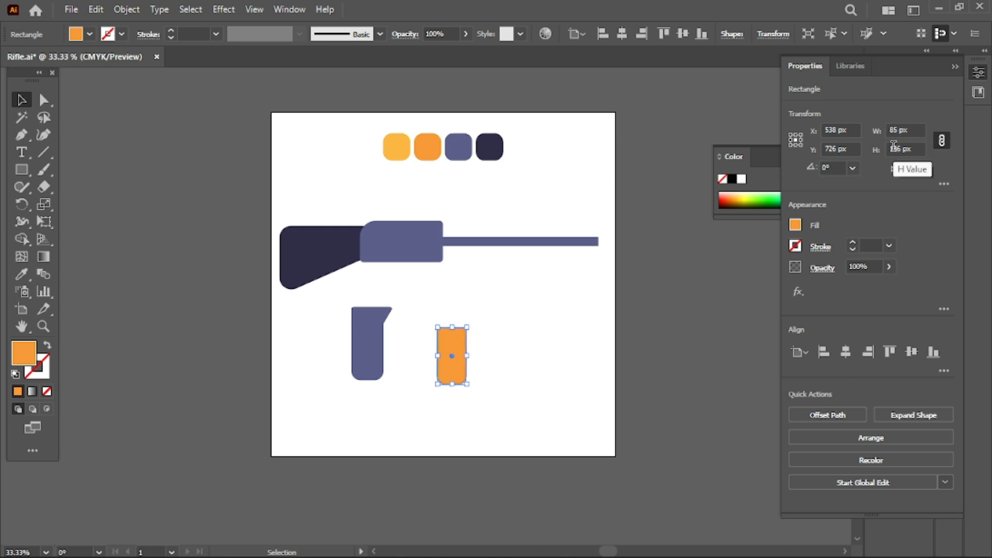
Place the orange rectangle over the upright purple rectangle and align their centres horizontally and vertically
{"action": "left_click_drag", "start_coordinate": [451, 345], "coordinate": [374, 365]}
{"action": "left_click", "coordinate": [409, 383]}
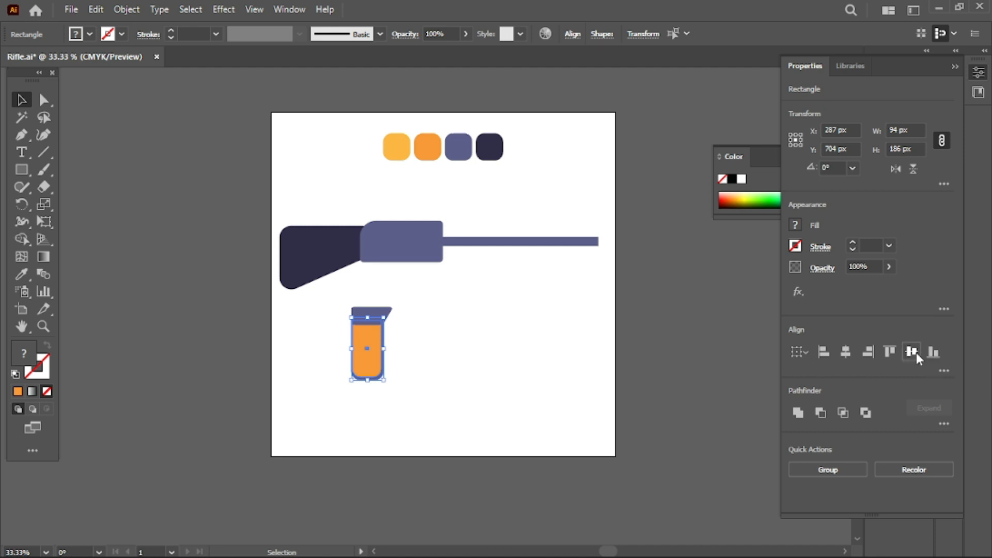
{"action": "left_click", "coordinate": [851, 351]}
{"action": "left_click", "coordinate": [494, 383]}
{"action": "left_click", "coordinate": [381, 375]}
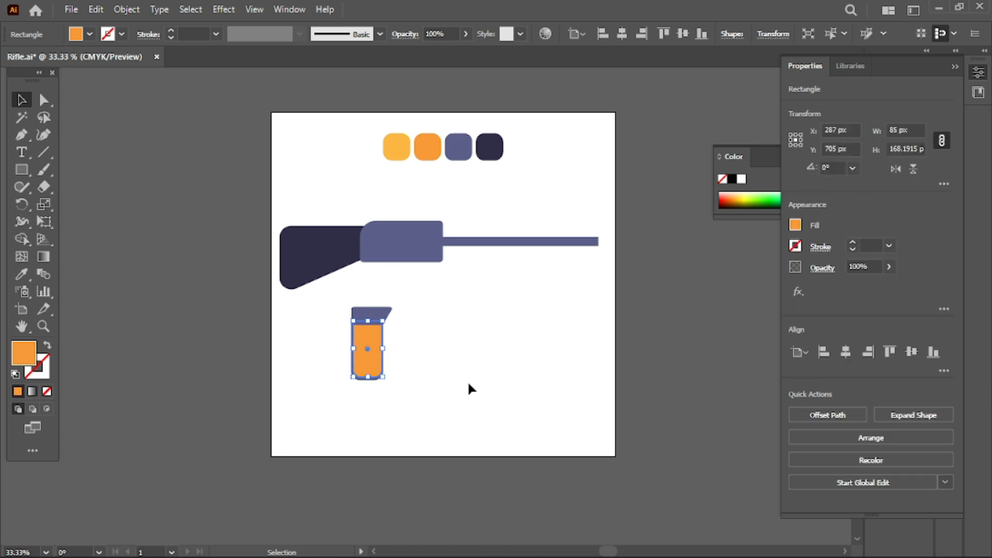
Set the orange rectangle's width to 82 px, keeping its proportions
{"action": "left_click", "coordinate": [467, 381]}
{"action": "left_click", "coordinate": [375, 362]}
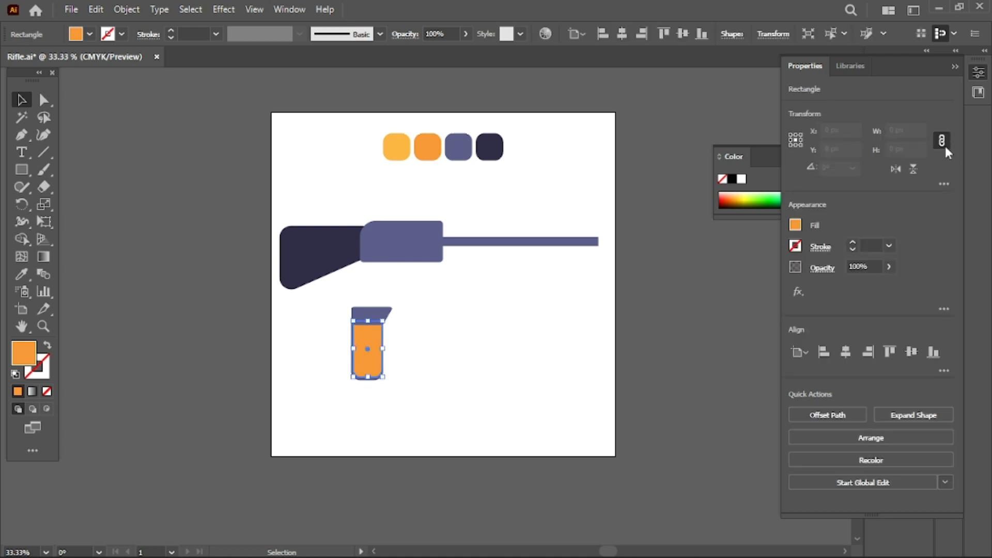
{"action": "double_click", "coordinate": [900, 130]}
{"action": "type", "text": "8"}
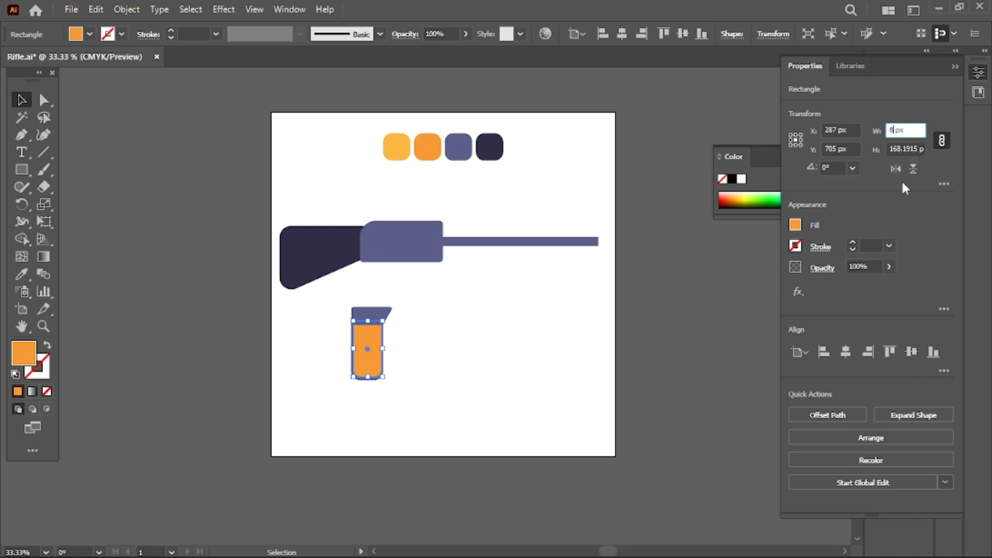
{"action": "type", "text": "2"}
{"action": "key", "text": "Return"}
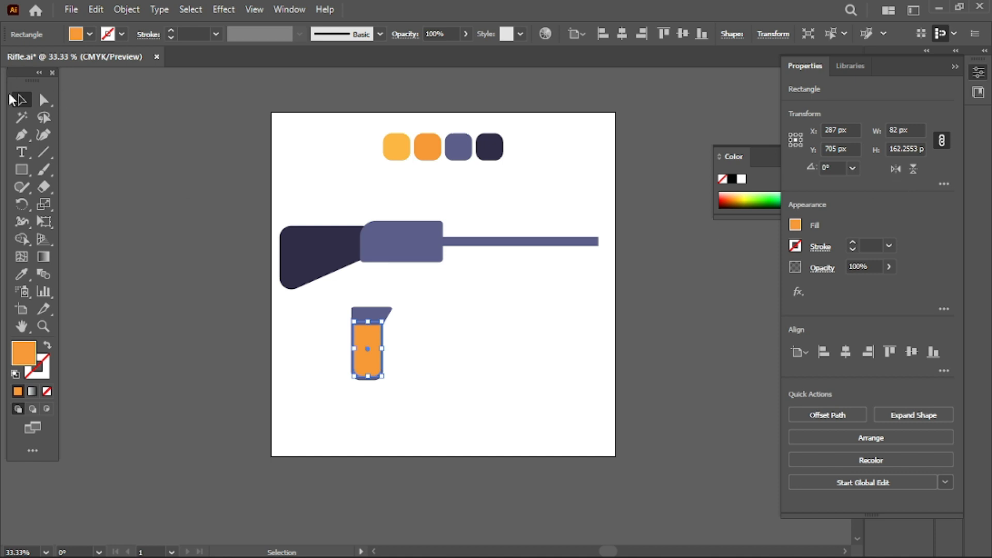
{"action": "left_click", "coordinate": [450, 371]}
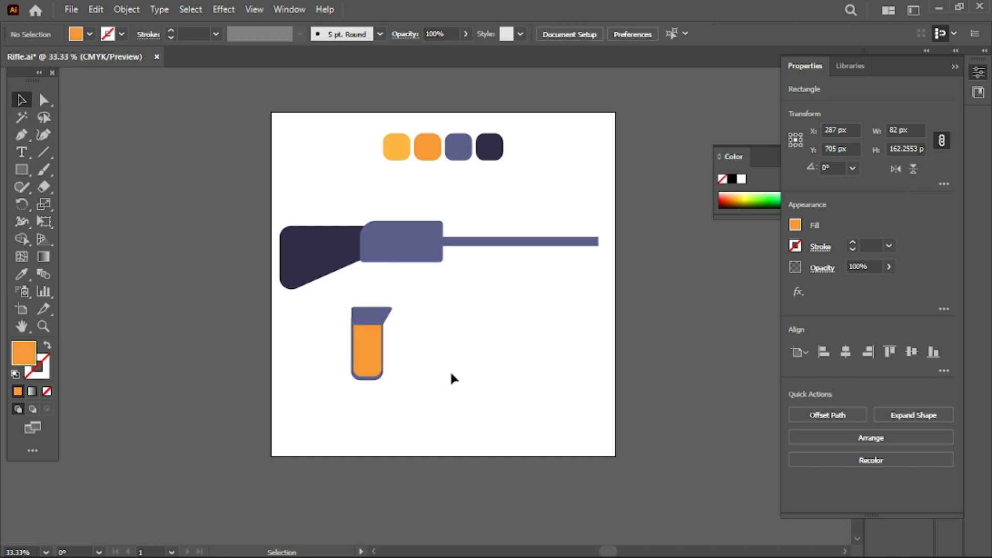
Shift the orange rectangle slightly down within the purple rectangle, to about X 286 px, Y 708 px, and save the file
{"action": "left_click", "coordinate": [370, 354]}
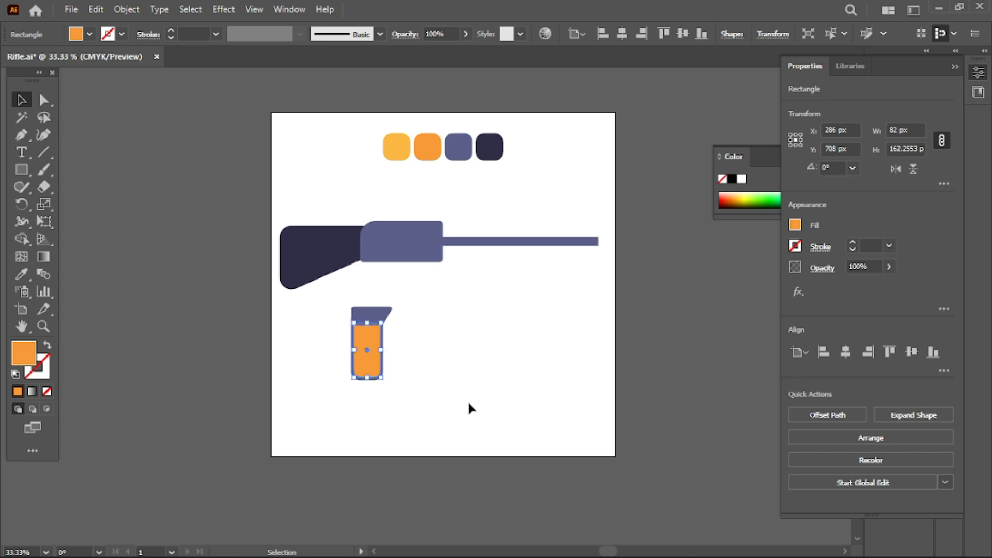
{"action": "left_click", "coordinate": [473, 409]}
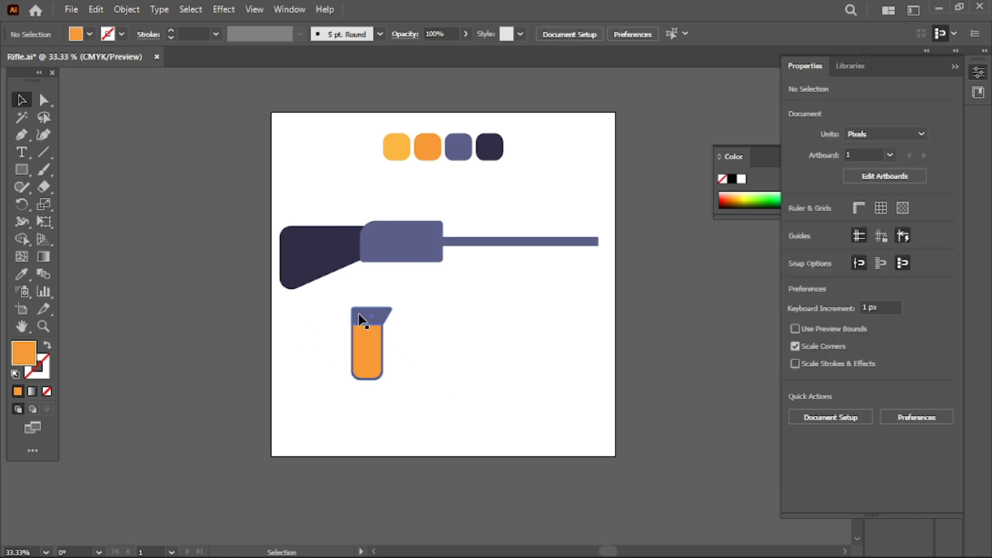
{"action": "key", "text": "a"}
{"action": "key", "text": "ctrl+s"}
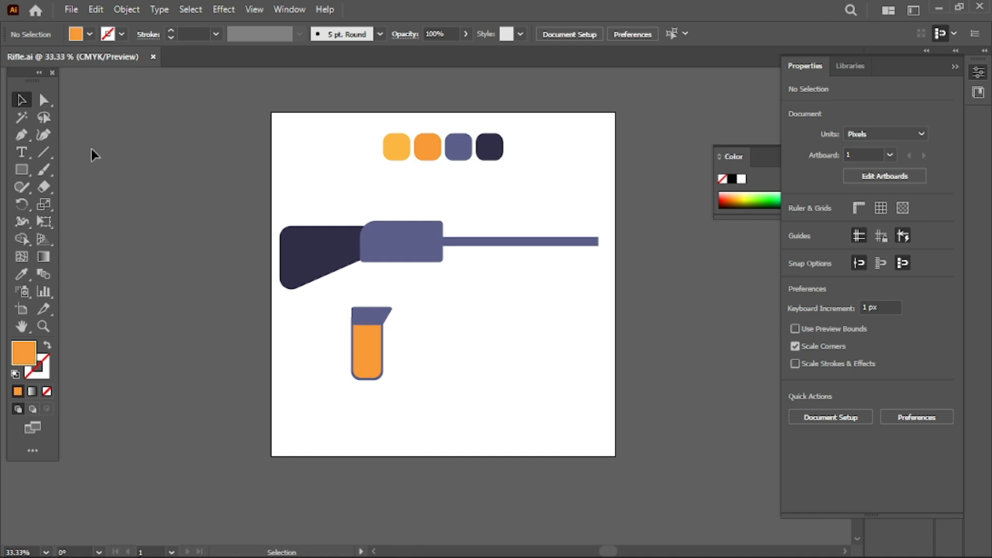
Draw a circle about 82 px wide over the slanted piece's upper-left corner and fill it with the palette's dark navy
{"action": "left_click", "coordinate": [24, 169]}
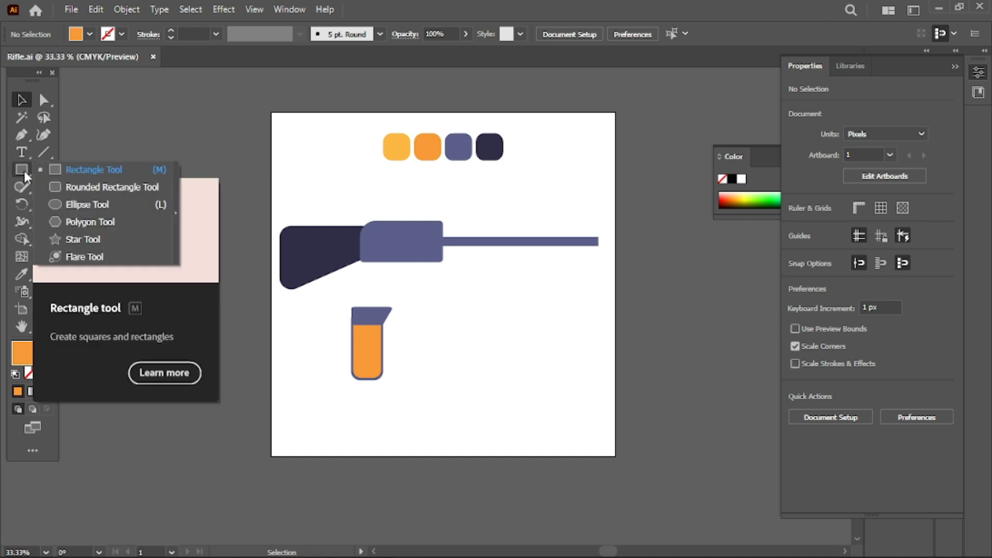
{"action": "left_click", "coordinate": [54, 203]}
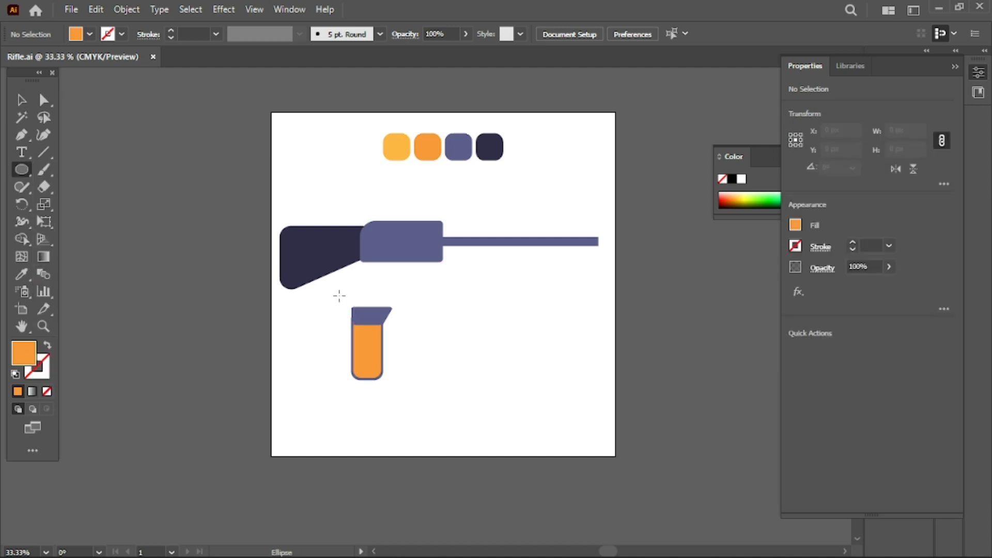
{"action": "left_click_drag", "start_coordinate": [339, 296], "coordinate": [365, 323]}
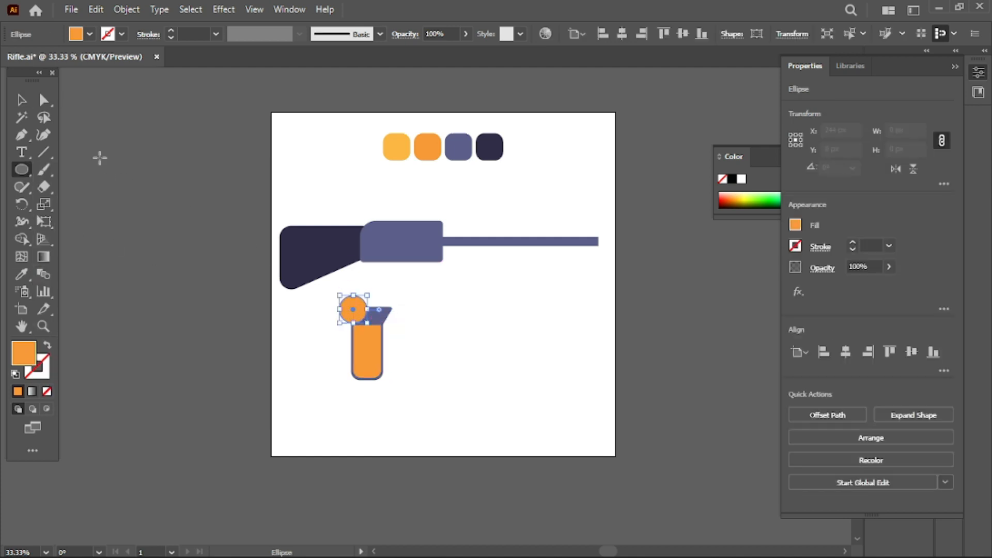
{"action": "left_click", "coordinate": [21, 100]}
{"action": "left_click", "coordinate": [21, 275]}
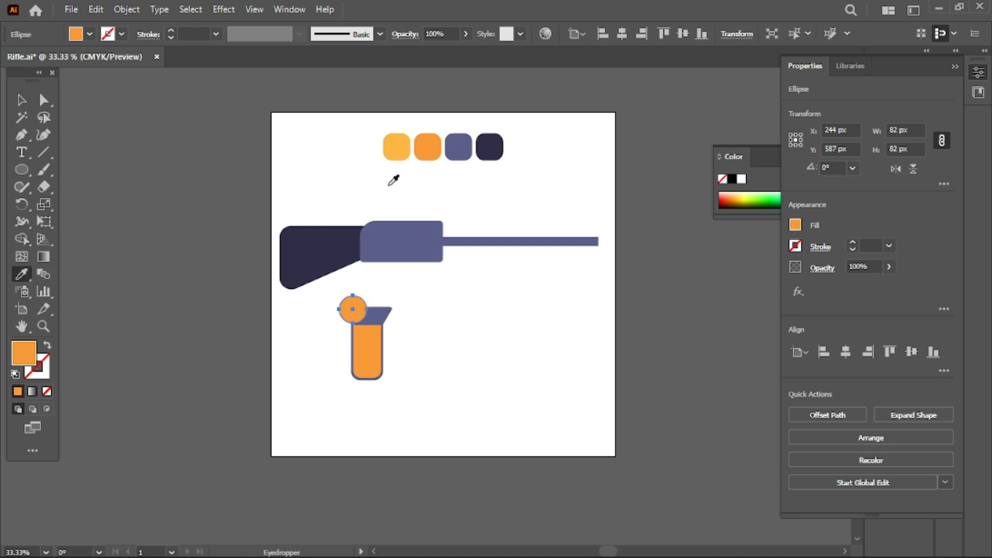
{"action": "left_click", "coordinate": [491, 148]}
{"action": "left_click", "coordinate": [21, 99]}
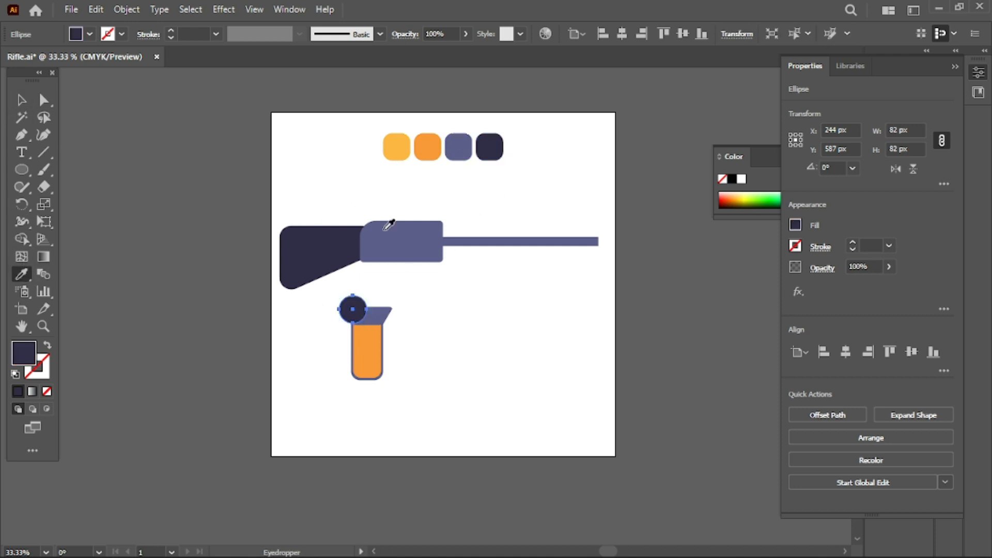
Fill the slanted top piece and the upright purple rectangle with the palette's dark navy
{"action": "left_click", "coordinate": [384, 321]}
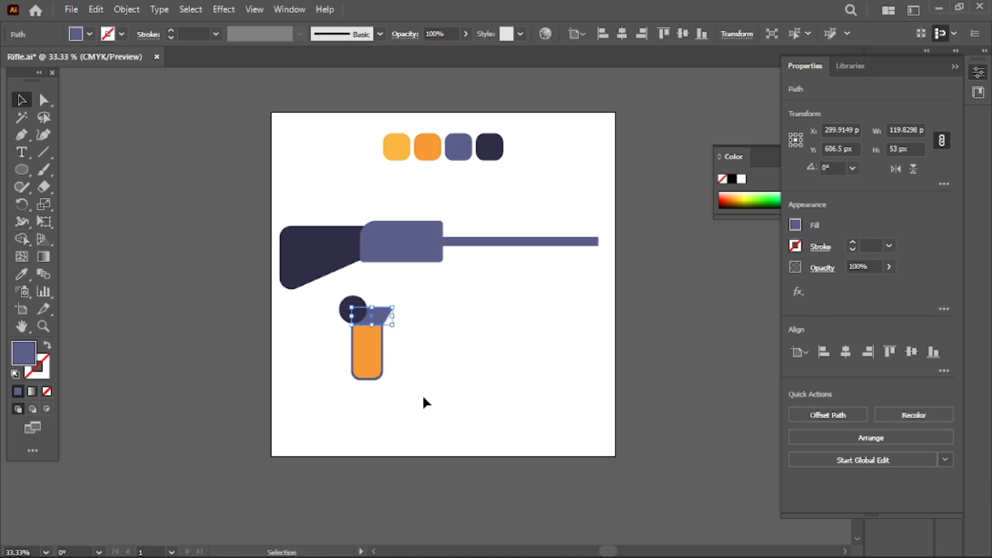
{"action": "left_click", "coordinate": [381, 380], "text": "shift"}
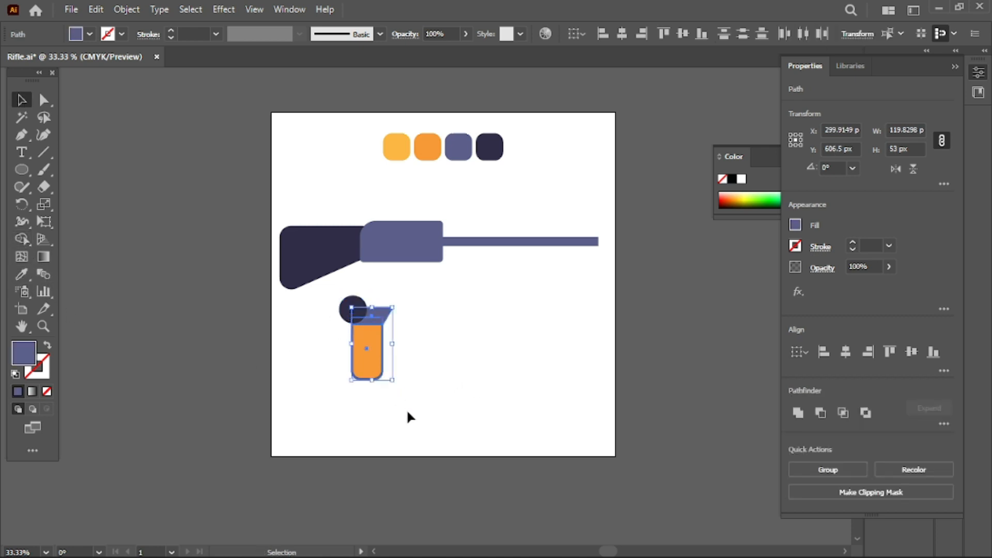
{"action": "left_click", "coordinate": [22, 275]}
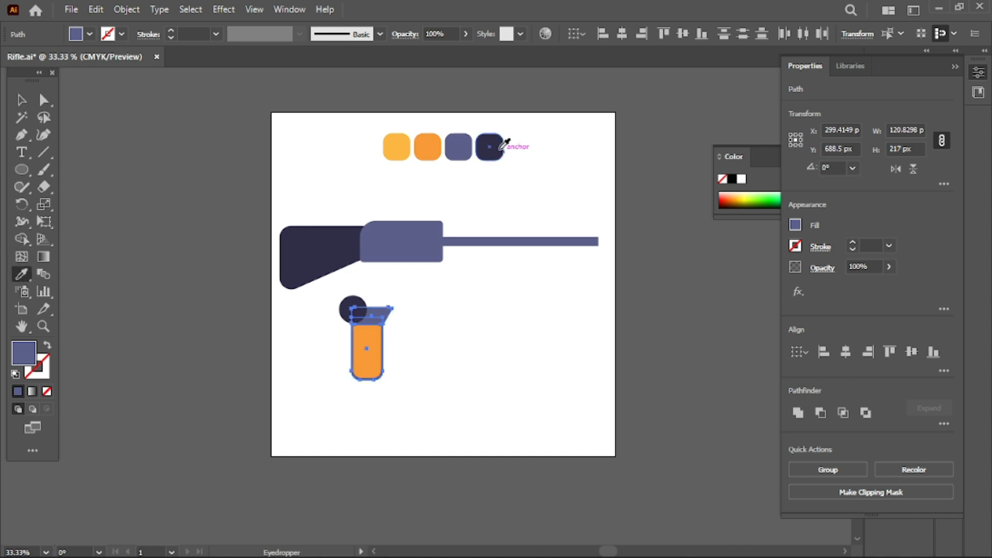
{"action": "left_click", "coordinate": [493, 147]}
{"action": "left_click", "coordinate": [21, 99]}
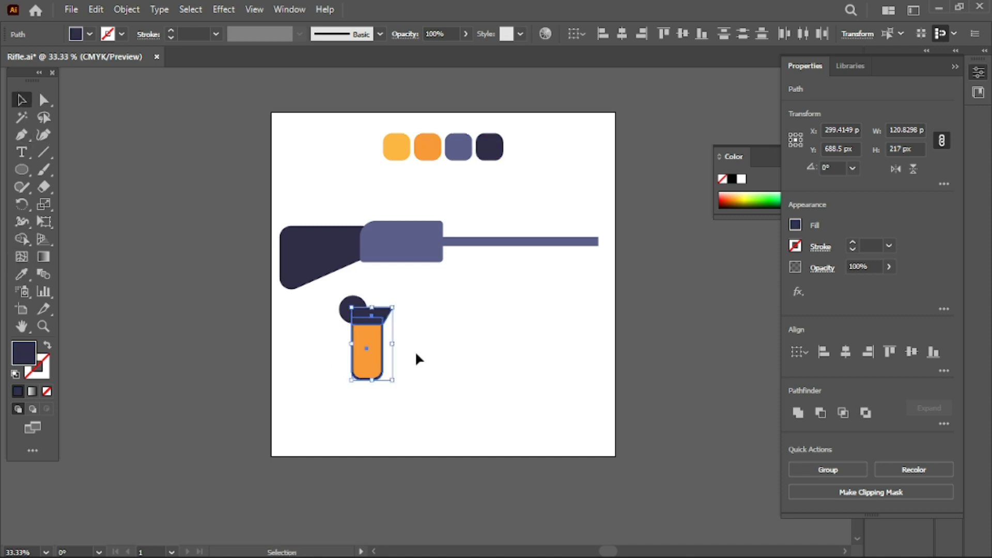
{"action": "left_click", "coordinate": [447, 408]}
Group the circle, the slanted piece and both upright rectangles as the grip
{"action": "left_click_drag", "start_coordinate": [316, 301], "coordinate": [432, 403]}
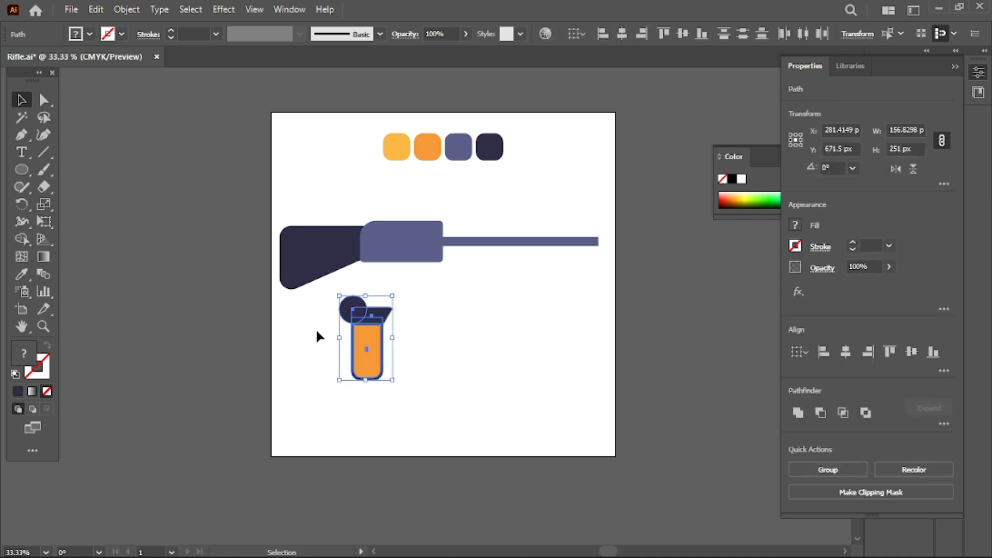
{"action": "right_click", "coordinate": [362, 315]}
{"action": "left_click", "coordinate": [398, 342]}
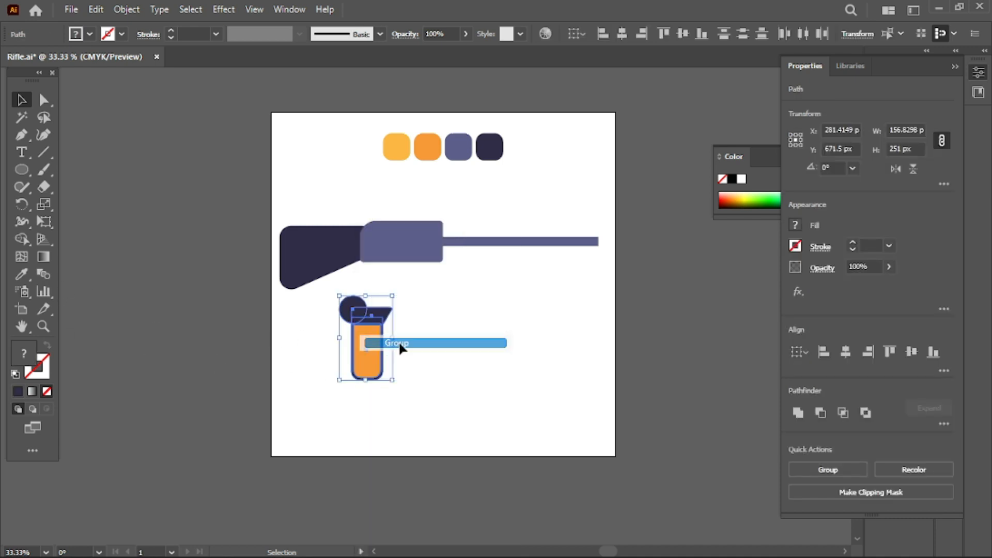
Rotate the grip group about 19° clockwise and move it up to where the stock meets the body
{"action": "left_click", "coordinate": [22, 204]}
{"action": "left_click_drag", "start_coordinate": [356, 299], "coordinate": [377, 277]}
{"action": "left_click", "coordinate": [21, 99]}
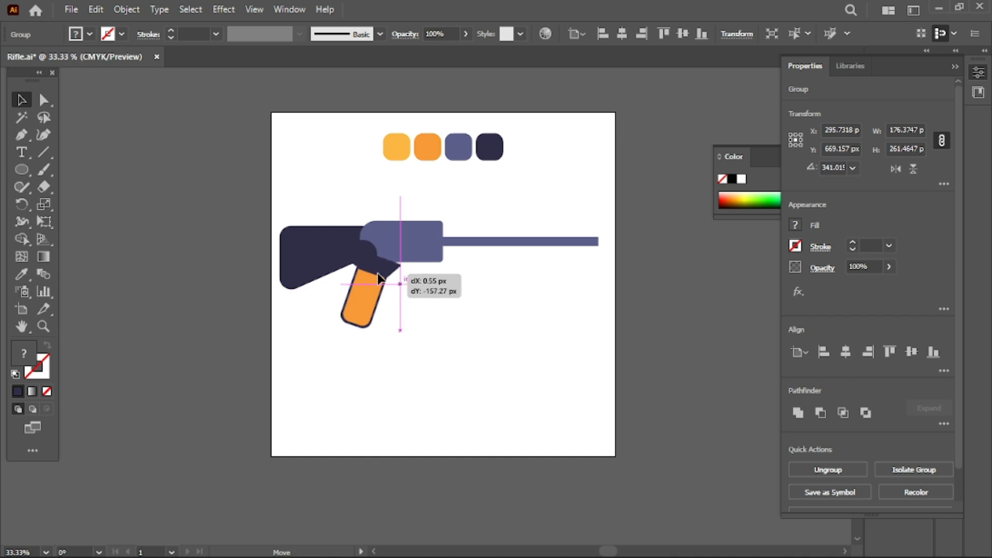
{"action": "left_click_drag", "start_coordinate": [377, 272], "coordinate": [377, 274]}
{"action": "left_click", "coordinate": [458, 329]}
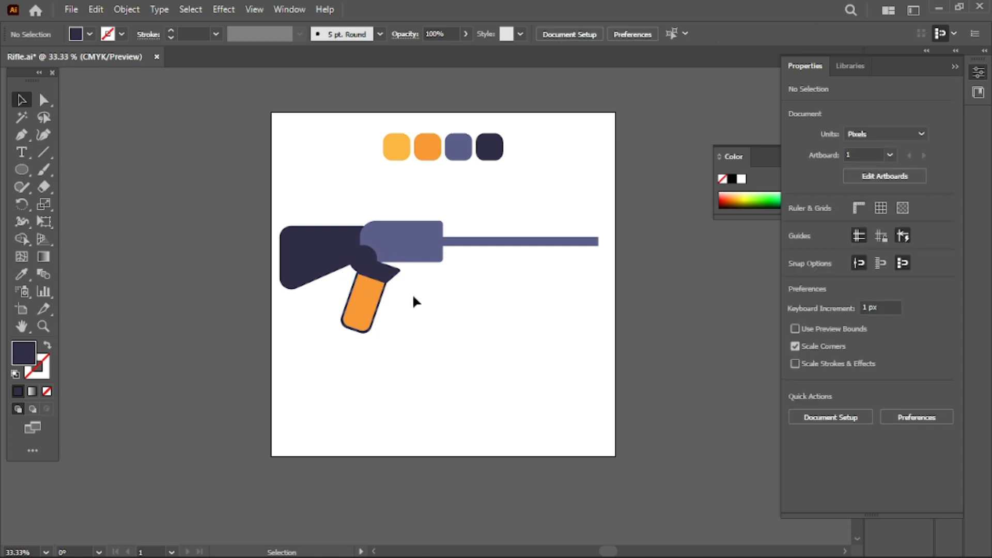
Ungroup the rotated grip into its separate pieces
{"action": "left_click", "coordinate": [367, 286]}
{"action": "right_click", "coordinate": [369, 283]}
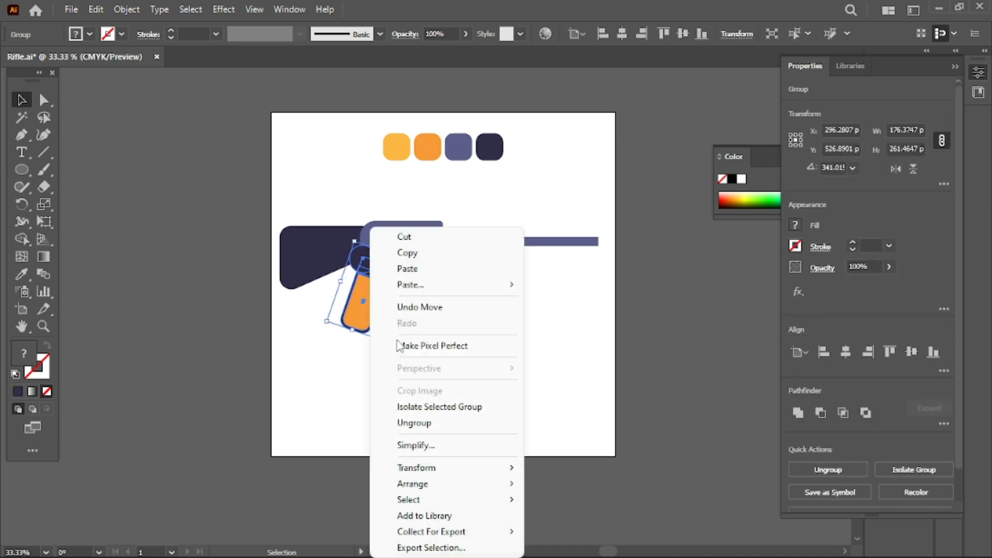
{"action": "left_click", "coordinate": [416, 445]}
{"action": "left_click", "coordinate": [418, 408]}
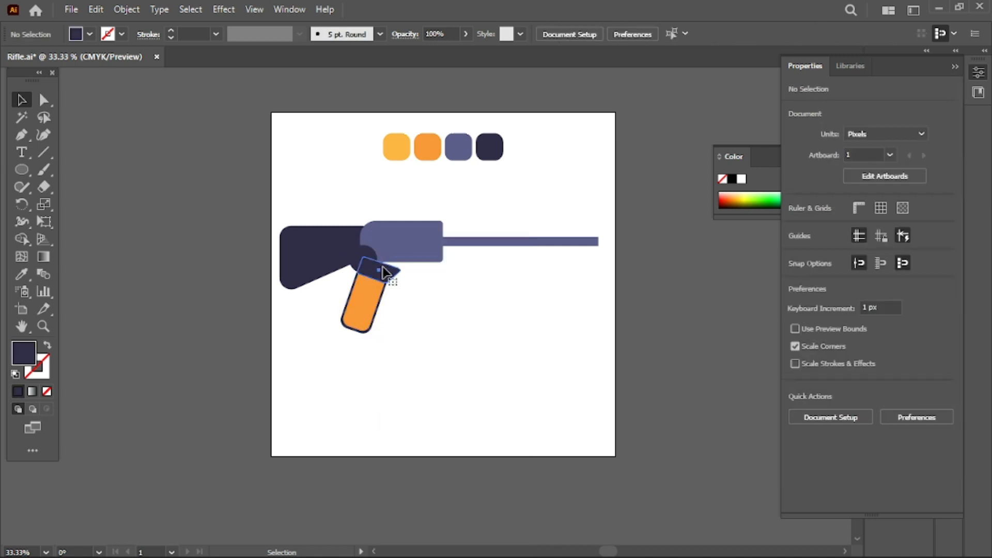
Move the grip's slanted piece slightly up against the body's lower edge
{"action": "left_click", "coordinate": [385, 273]}
{"action": "mouse_move", "coordinate": [383, 264]}
{"action": "left_mouse_down"}
{"action": "mouse_move", "coordinate": [349, 253]}
{"action": "mouse_move", "coordinate": [381, 263]}
{"action": "left_mouse_up"}
{"action": "left_click", "coordinate": [440, 332]}
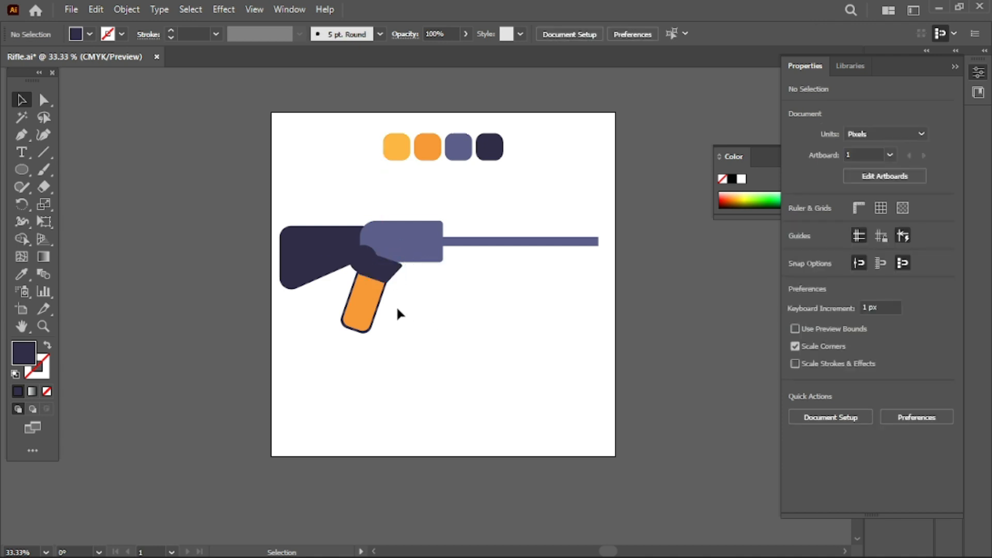
{"action": "left_click", "coordinate": [391, 269]}
{"action": "left_click", "coordinate": [419, 321]}
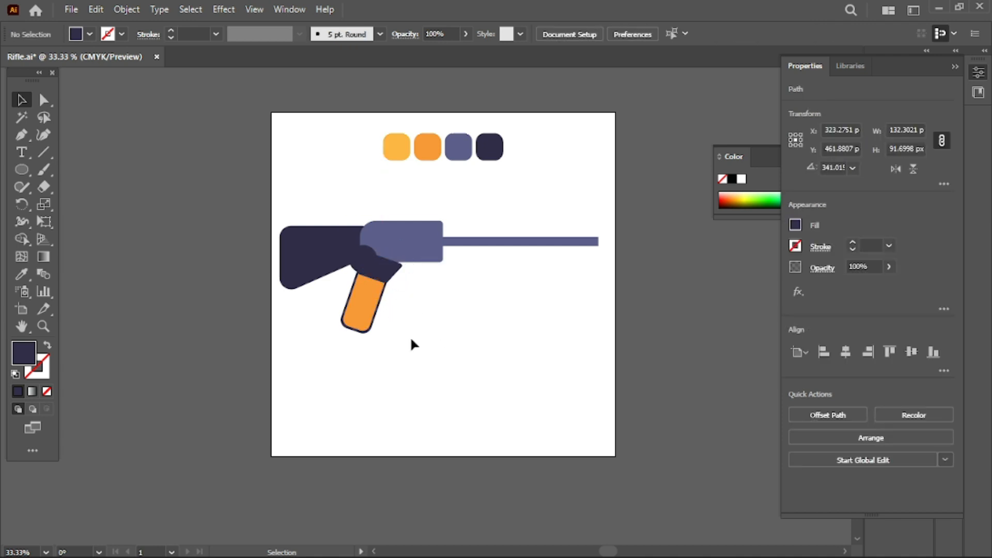
Nudge all the grip's pieces together 6 px up and slightly to the left
{"action": "left_click_drag", "start_coordinate": [406, 283], "coordinate": [349, 271]}
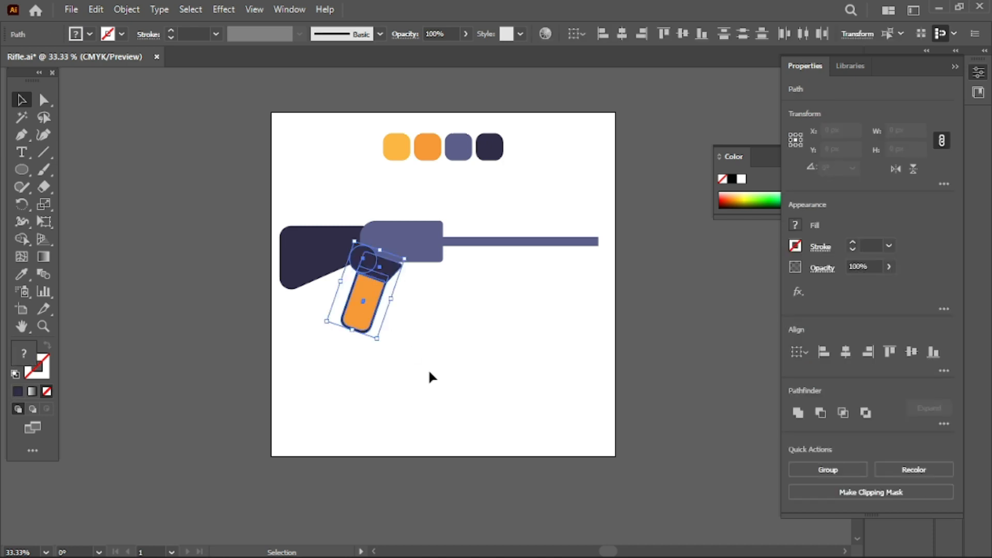
{"action": "key", "text": "Up"}
{"action": "key", "text": "Up"}
{"action": "key", "text": "Up"}
{"action": "key", "text": "Up"}
{"action": "key", "text": "Up"}
{"action": "key", "text": "Up"}
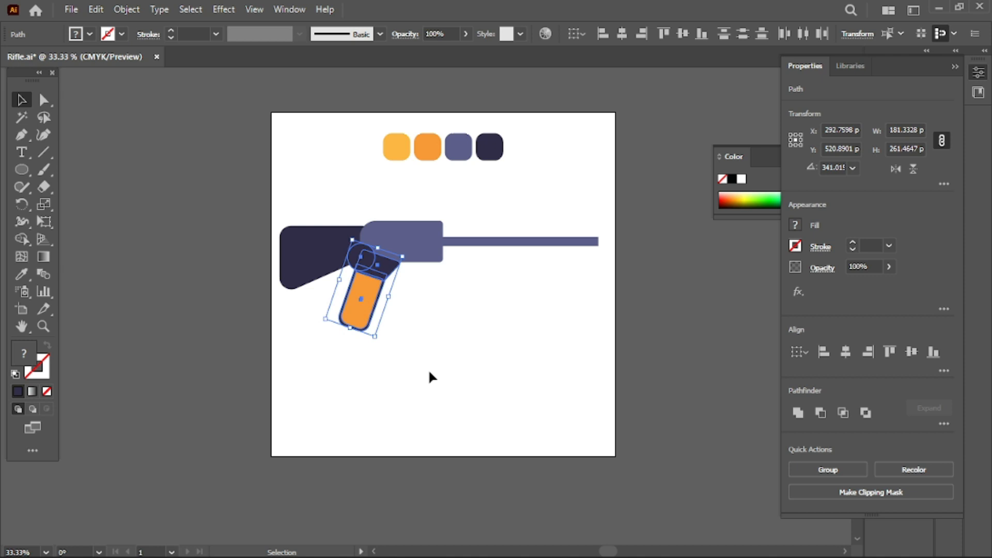
{"action": "left_click", "coordinate": [429, 372]}
Ungroup the purple body and barrel
{"action": "double_click", "coordinate": [433, 228]}
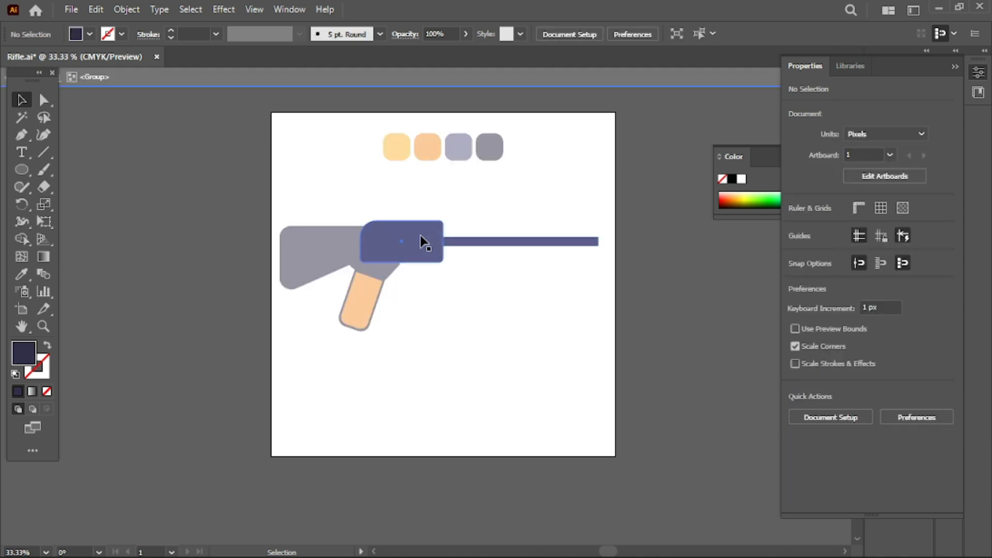
{"action": "double_click", "coordinate": [453, 280]}
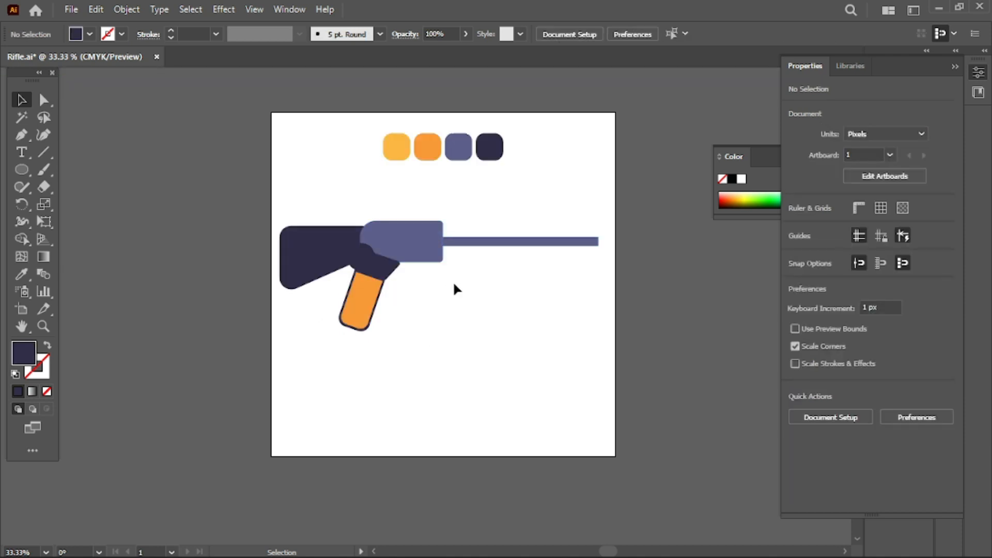
{"action": "left_click", "coordinate": [427, 229]}
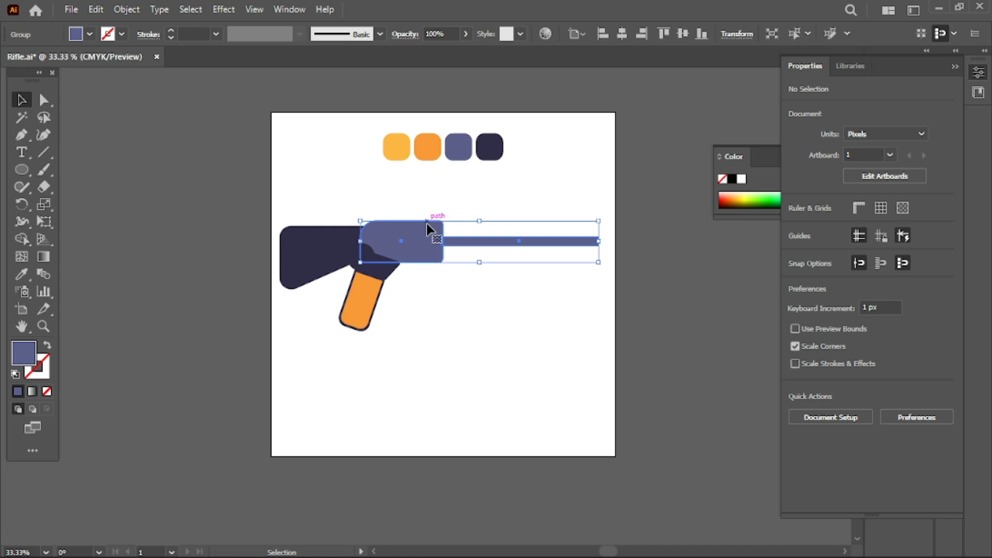
{"action": "right_click", "coordinate": [458, 258]}
{"action": "left_click", "coordinate": [499, 423]}
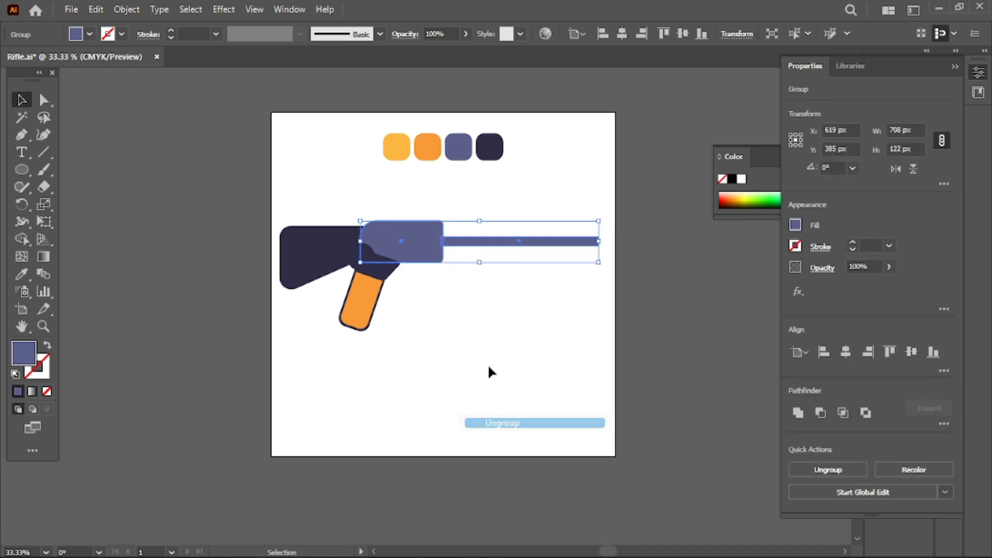
{"action": "left_click", "coordinate": [489, 368]}
Widen the purple body to about 293 px by extending its barrel end
{"action": "left_click", "coordinate": [437, 236]}
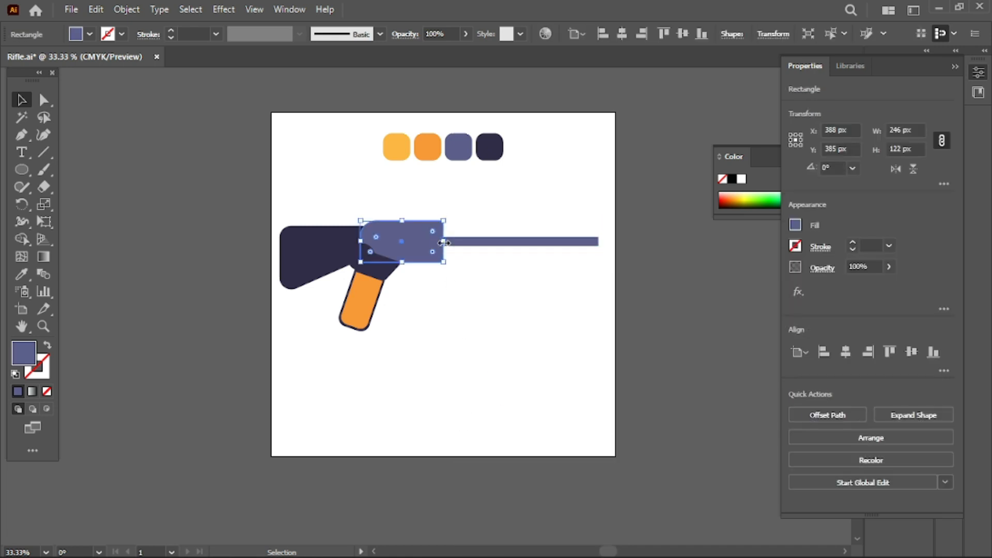
{"action": "left_click", "coordinate": [444, 243]}
{"action": "left_click_drag", "start_coordinate": [445, 243], "coordinate": [461, 247]}
{"action": "left_click", "coordinate": [491, 303]}
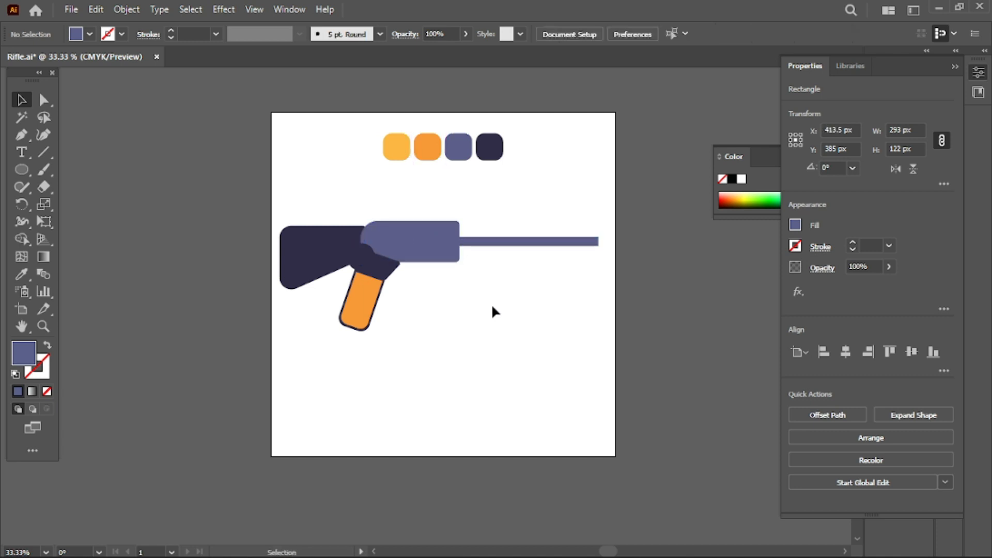
Bring the purple body to the front so it overlaps the top of the grip
{"action": "right_click", "coordinate": [446, 243]}
{"action": "key", "text": "Escape"}
{"action": "left_click", "coordinate": [423, 258]}
{"action": "right_click", "coordinate": [422, 258]}
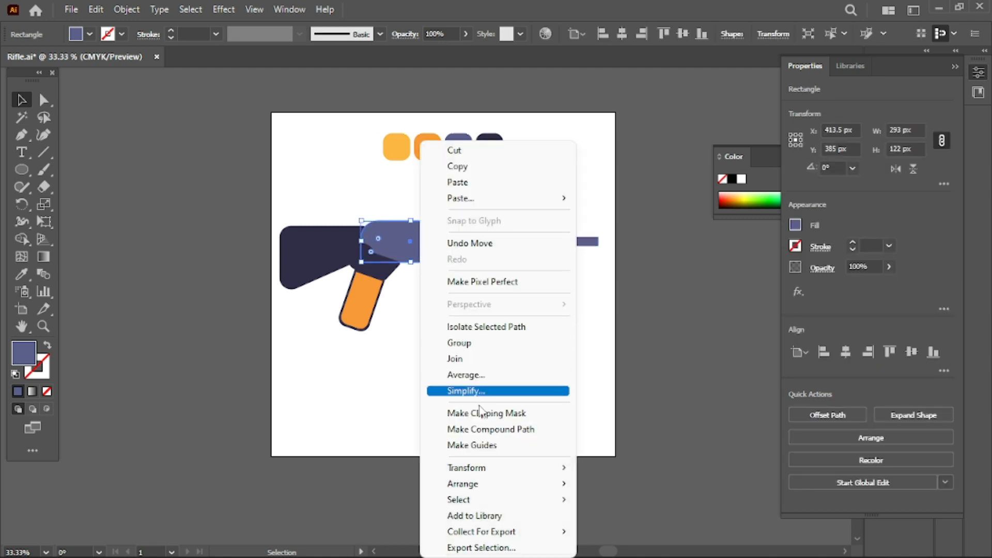
{"action": "mouse_move", "coordinate": [491, 484]}
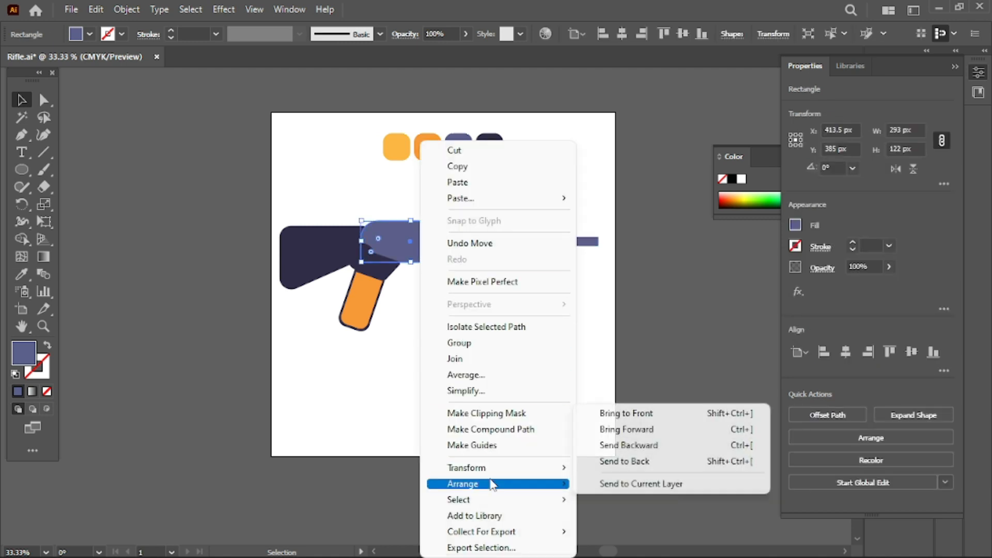
{"action": "left_click", "coordinate": [623, 413]}
{"action": "left_click", "coordinate": [509, 339]}
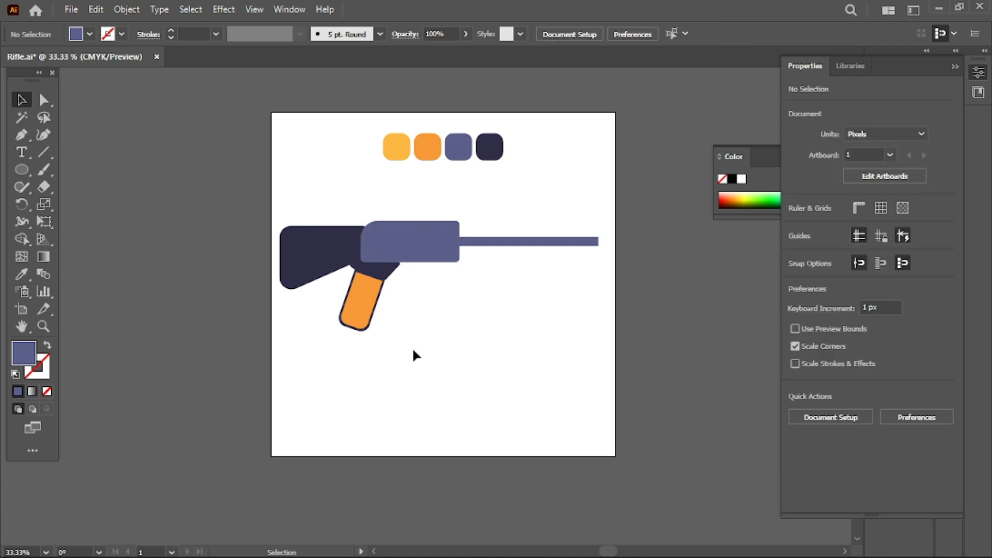
Group all the pieces of the angled grip, including the rounded dark piece behind its upper end
{"action": "left_click_drag", "start_coordinate": [333, 290], "coordinate": [331, 272]}
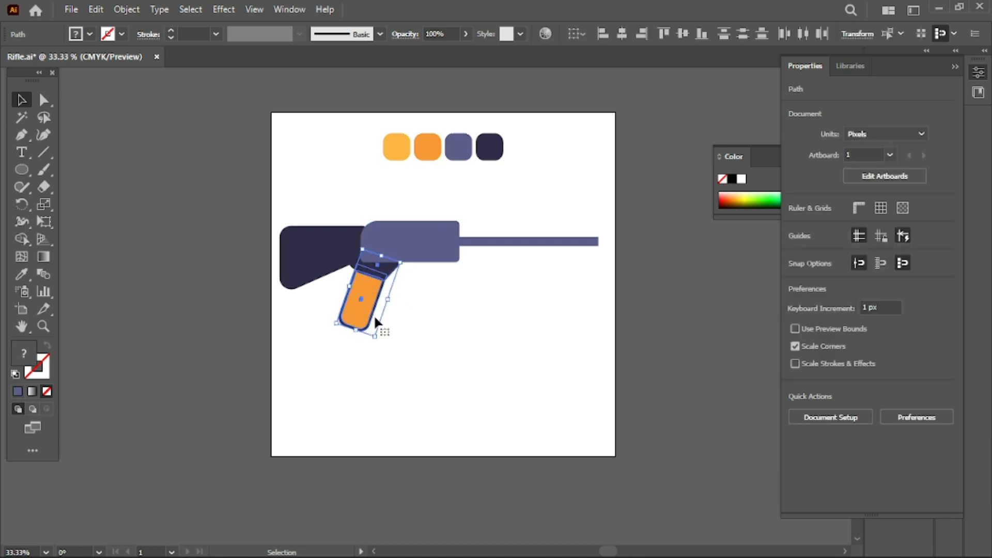
{"action": "left_click", "coordinate": [352, 259], "text": "shift"}
{"action": "right_click", "coordinate": [352, 258]}
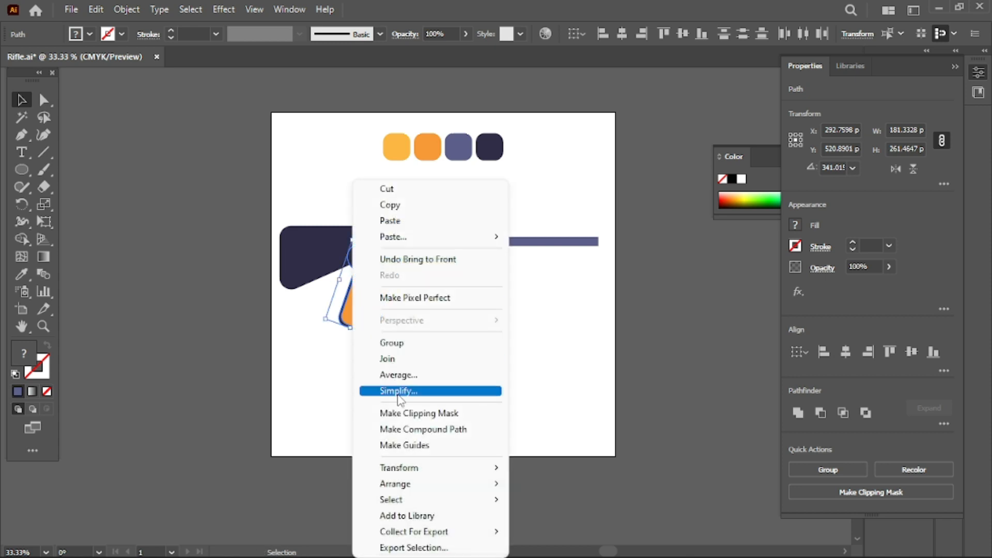
{"action": "left_click", "coordinate": [401, 343]}
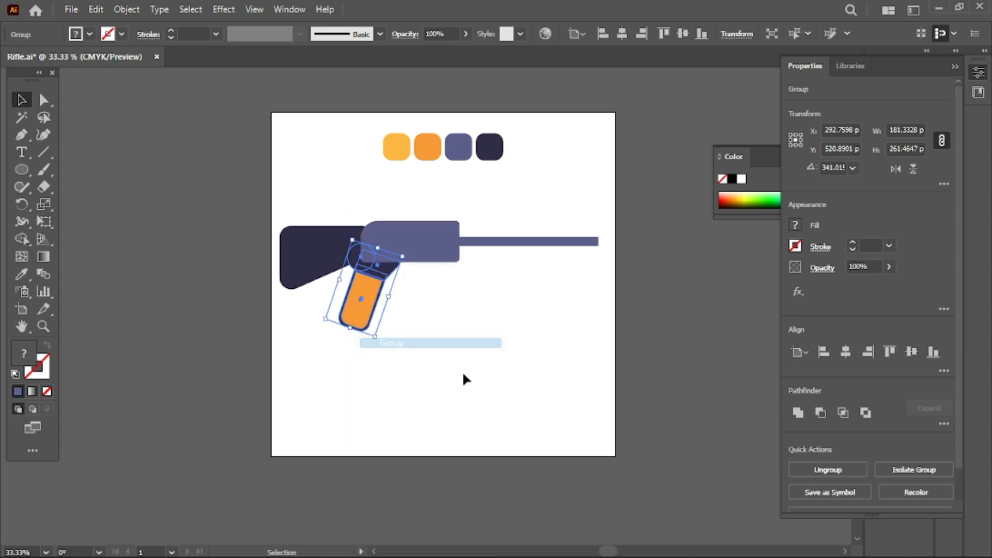
{"action": "left_click", "coordinate": [502, 384]}
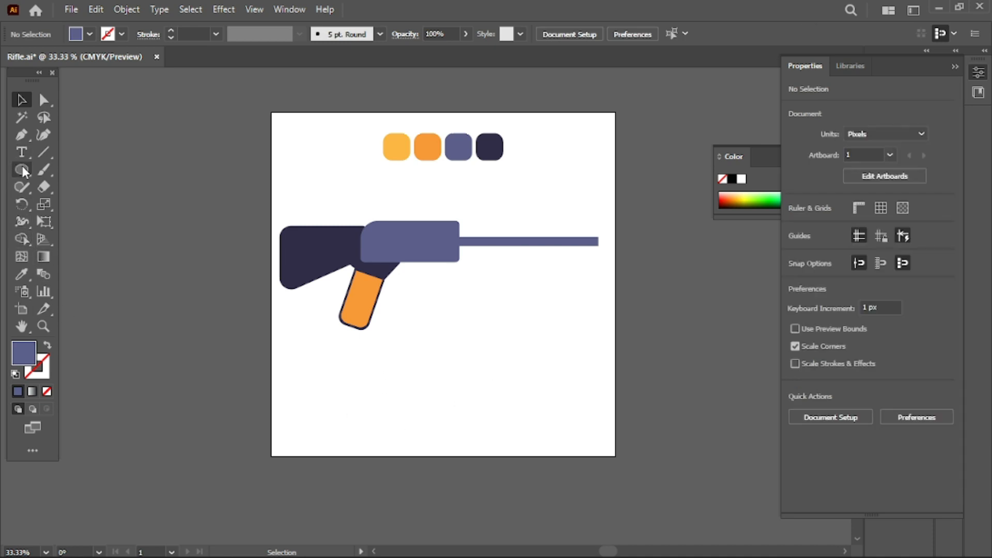
Draw a 175 × 278 px purple rectangle below the body and round its two lower corners to about 40 px
{"action": "left_click_drag", "start_coordinate": [23, 166], "coordinate": [78, 166]}
{"action": "left_click_drag", "start_coordinate": [441, 284], "coordinate": [501, 378]}
{"action": "left_click", "coordinate": [44, 100]}
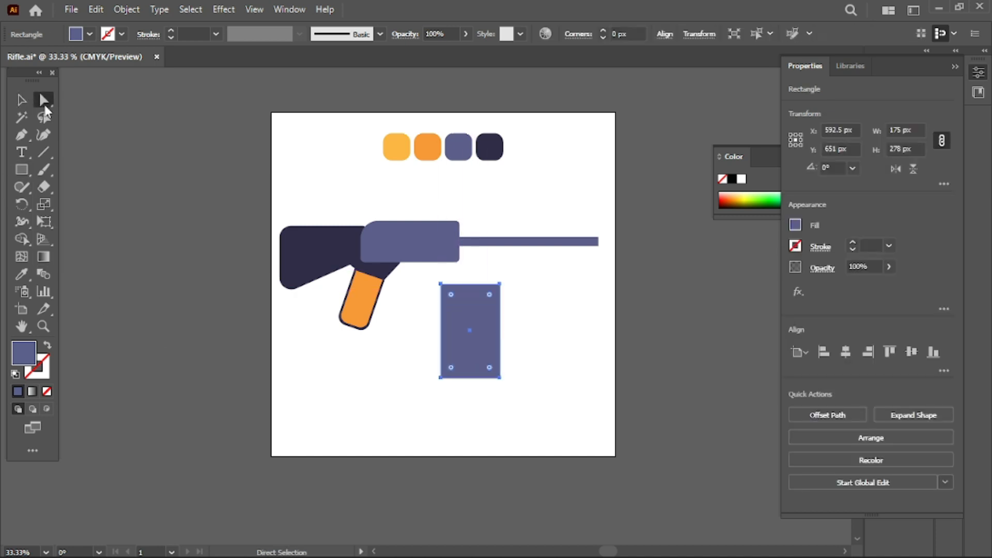
{"action": "left_click_drag", "start_coordinate": [416, 362], "coordinate": [490, 371]}
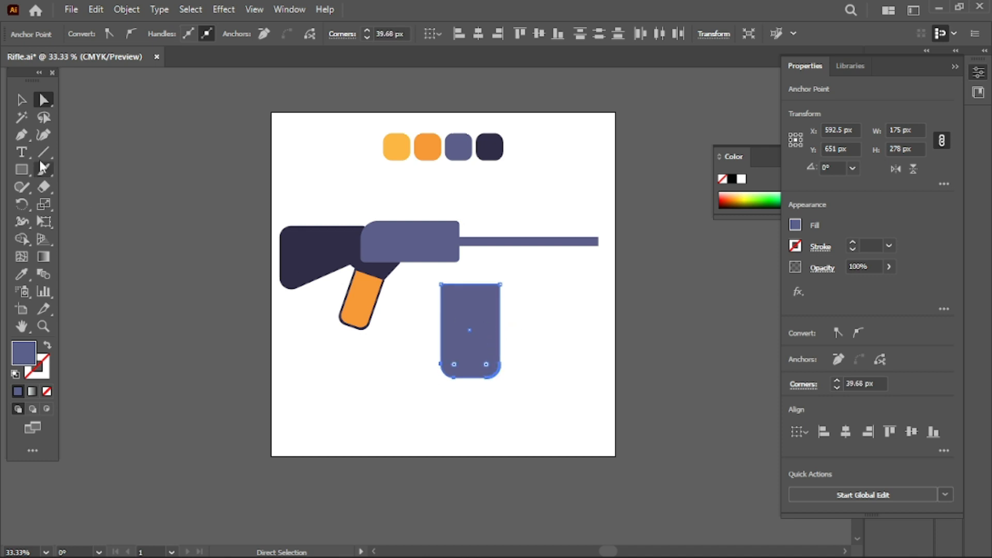
Narrow the new rectangle to 101 px and position it under the front part of the purple body
{"action": "left_click", "coordinate": [21, 101]}
{"action": "left_click_drag", "start_coordinate": [500, 331], "coordinate": [460, 329]}
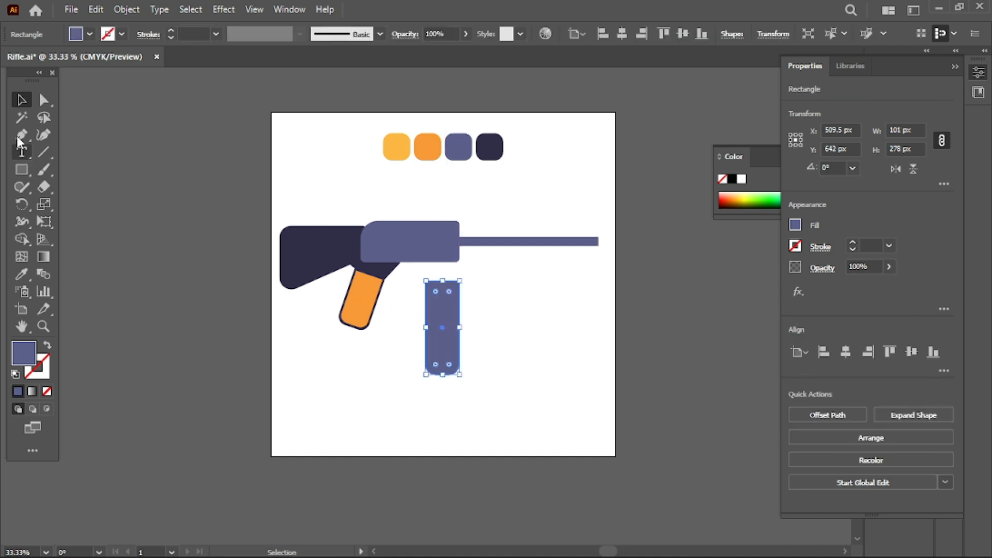
{"action": "left_click", "coordinate": [384, 356]}
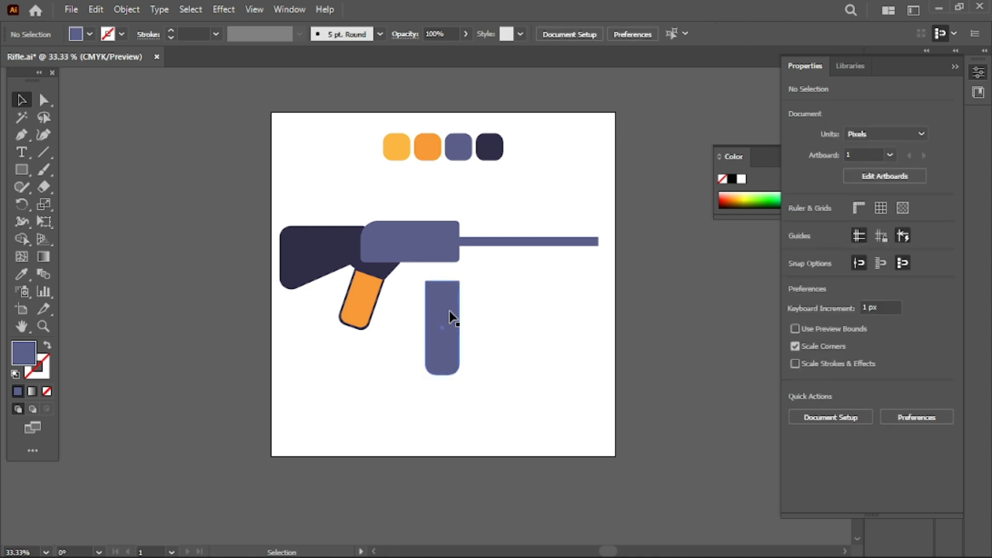
Recolour the new magazine rectangle with the palette's dark navy
{"action": "left_click", "coordinate": [449, 315]}
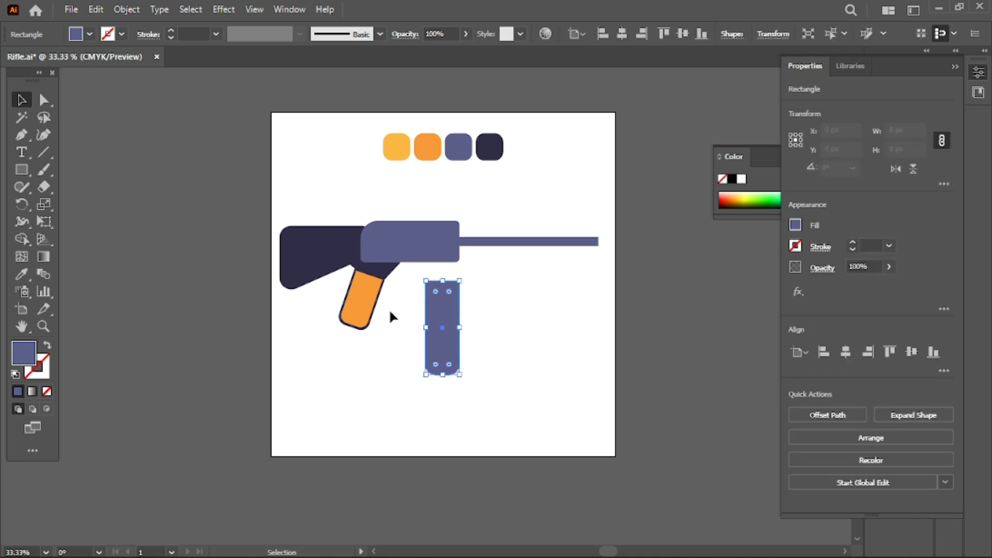
{"action": "left_click", "coordinate": [21, 274]}
{"action": "left_click", "coordinate": [494, 150]}
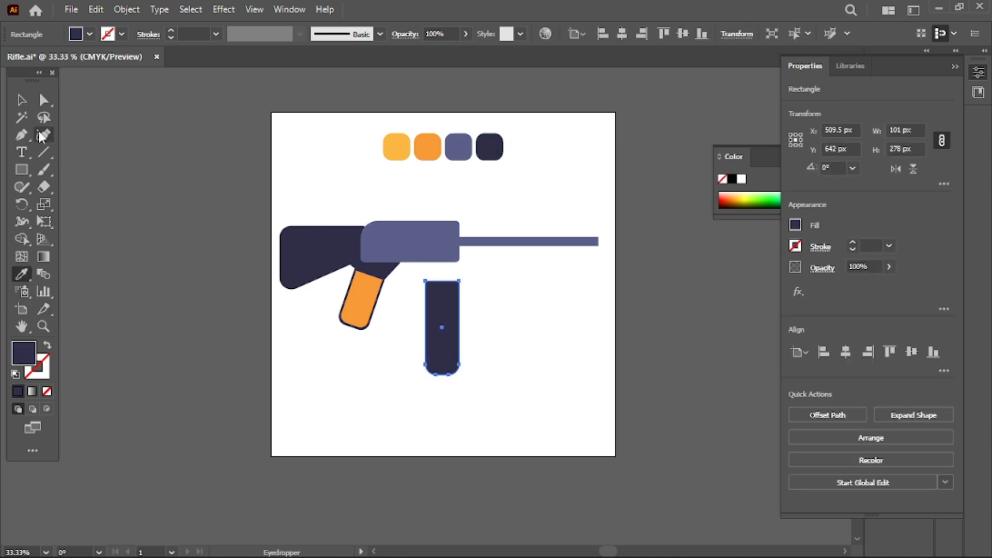
{"action": "key", "text": "v"}
{"action": "left_click", "coordinate": [404, 388]}
Duplicate the navy magazine shape beside itself and shorten the copy from its upper edge to 246 px high
{"action": "left_click", "coordinate": [449, 325]}
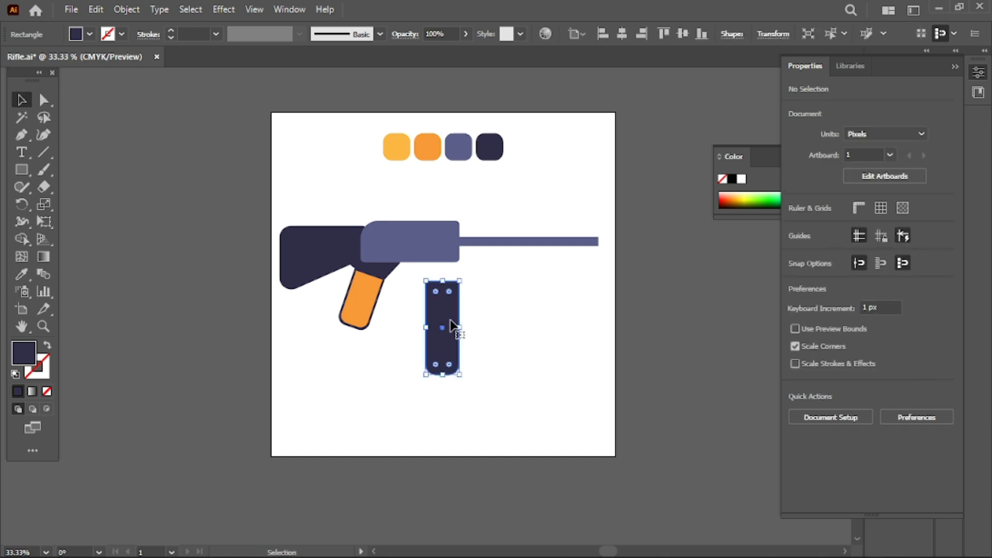
{"action": "left_click_drag", "start_coordinate": [447, 316], "coordinate": [501, 333], "text": "alt"}
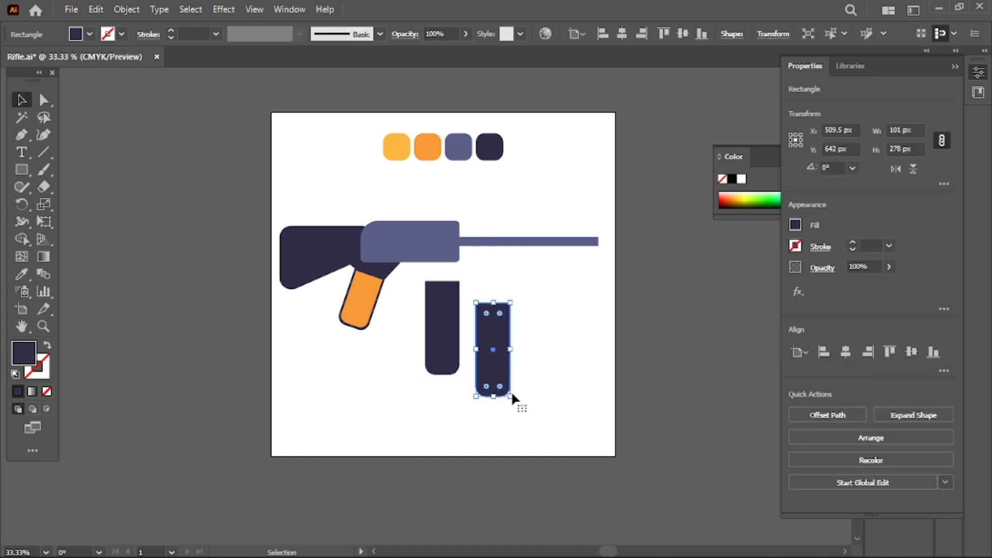
{"action": "left_click", "coordinate": [539, 341]}
{"action": "left_click", "coordinate": [493, 323]}
{"action": "left_click_drag", "start_coordinate": [493, 304], "coordinate": [493, 318]}
{"action": "left_click", "coordinate": [534, 365]}
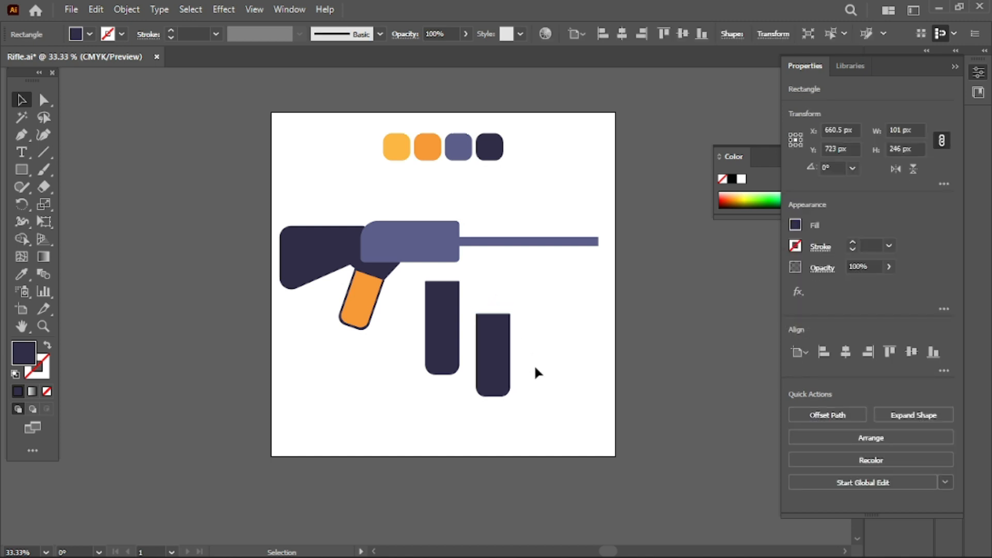
Fill the shorter magazine copy with the orange sampled from the grip
{"action": "left_click", "coordinate": [21, 274]}
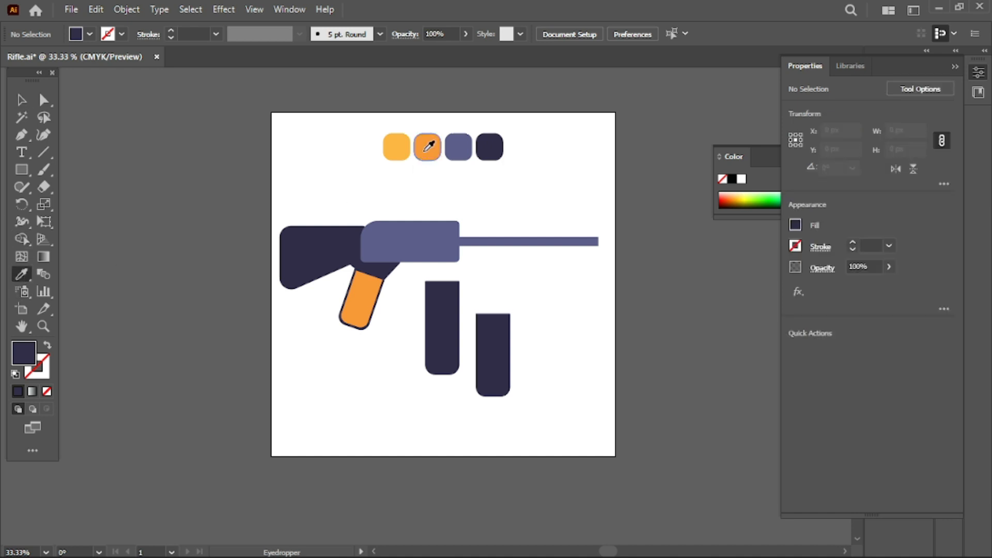
{"action": "left_click", "coordinate": [363, 292]}
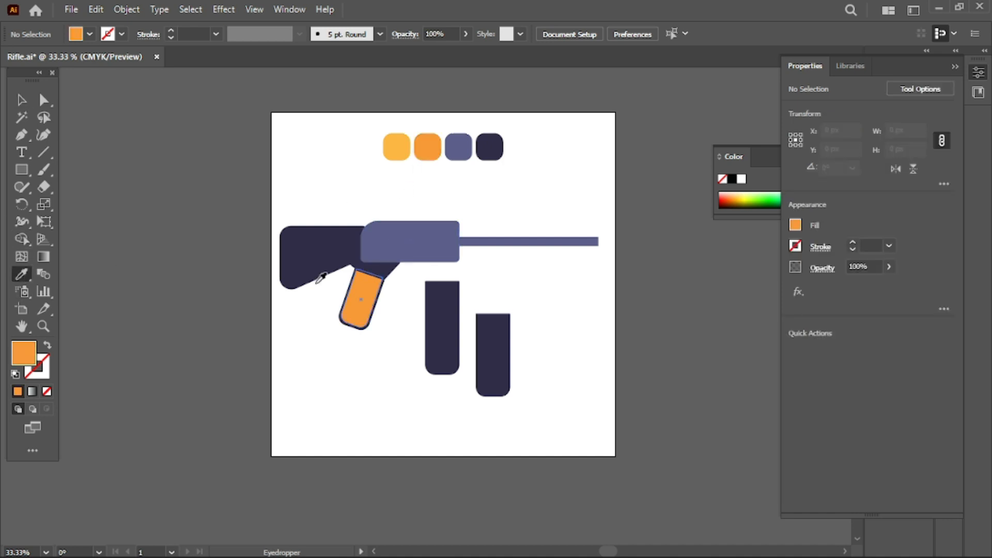
{"action": "left_click", "coordinate": [24, 105]}
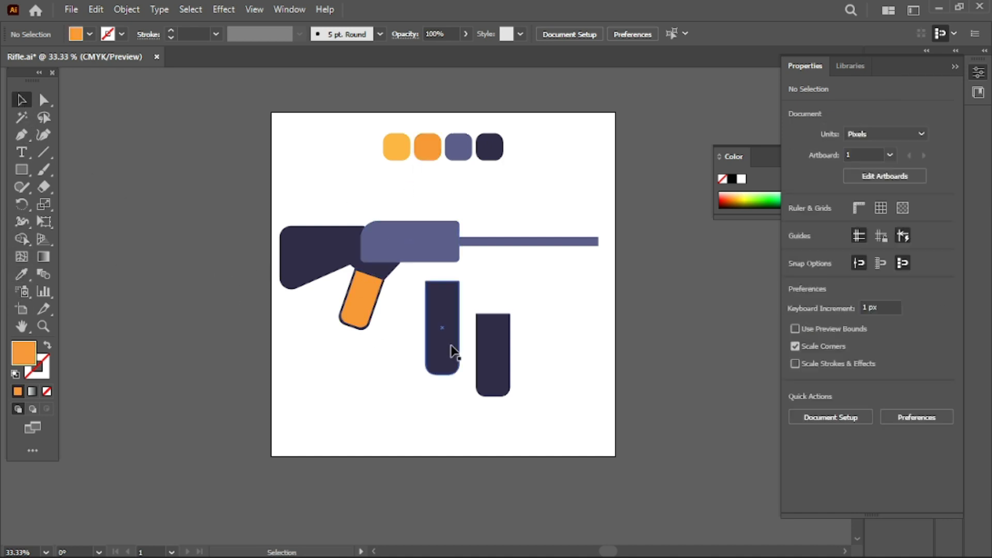
{"action": "left_click", "coordinate": [496, 355]}
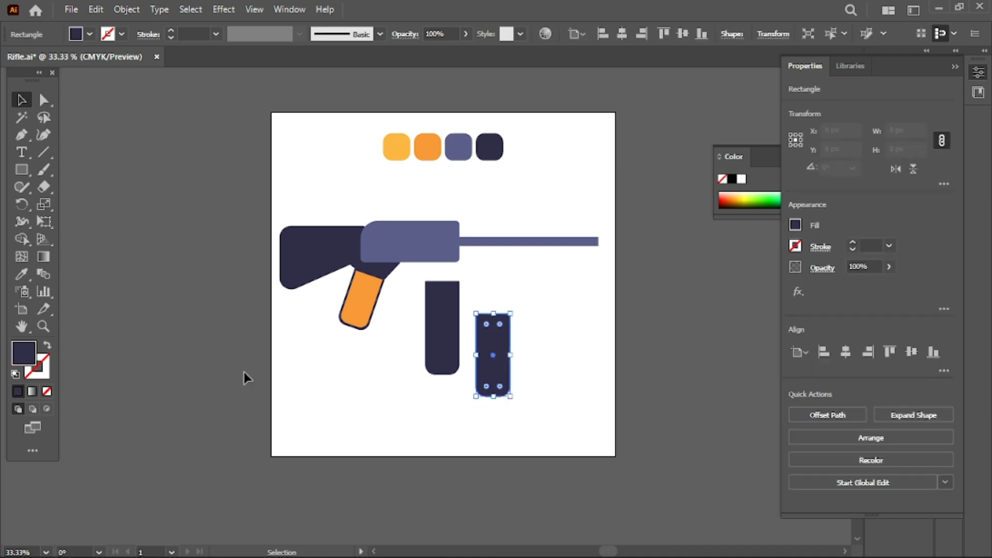
{"action": "left_click", "coordinate": [22, 274]}
{"action": "left_click", "coordinate": [360, 301]}
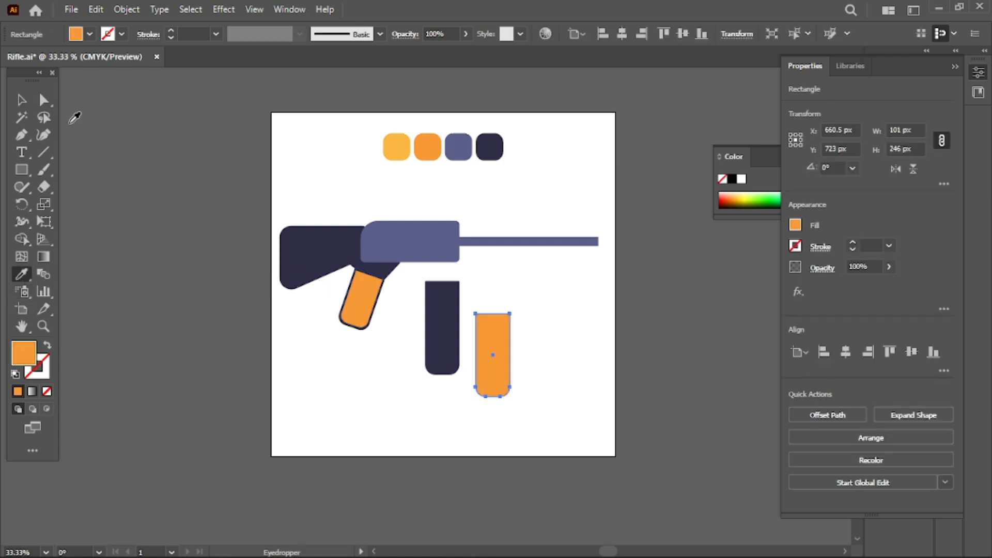
Place the orange copy over the navy magazine shape and scale it to 81 × 234 px so it fits inside
{"action": "left_click", "coordinate": [22, 101]}
{"action": "left_click_drag", "start_coordinate": [489, 346], "coordinate": [441, 325]}
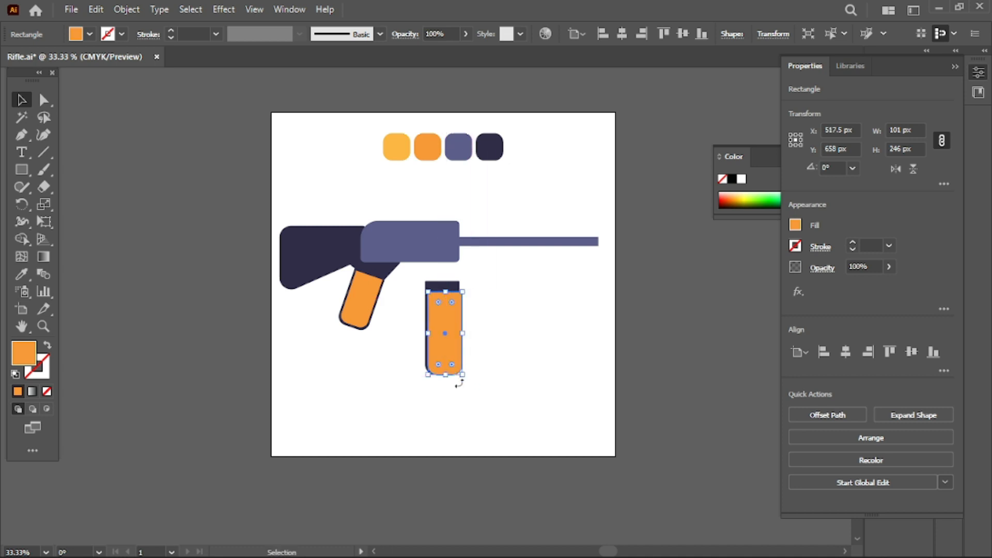
{"action": "left_click_drag", "start_coordinate": [461, 375], "coordinate": [454, 368]}
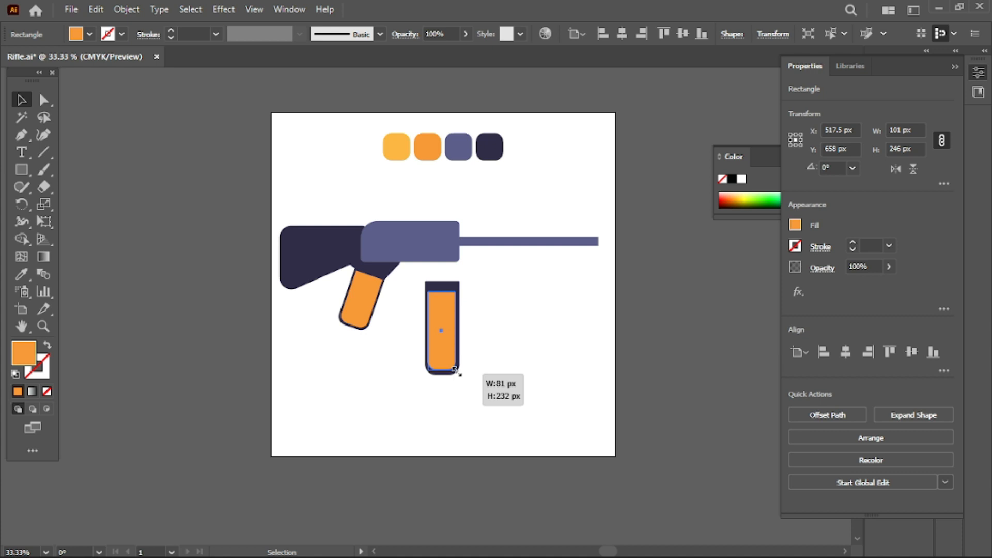
{"action": "left_click_drag", "start_coordinate": [455, 368], "coordinate": [455, 370]}
{"action": "left_click", "coordinate": [485, 401]}
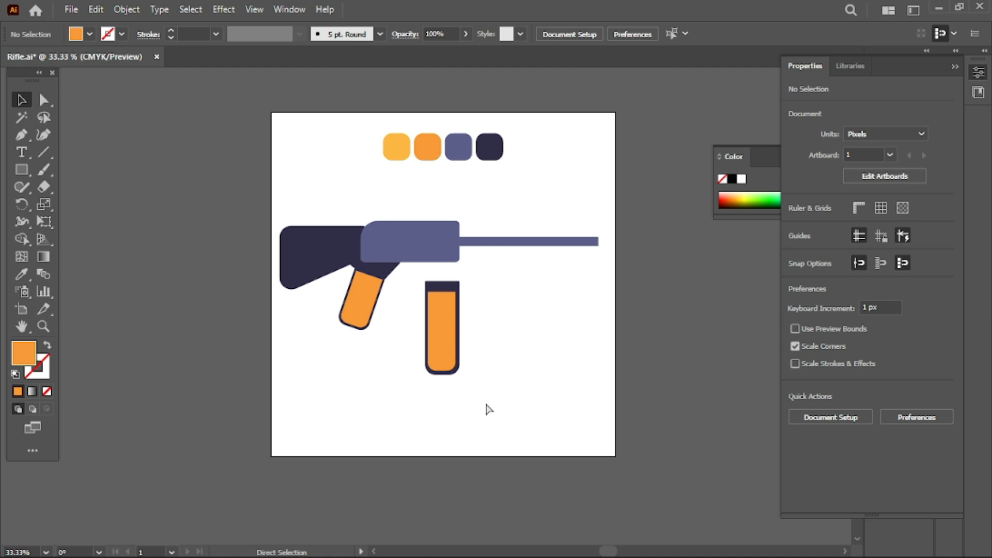
Recolour the inner magazine piece with the palette's purple
{"action": "left_click", "coordinate": [450, 341]}
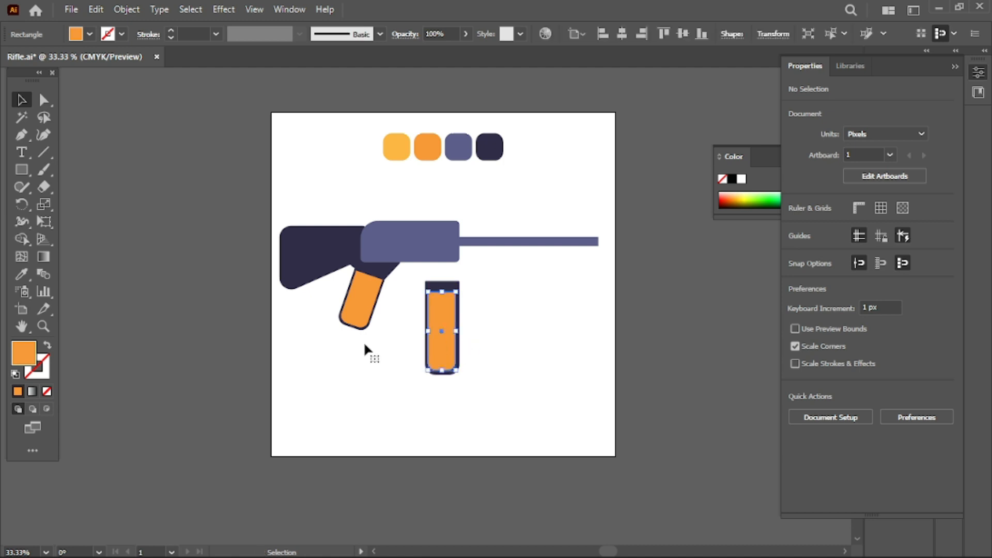
{"action": "left_click", "coordinate": [22, 274]}
{"action": "left_click", "coordinate": [457, 149]}
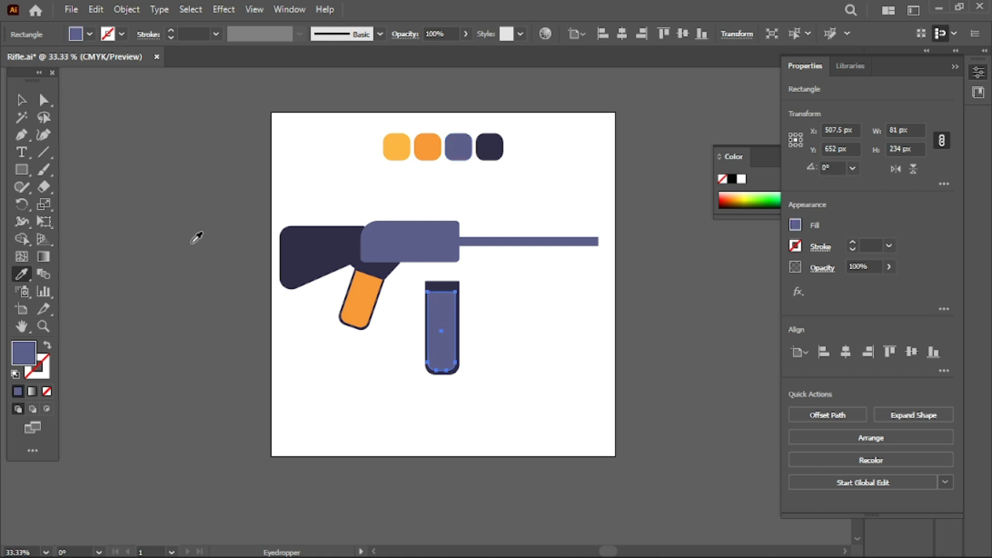
{"action": "left_click", "coordinate": [22, 100]}
{"action": "left_click", "coordinate": [509, 302]}
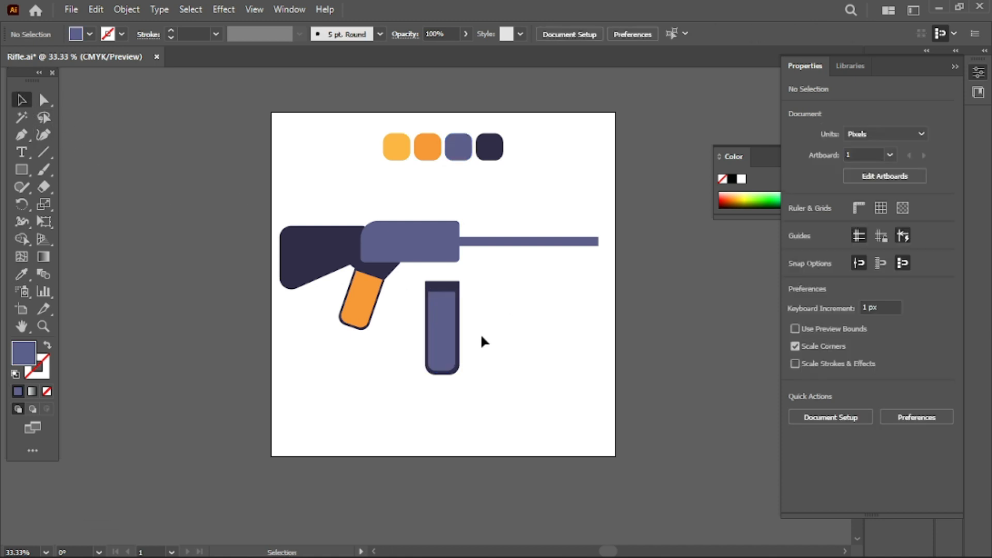
Widen the purple magazine piece to the navy shape's full width and extend its lower edge to cover the navy end
{"action": "left_click", "coordinate": [434, 335]}
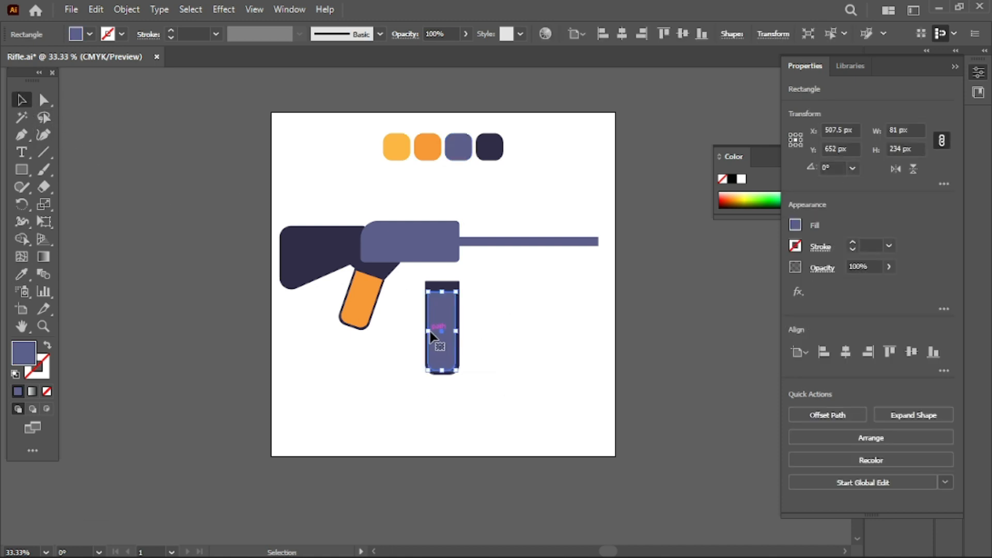
{"action": "left_click_drag", "start_coordinate": [427, 329], "coordinate": [459, 332]}
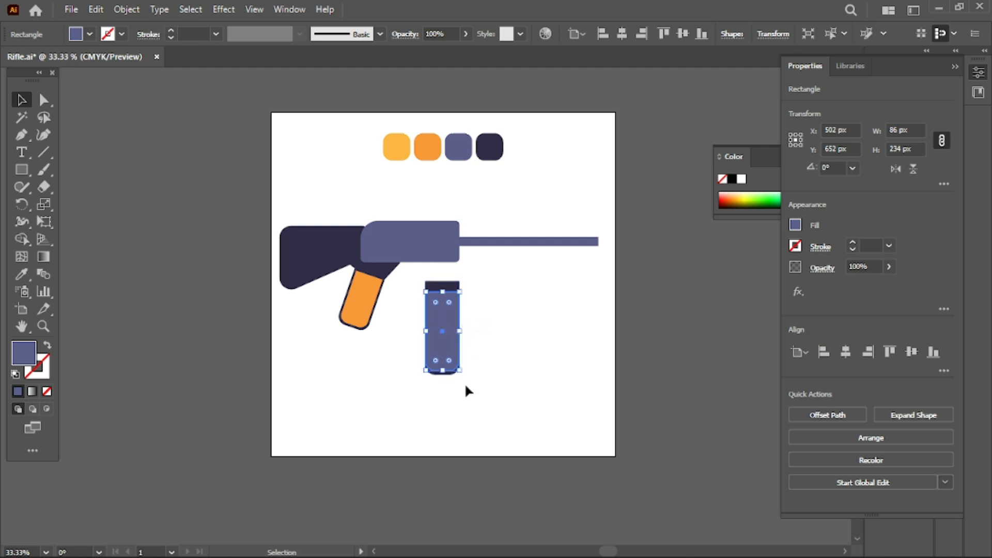
{"action": "left_click", "coordinate": [462, 404]}
{"action": "left_click", "coordinate": [444, 352]}
{"action": "left_click_drag", "start_coordinate": [443, 372], "coordinate": [482, 390]}
{"action": "left_click", "coordinate": [460, 406]}
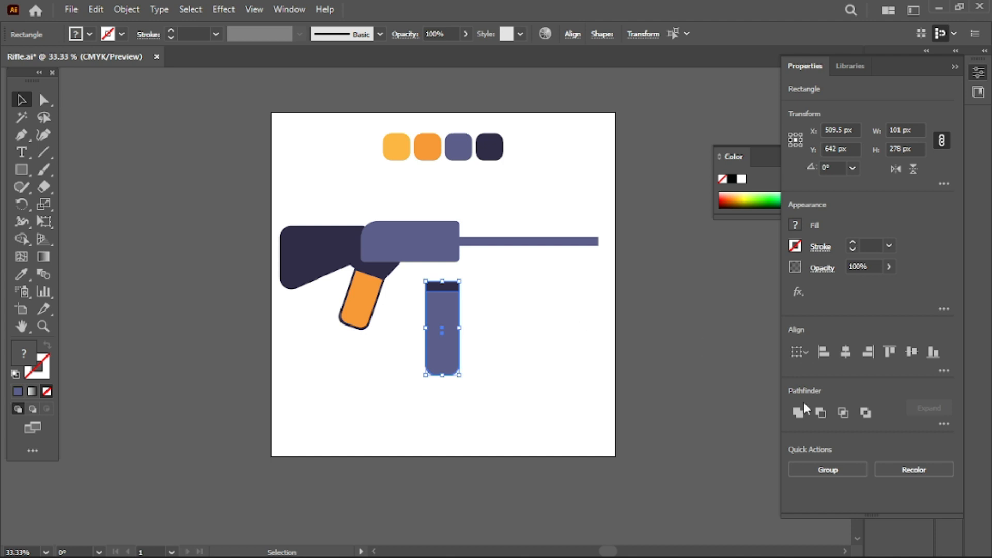
Lower the upper edge of the purple magazine piece to leave a taller navy band above it
{"action": "left_click", "coordinate": [564, 386]}
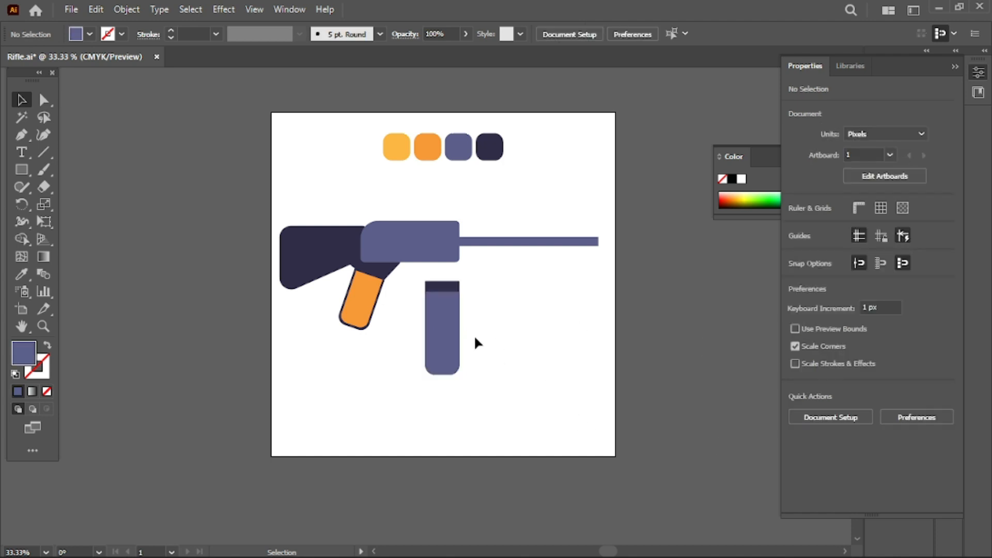
{"action": "left_click", "coordinate": [442, 330]}
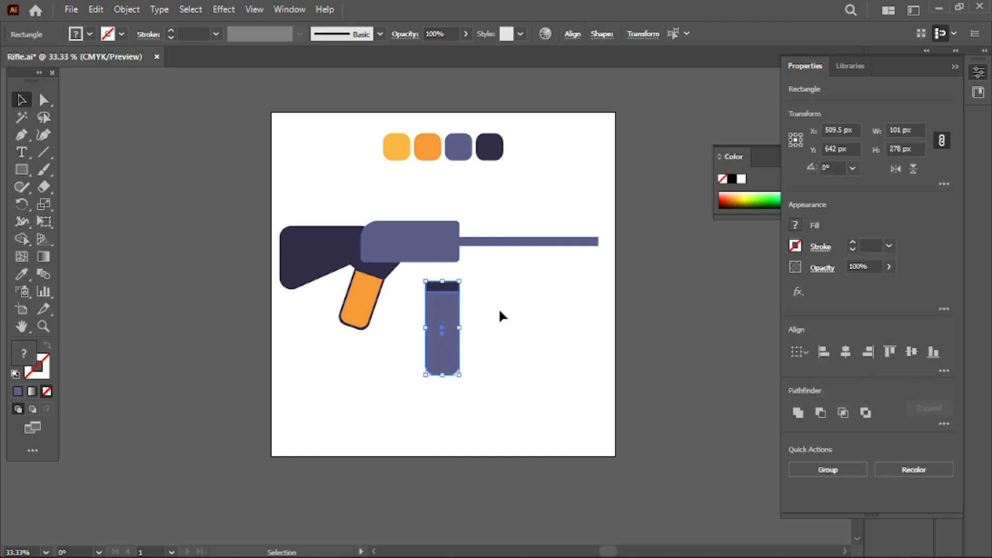
{"action": "left_click", "coordinate": [498, 308]}
{"action": "left_click", "coordinate": [445, 310]}
{"action": "left_click_drag", "start_coordinate": [443, 282], "coordinate": [460, 378]}
{"action": "left_click", "coordinate": [480, 318]}
Group the navy and purple magazine pieces and move the group up closer to the body
{"action": "right_click", "coordinate": [442, 313]}
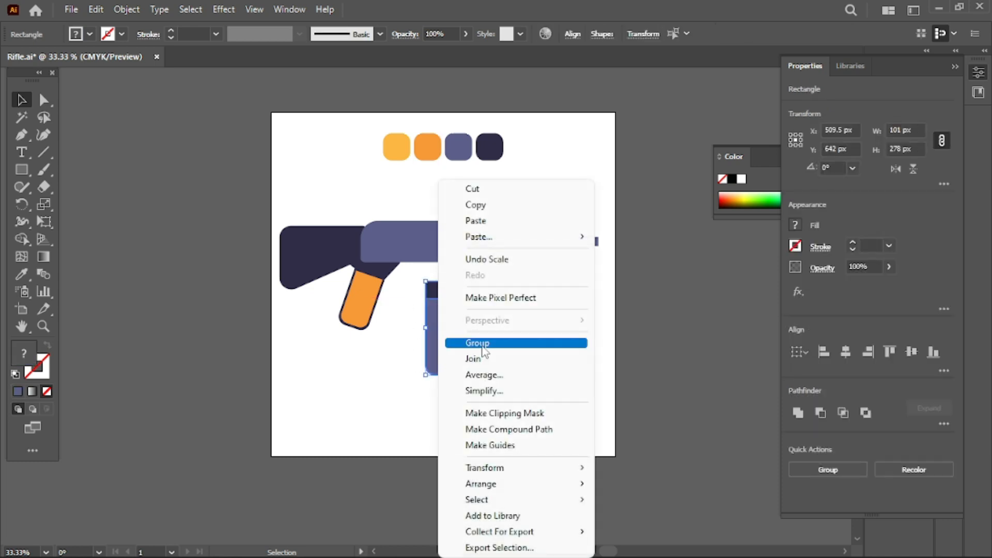
{"action": "left_click", "coordinate": [482, 348]}
{"action": "left_click_drag", "start_coordinate": [448, 338], "coordinate": [448, 297]}
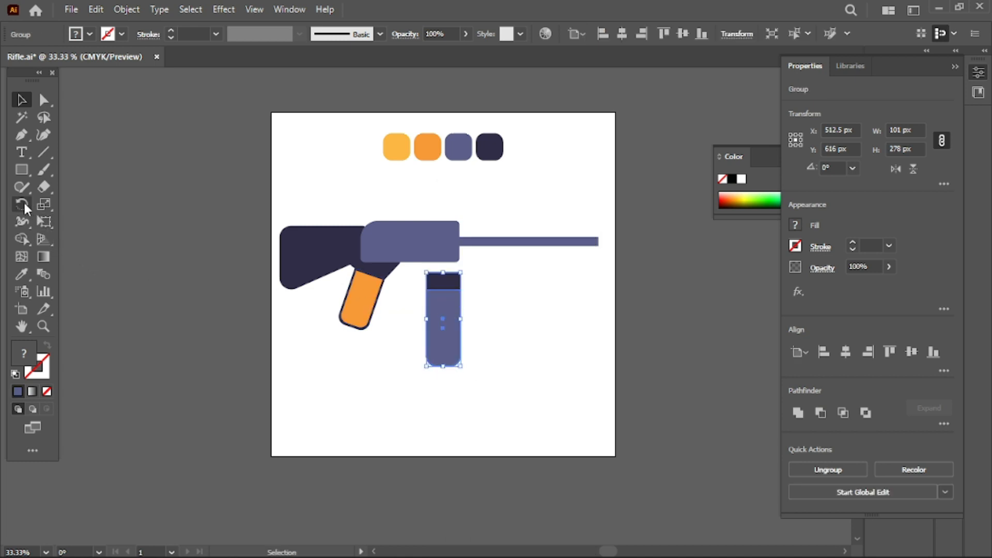
Rotate the magazine group about 20° so its lower end slants forward, and move it up to overlap the body
{"action": "left_click", "coordinate": [24, 205]}
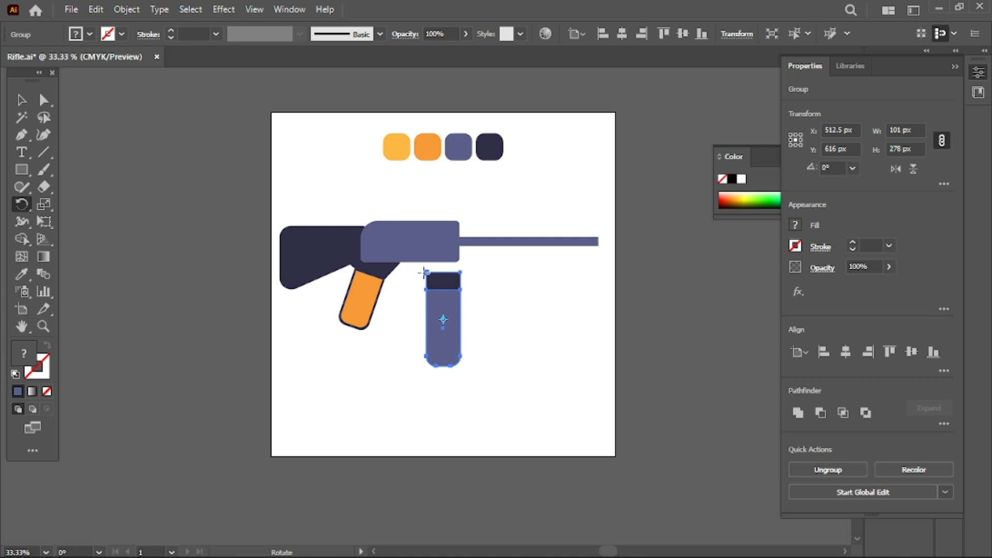
{"action": "left_click_drag", "start_coordinate": [425, 273], "coordinate": [441, 288]}
{"action": "left_click", "coordinate": [20, 106]}
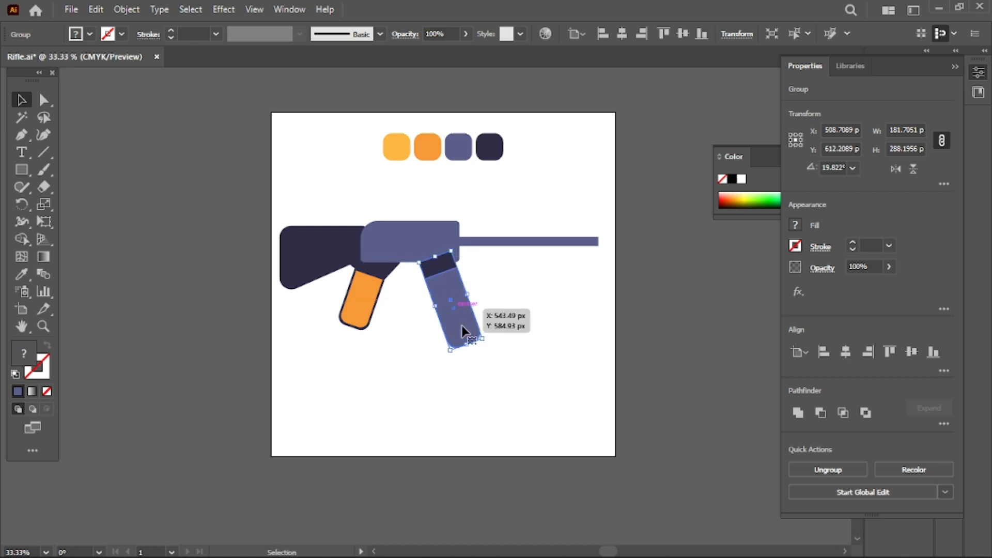
Ungroup the angled magazine's navy and purple pieces
{"action": "left_click", "coordinate": [488, 400]}
{"action": "right_click", "coordinate": [455, 306]}
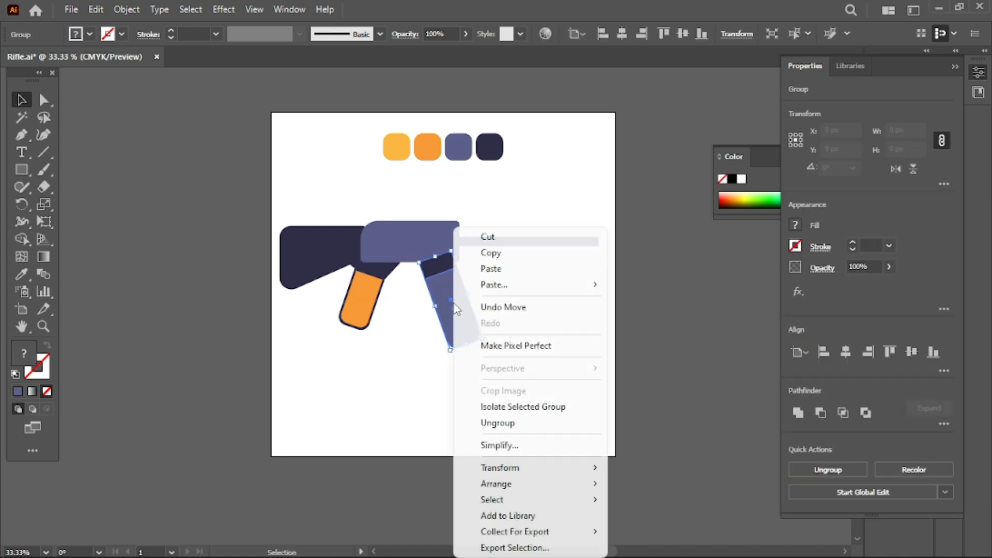
{"action": "left_click", "coordinate": [498, 423]}
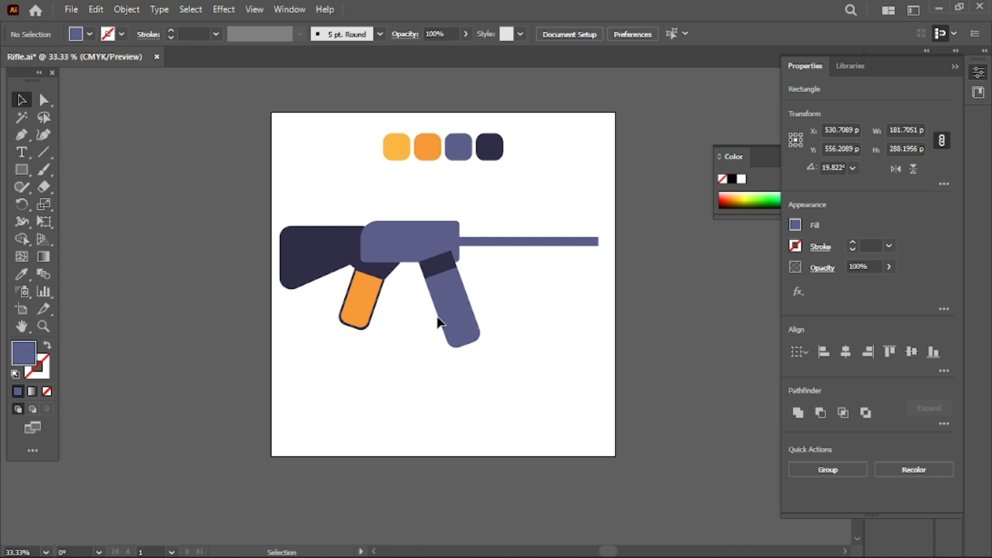
Stretch the magazine's navy piece so its upper end reaches further up over the body
{"action": "left_click", "coordinate": [450, 283]}
{"action": "mouse_move", "coordinate": [440, 272]}
{"action": "left_mouse_down"}
{"action": "mouse_move", "coordinate": [452, 280]}
{"action": "mouse_move", "coordinate": [432, 257]}
{"action": "left_mouse_up"}
{"action": "left_click", "coordinate": [436, 270]}
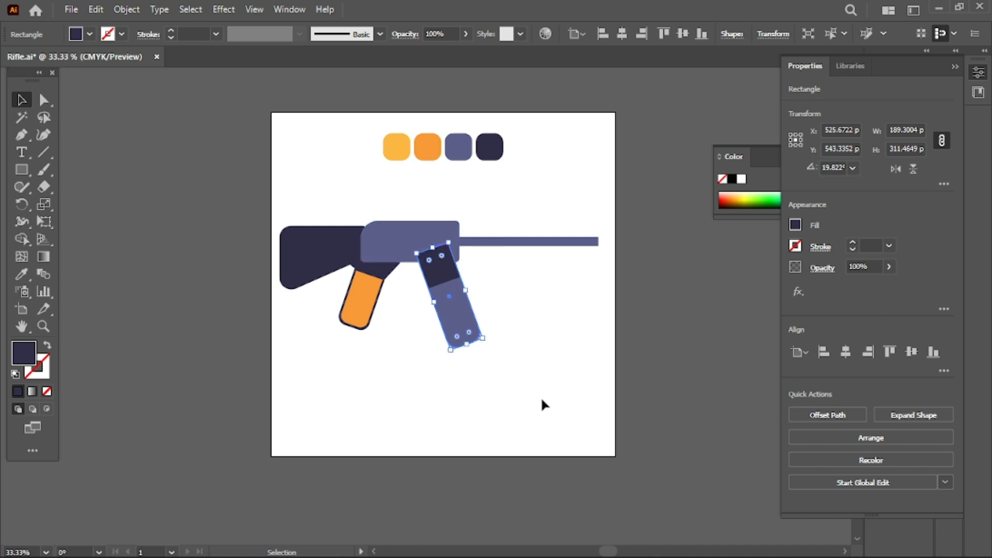
{"action": "left_click", "coordinate": [541, 396]}
{"action": "left_click", "coordinate": [438, 270]}
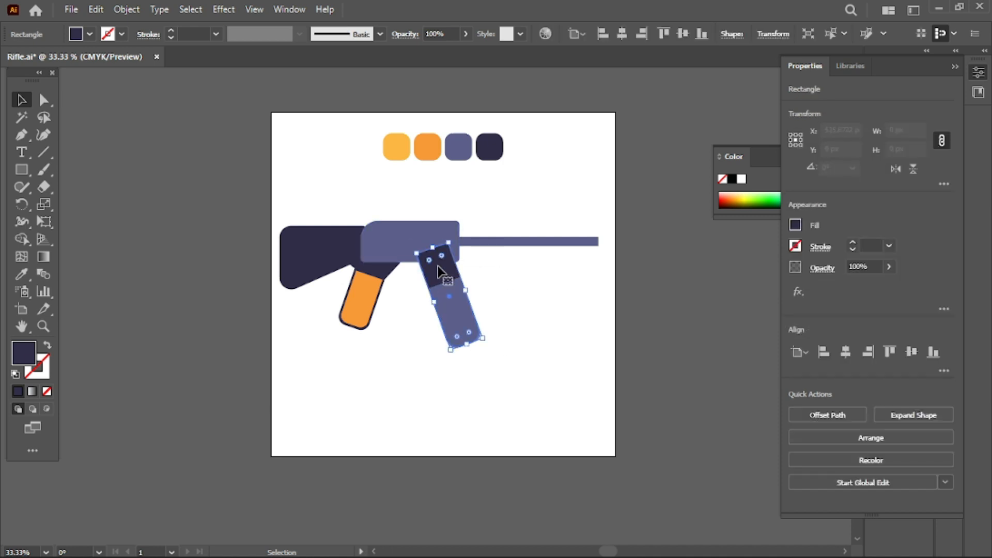
{"action": "right_click", "coordinate": [437, 272]}
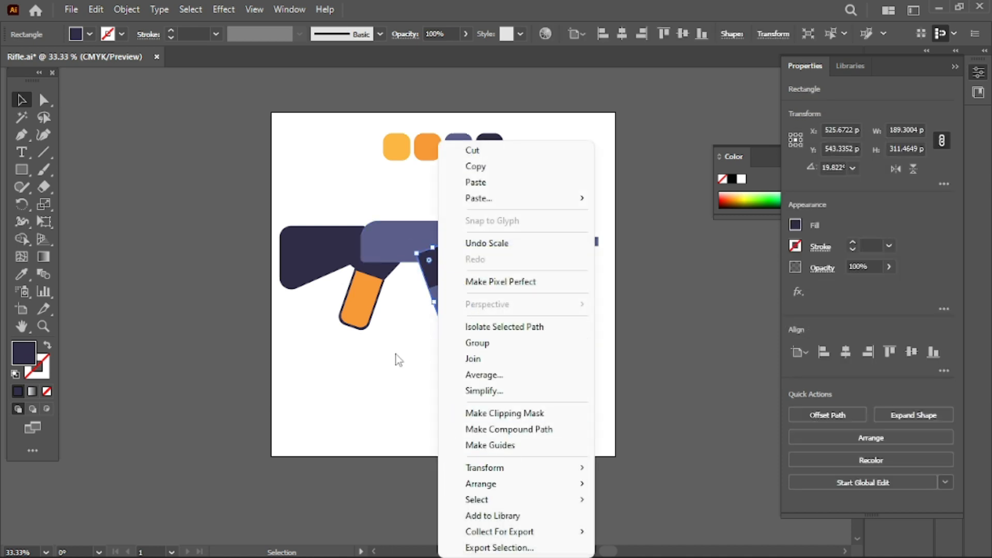
{"action": "left_click", "coordinate": [488, 321]}
{"action": "left_click_drag", "start_coordinate": [442, 295], "coordinate": [436, 298]}
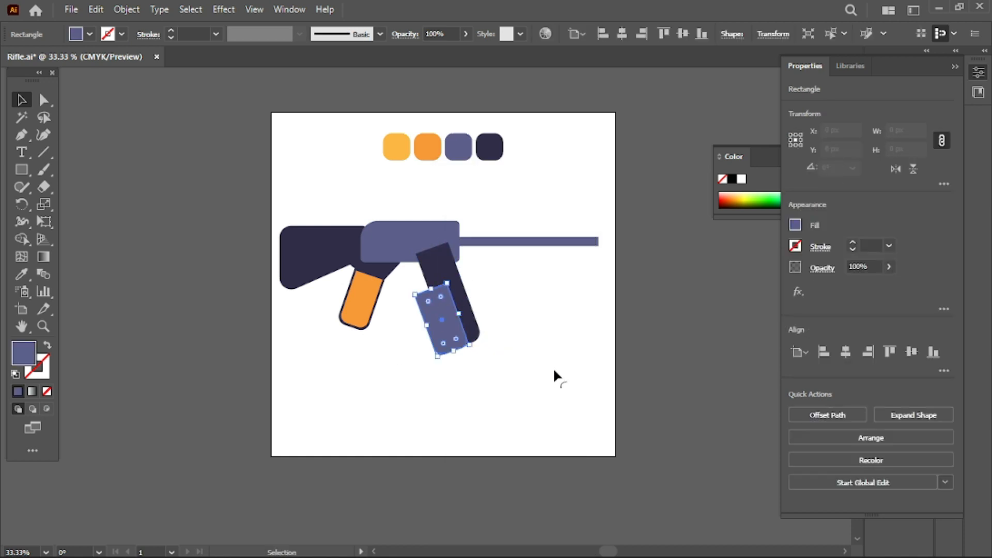
{"action": "key", "text": "ctrl+z"}
{"action": "key", "text": "ctrl+z"}
Group the magazine's navy and purple pieces and send the group backward so it sits behind the body
{"action": "left_click_drag", "start_coordinate": [518, 355], "coordinate": [421, 279]}
{"action": "right_click", "coordinate": [434, 286]}
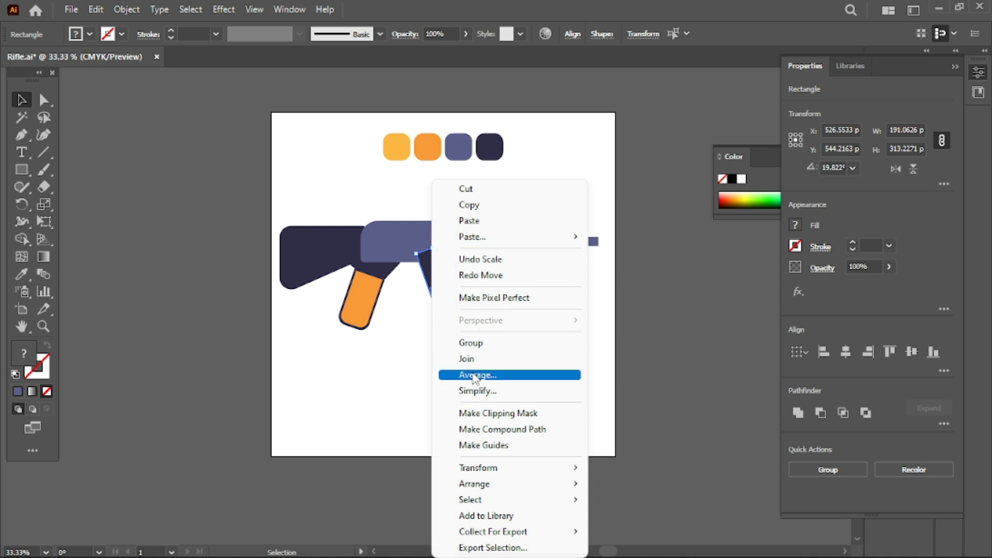
{"action": "left_click", "coordinate": [476, 343]}
{"action": "right_click", "coordinate": [443, 282]}
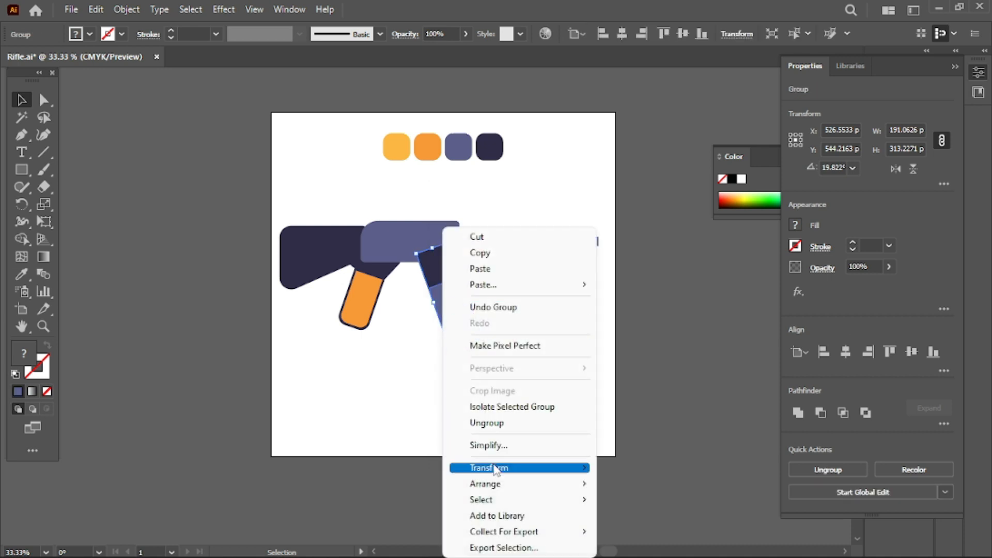
{"action": "mouse_move", "coordinate": [496, 485]}
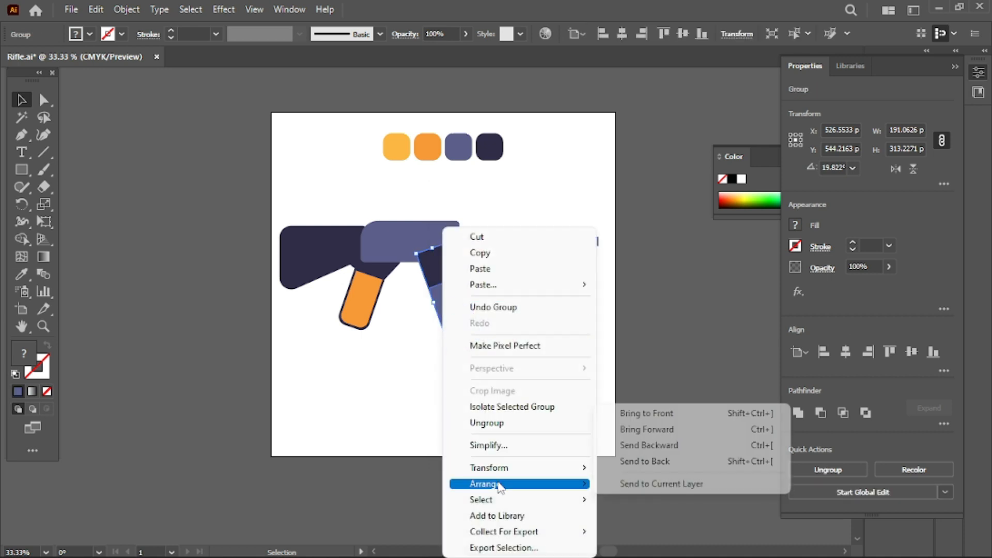
{"action": "left_click", "coordinate": [649, 446]}
{"action": "left_click", "coordinate": [529, 388]}
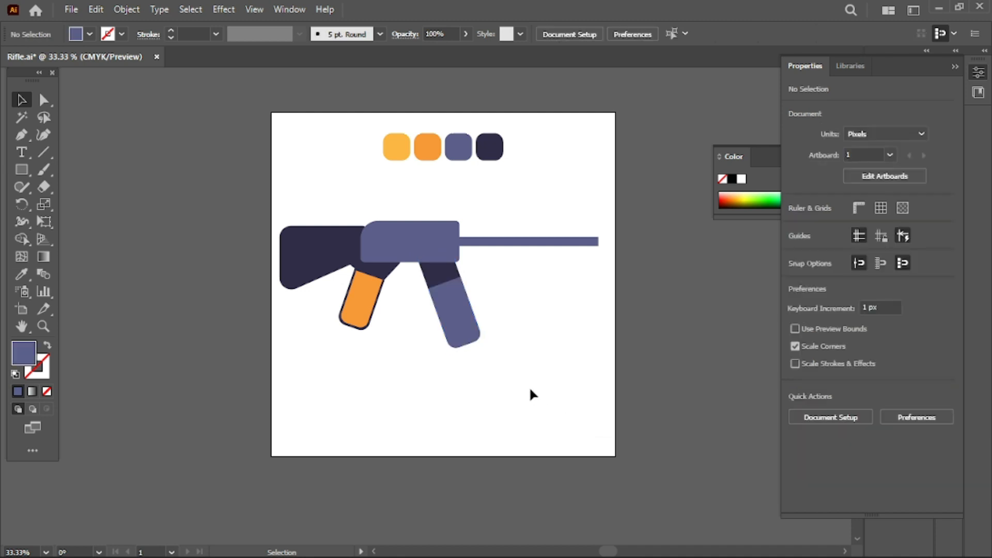
Nudge the magazine group slightly up and to the left so more of its navy band tucks behind the body
{"action": "left_click", "coordinate": [467, 316]}
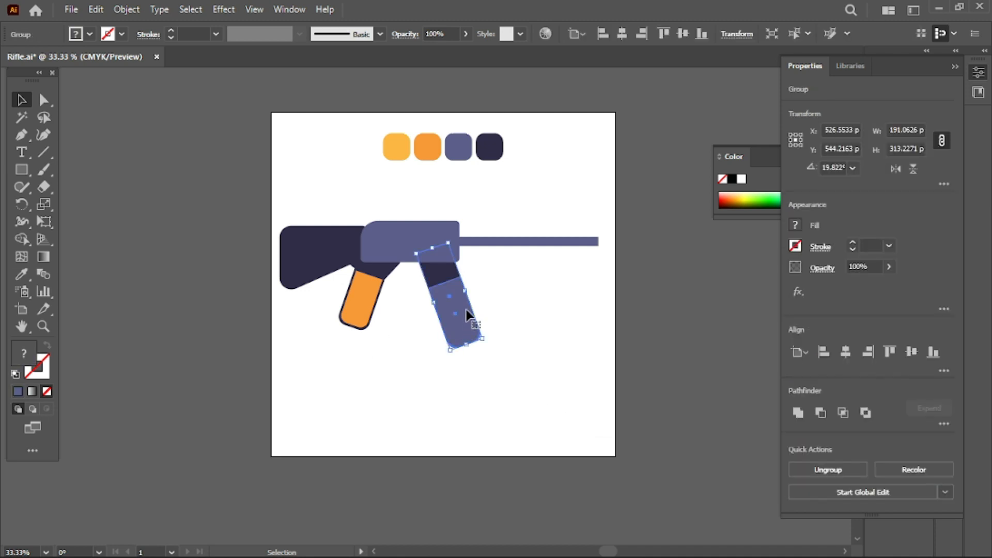
{"action": "key", "text": "shift+Up"}
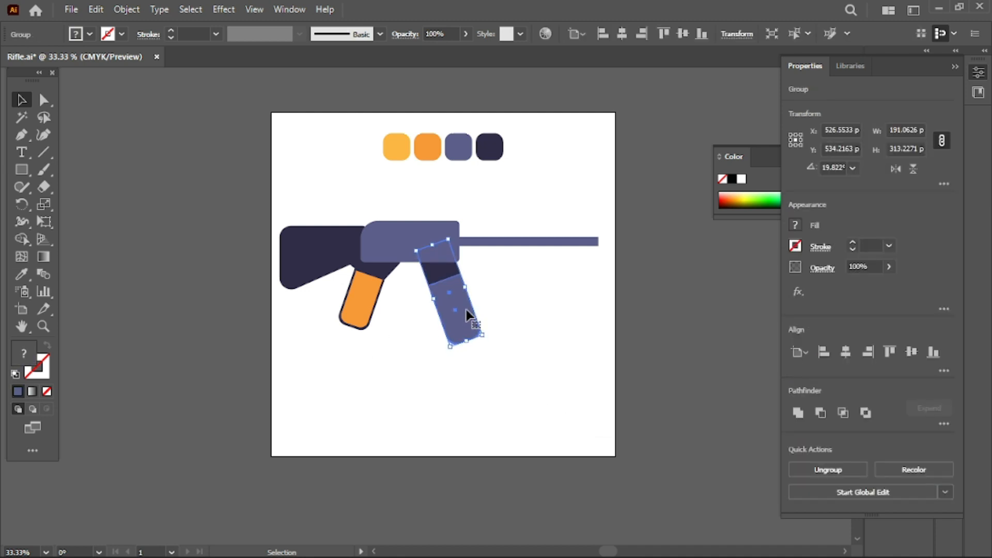
{"action": "key", "text": "Left"}
{"action": "key", "text": "Left"}
{"action": "key", "text": "Left"}
{"action": "key", "text": "shift+Up"}
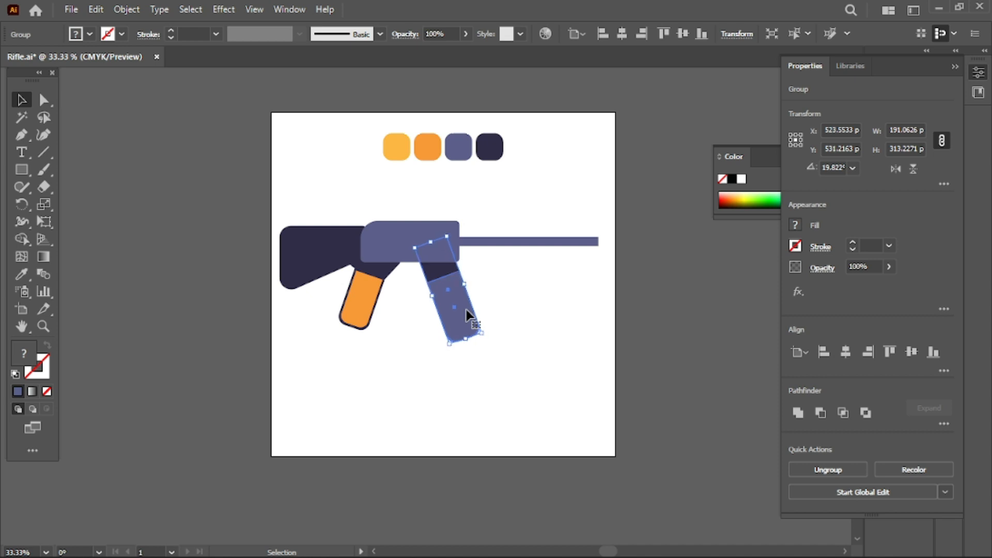
{"action": "left_click", "coordinate": [404, 342]}
{"action": "key", "text": "shift+x"}
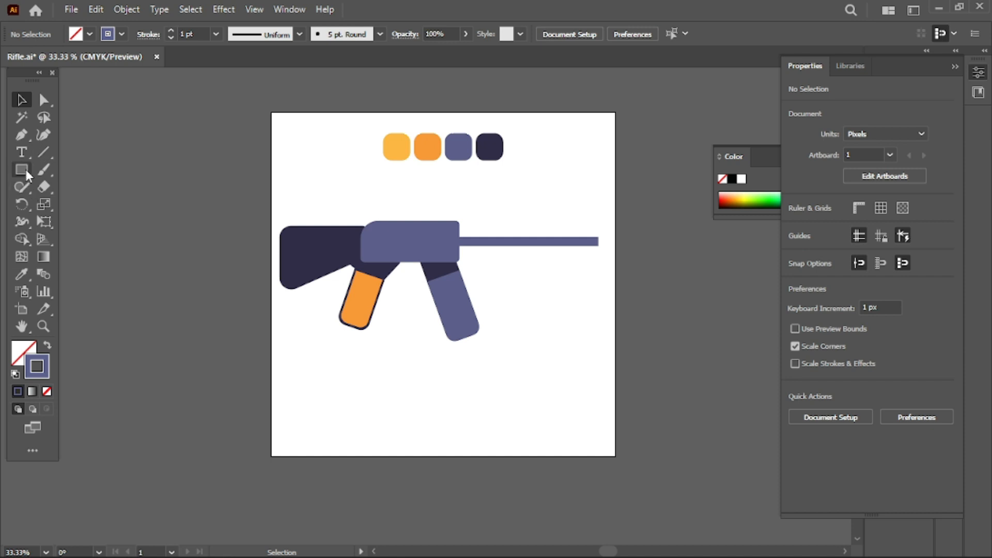
{"action": "left_click_drag", "start_coordinate": [25, 169], "coordinate": [67, 168]}
{"action": "left_click", "coordinate": [496, 328]}
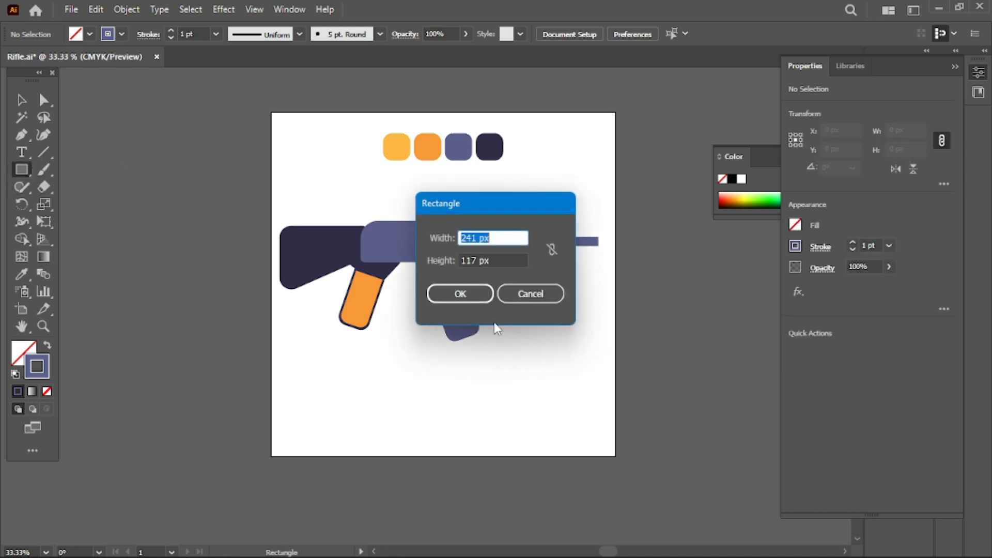
{"action": "left_click", "coordinate": [490, 294]}
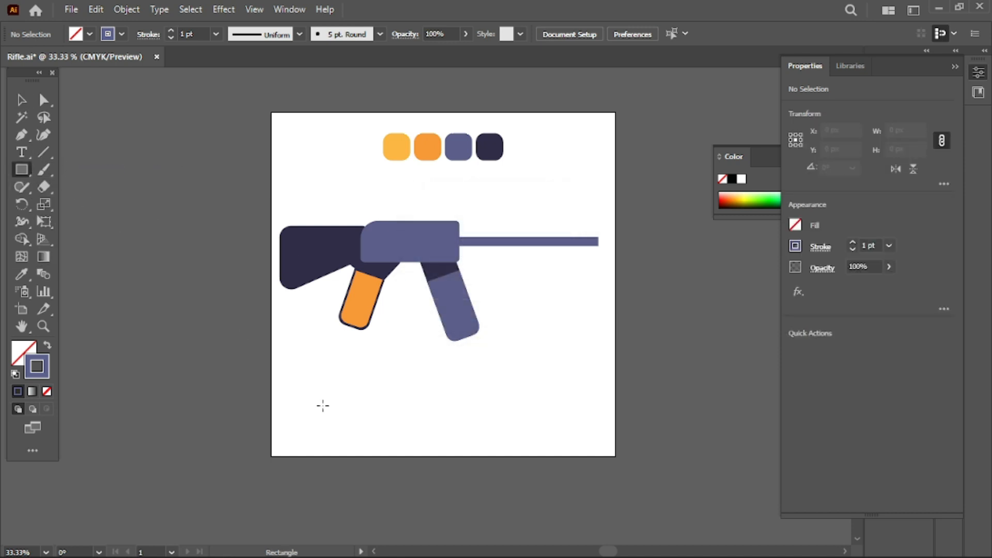
{"action": "key", "text": "v"}
Draw a rectangle about 377 × 143 px below the rifle and fill it with the palette's darker orange
{"action": "left_click", "coordinate": [23, 171]}
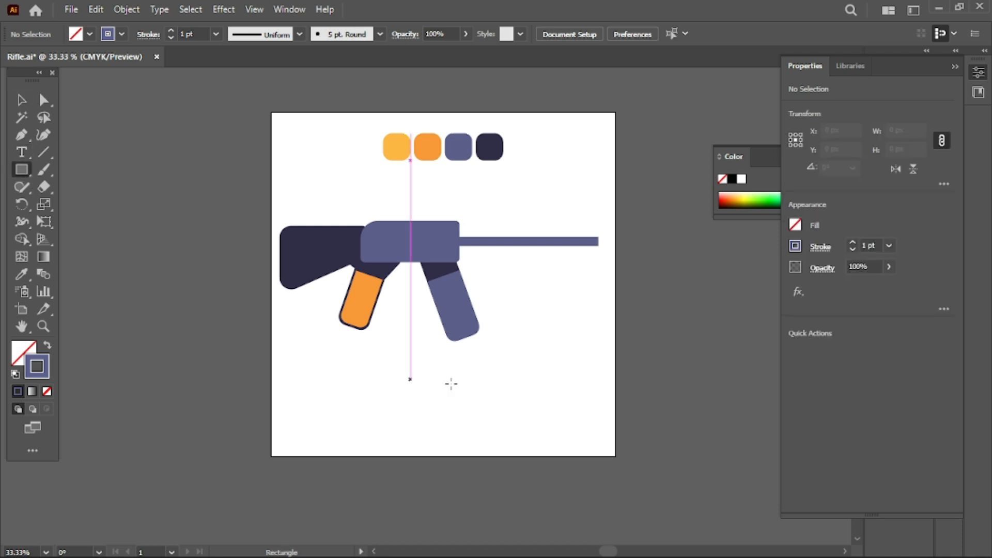
{"action": "left_click_drag", "start_coordinate": [411, 379], "coordinate": [537, 426]}
{"action": "left_click", "coordinate": [26, 351]}
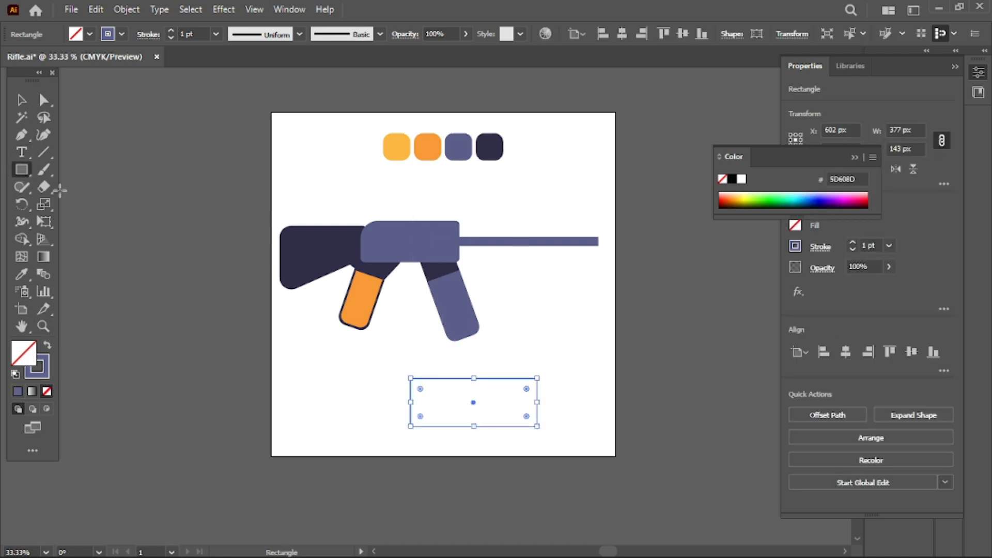
{"action": "left_click", "coordinate": [21, 273]}
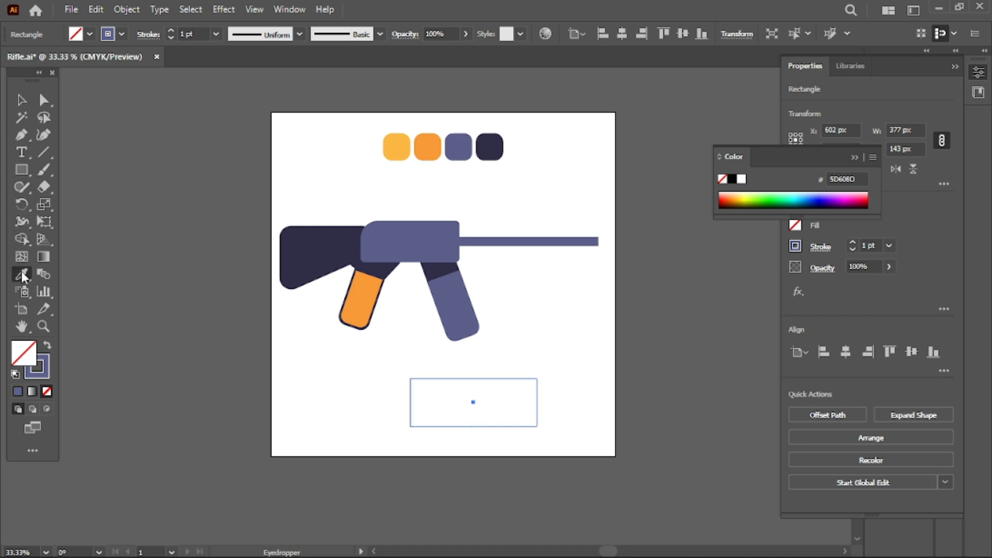
{"action": "left_click", "coordinate": [419, 149]}
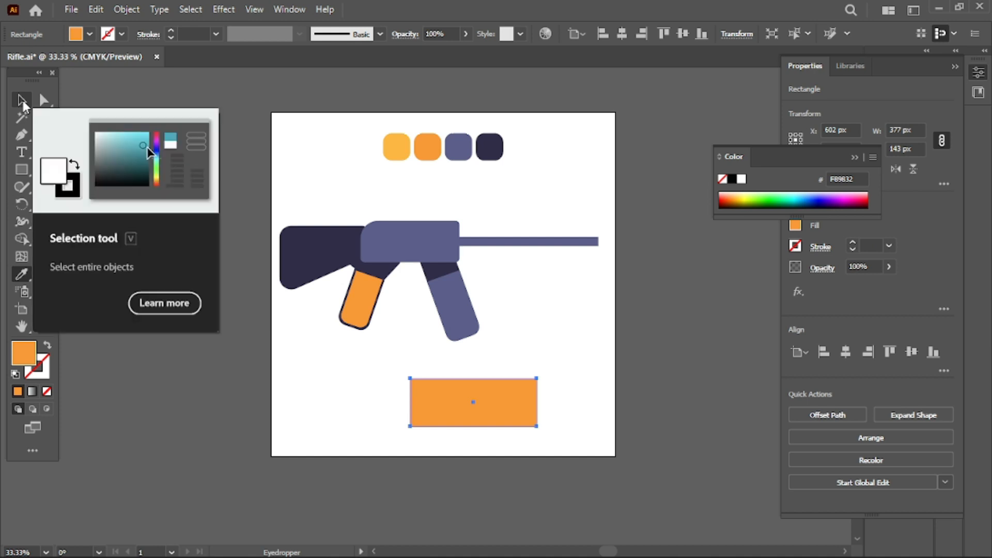
Try to taper the orange rectangle by lowering its upper-right corner and slightly raising its lower-right corner
{"action": "left_click", "coordinate": [22, 100]}
{"action": "left_click", "coordinate": [44, 100]}
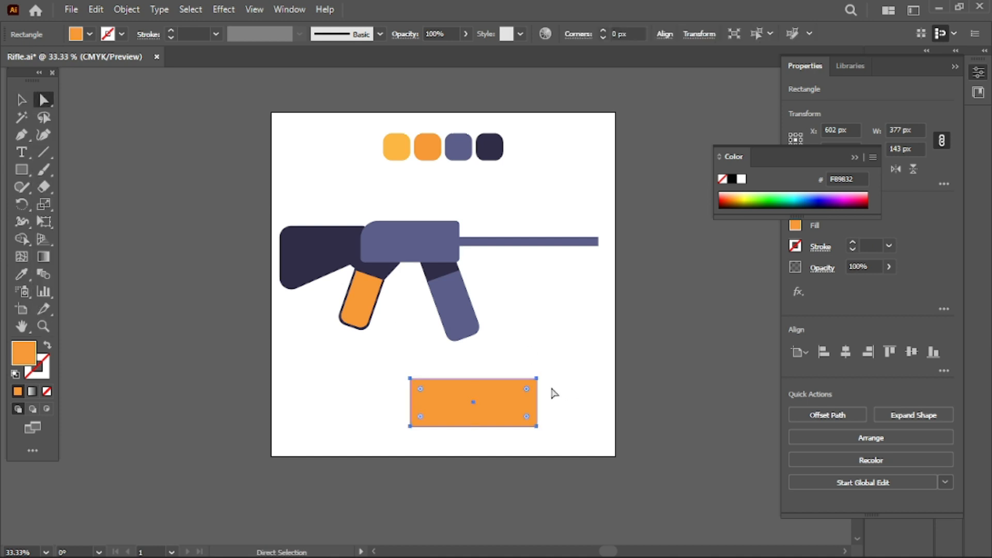
{"action": "left_click_drag", "start_coordinate": [421, 389], "coordinate": [412, 381]}
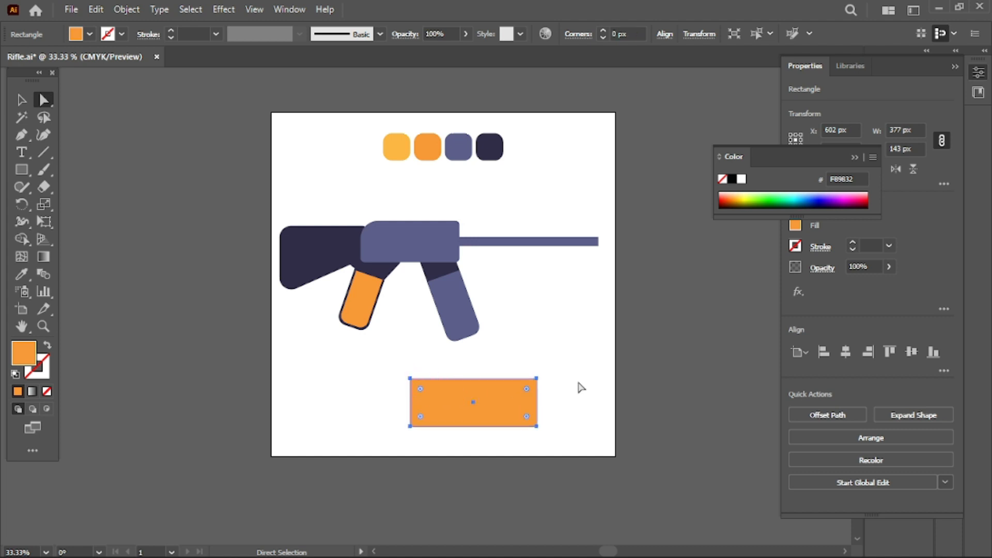
{"action": "left_click", "coordinate": [540, 373]}
{"action": "left_click", "coordinate": [536, 380]}
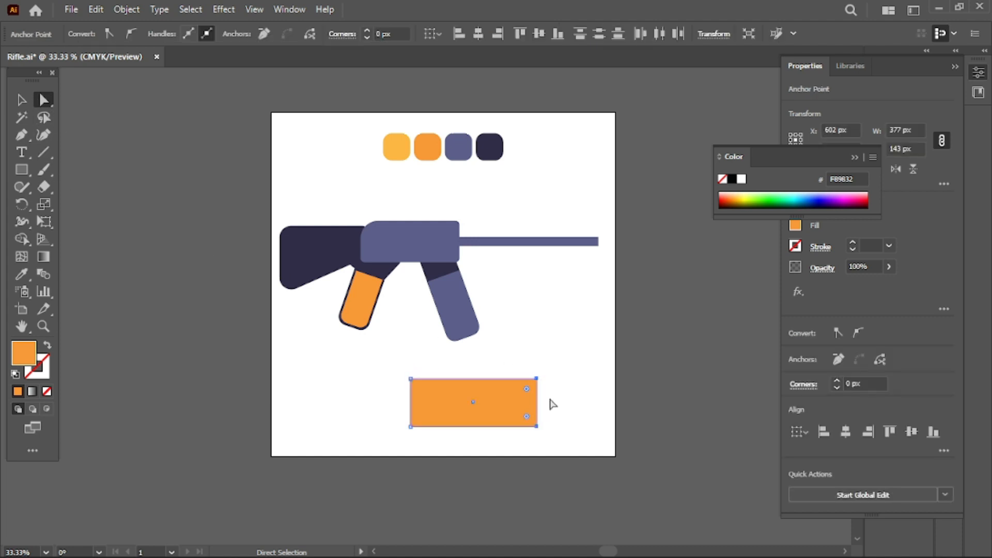
{"action": "left_click", "coordinate": [546, 399]}
{"action": "left_click", "coordinate": [537, 379]}
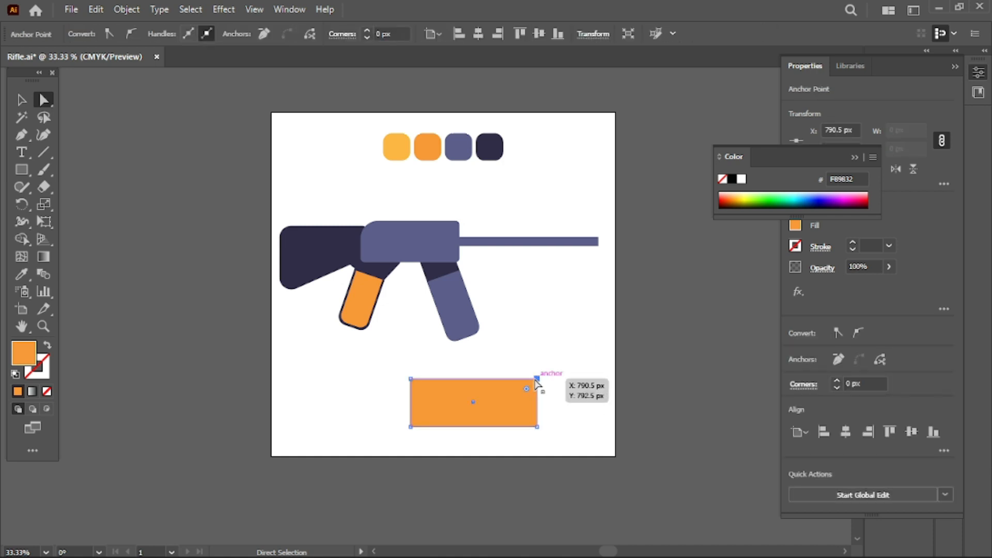
{"action": "left_click_drag", "start_coordinate": [536, 381], "coordinate": [538, 392]}
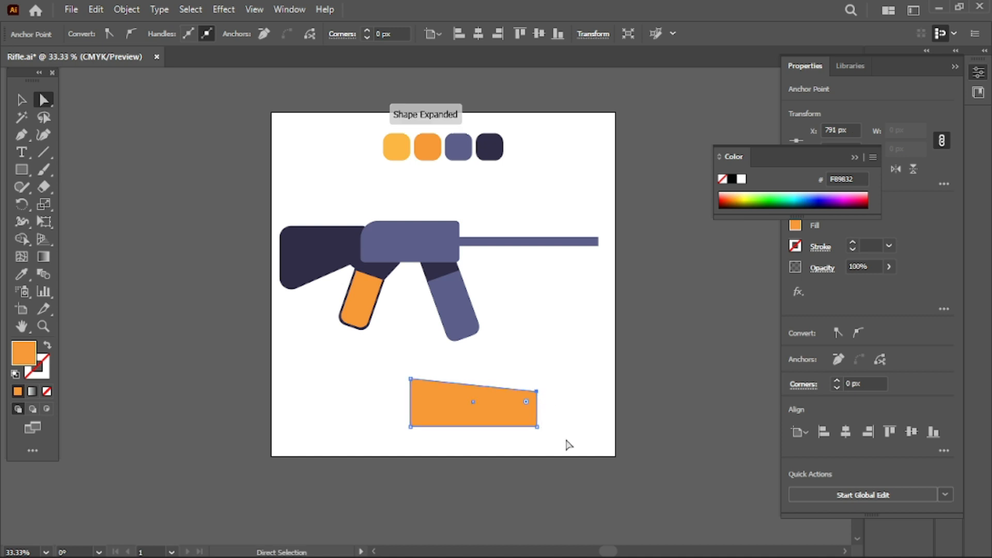
{"action": "left_click", "coordinate": [539, 431]}
{"action": "left_click", "coordinate": [538, 427]}
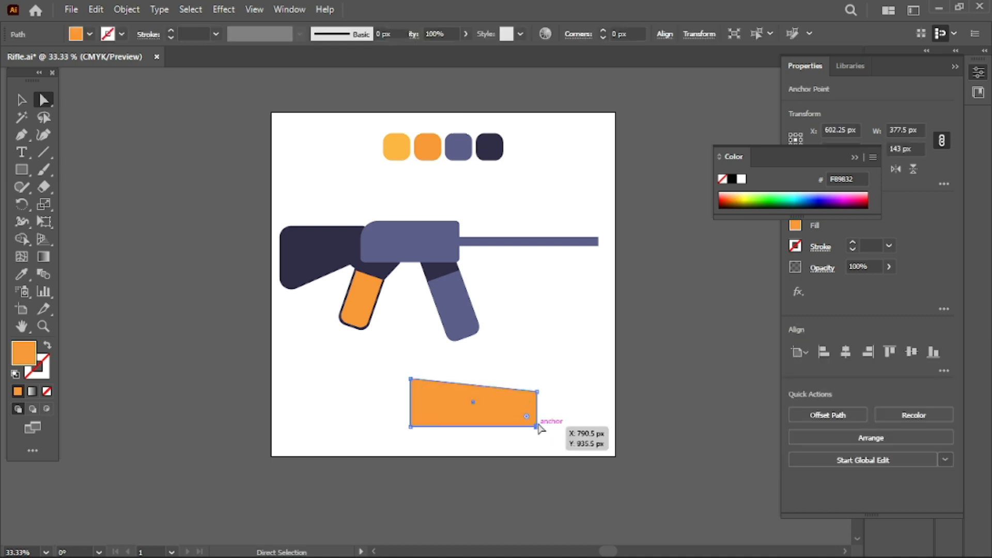
{"action": "left_click_drag", "start_coordinate": [537, 427], "coordinate": [539, 424]}
{"action": "left_click", "coordinate": [551, 421]}
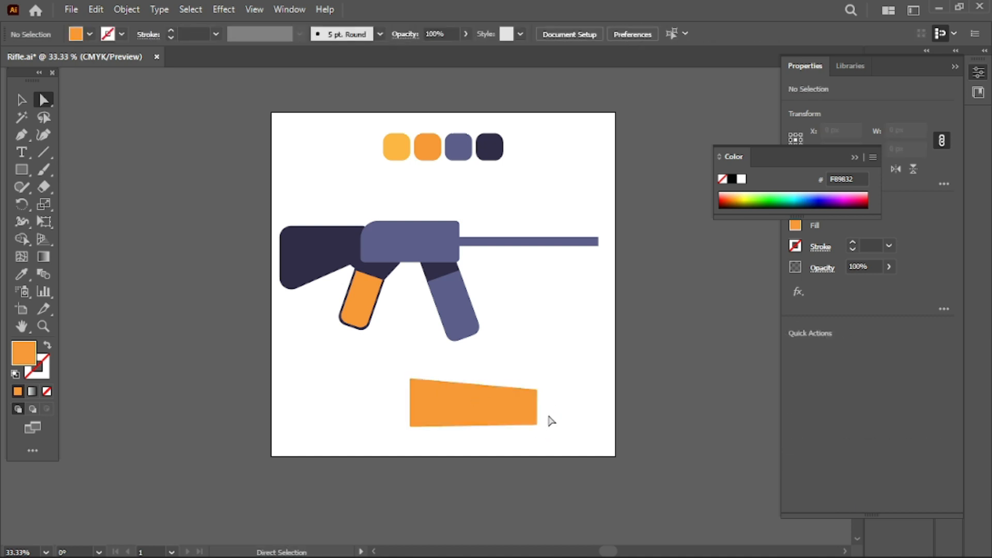
Undo both corner moves on the orange rectangle
{"action": "key", "text": "ctrl+z"}
{"action": "key", "text": "ctrl+shift+z"}
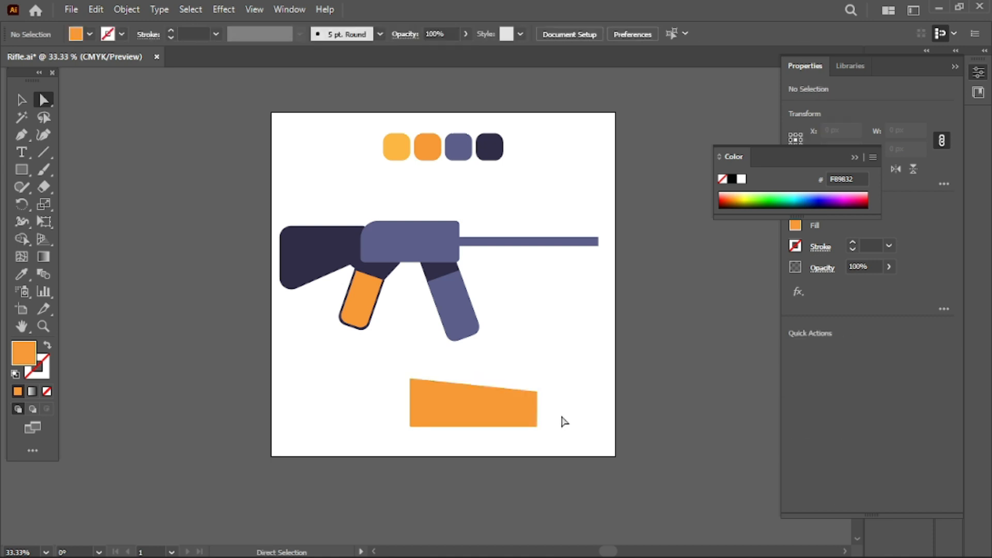
{"action": "key", "text": "ctrl+z"}
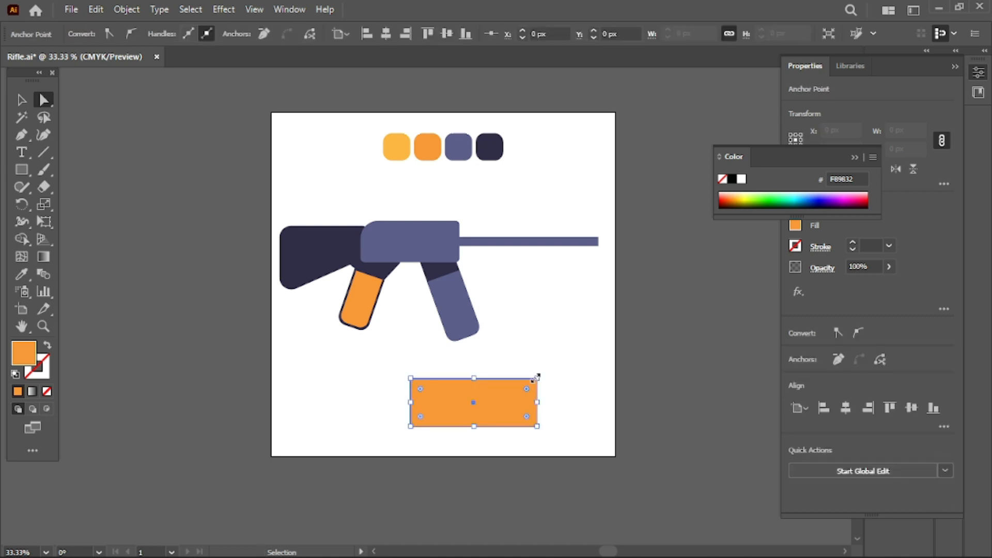
Taper the orange rectangle evenly toward its right end by lowering the upper-right corner and raising the lower-right corner
{"action": "left_click", "coordinate": [531, 369]}
{"action": "mouse_move", "coordinate": [553, 403]}
{"action": "left_mouse_down"}
{"action": "mouse_move", "coordinate": [541, 381]}
{"action": "mouse_move", "coordinate": [539, 394]}
{"action": "left_mouse_up"}
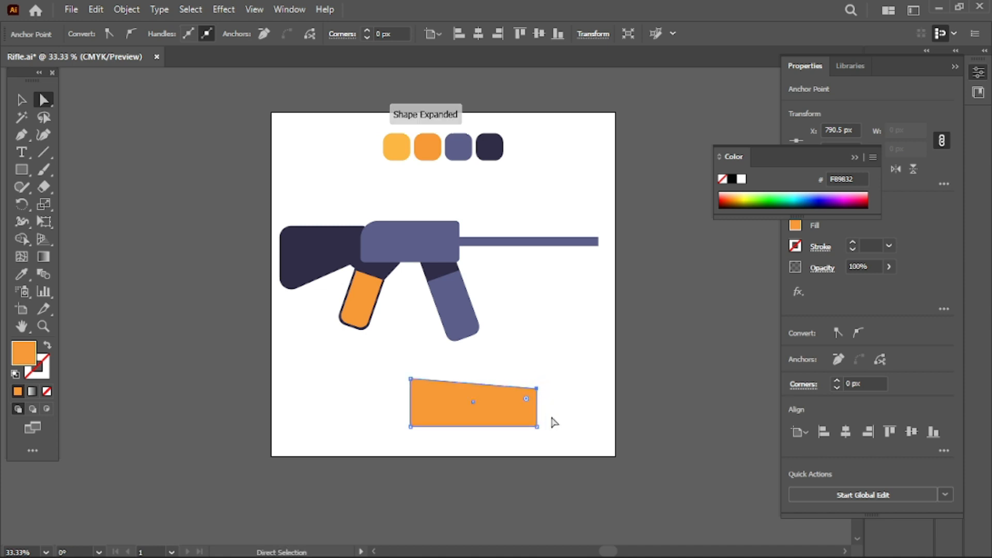
{"action": "left_click", "coordinate": [569, 438]}
{"action": "left_click", "coordinate": [534, 428]}
{"action": "left_click", "coordinate": [537, 427]}
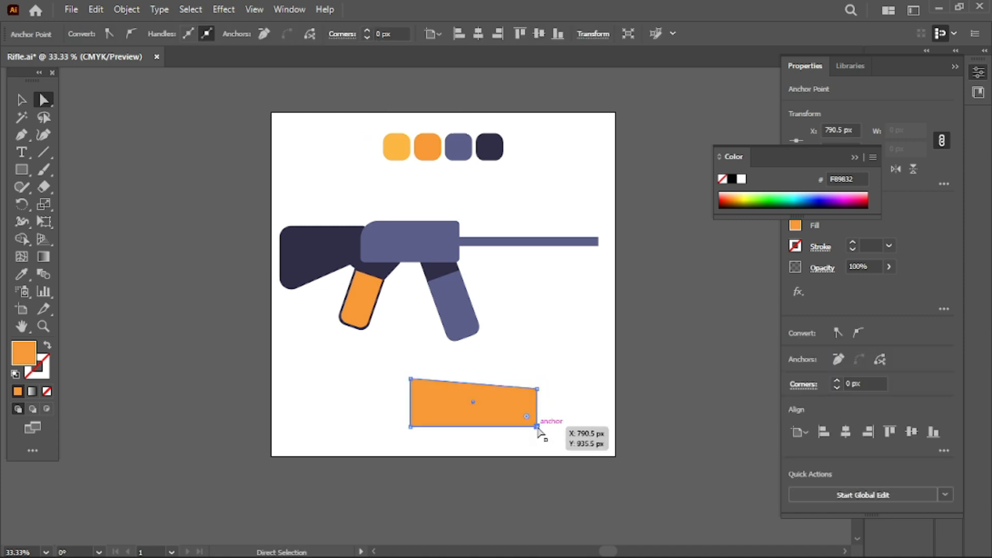
{"action": "left_click_drag", "start_coordinate": [538, 427], "coordinate": [536, 419]}
{"action": "left_click", "coordinate": [538, 439]}
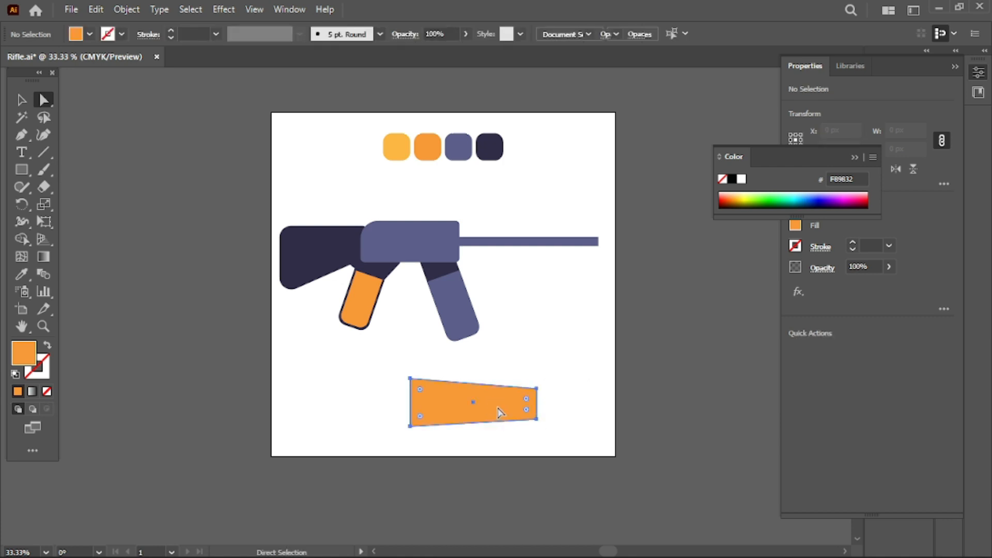
Round all corners of the tapered orange shape, giving the narrow end's corners a slightly smaller radius
{"action": "left_click", "coordinate": [499, 406]}
{"action": "left_click_drag", "start_coordinate": [421, 391], "coordinate": [421, 392]}
{"action": "left_click", "coordinate": [534, 436]}
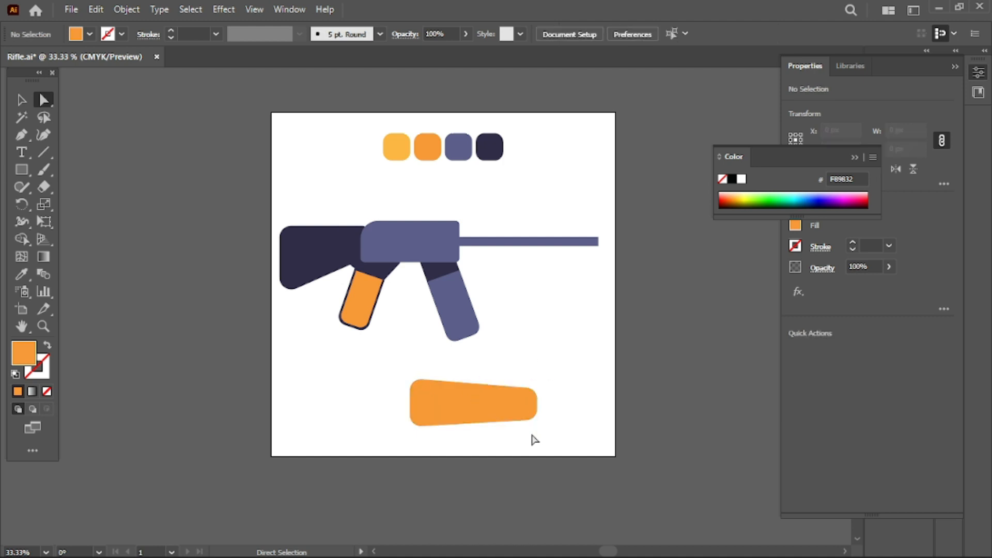
{"action": "left_click_drag", "start_coordinate": [541, 421], "coordinate": [535, 407]}
{"action": "left_click", "coordinate": [299, 424]}
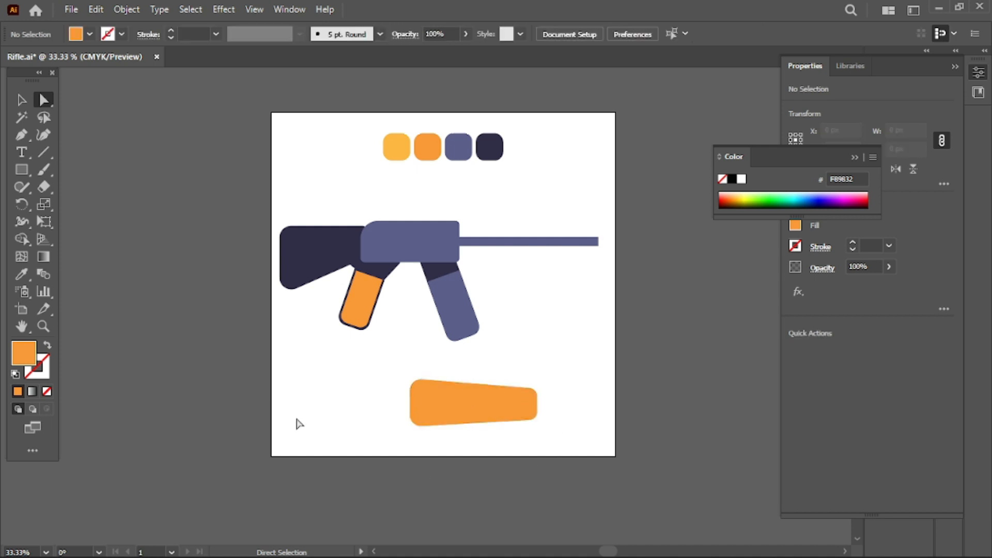
Move the tapered orange shape onto the barrel and scale it down to form a handguard just ahead of the body
{"action": "left_click", "coordinate": [21, 100]}
{"action": "left_click_drag", "start_coordinate": [492, 405], "coordinate": [567, 242]}
{"action": "left_click_drag", "start_coordinate": [517, 265], "coordinate": [498, 251]}
{"action": "left_click", "coordinate": [526, 300]}
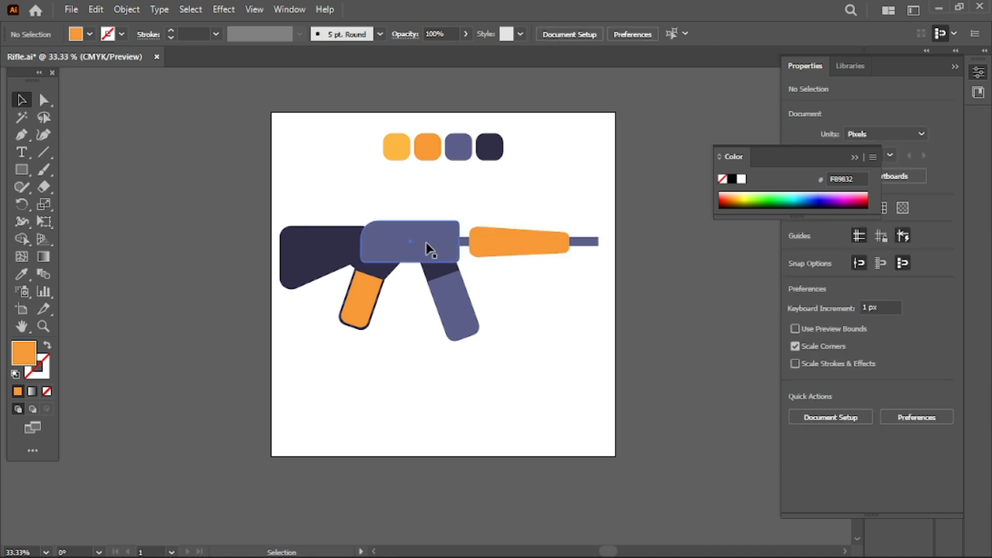
Widen the purple body by extending its front edge toward the orange handguard
{"action": "left_click", "coordinate": [429, 249]}
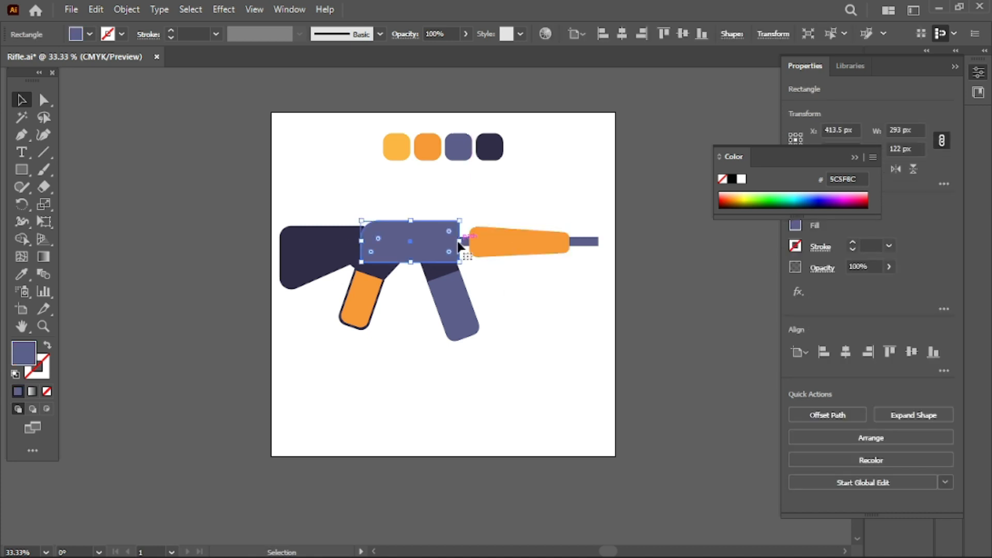
{"action": "left_click_drag", "start_coordinate": [462, 242], "coordinate": [465, 241]}
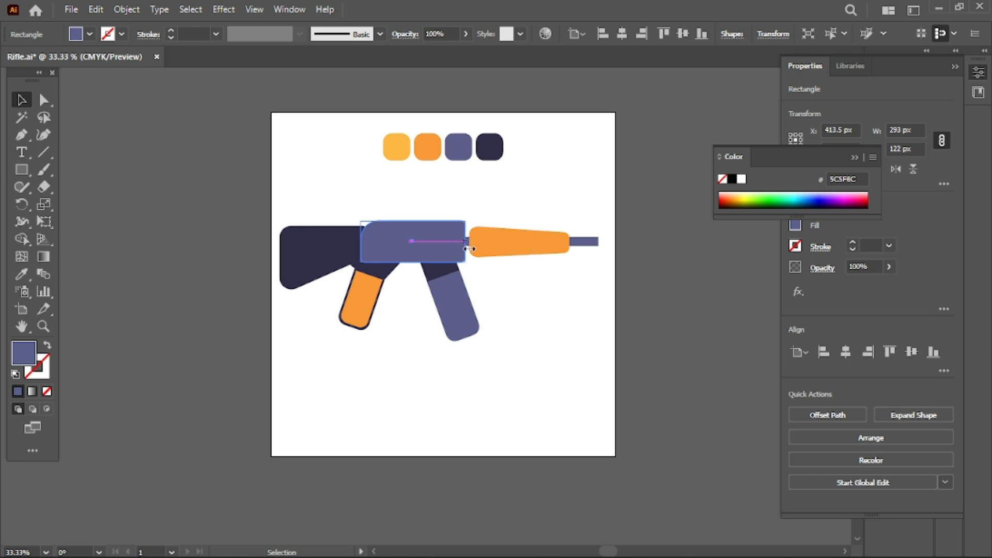
Shift the orange handguard slightly forward along the barrel, opening a wider gap from the purple body
{"action": "left_click", "coordinate": [500, 287]}
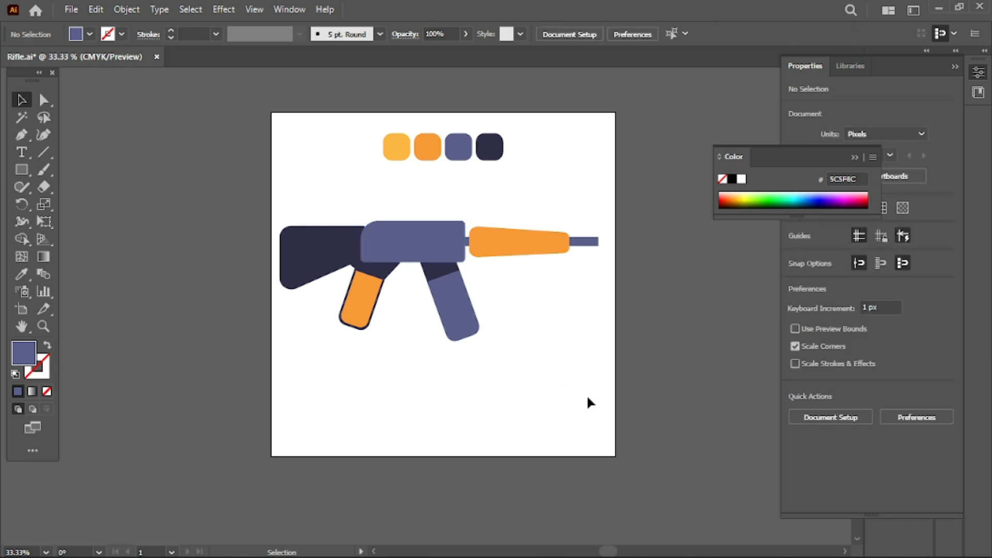
{"action": "left_click_drag", "start_coordinate": [496, 250], "coordinate": [508, 250]}
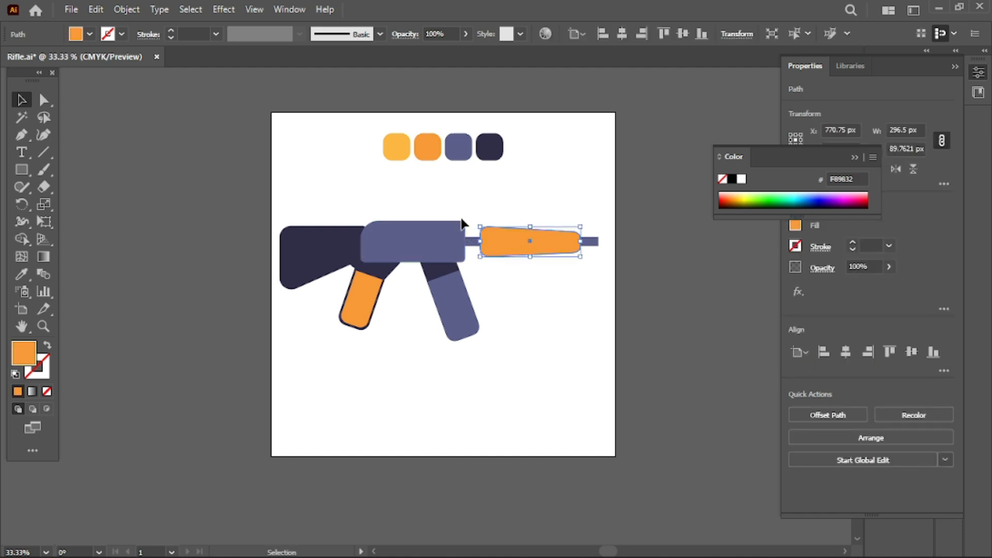
{"action": "left_click", "coordinate": [461, 223]}
{"action": "left_click", "coordinate": [457, 215]}
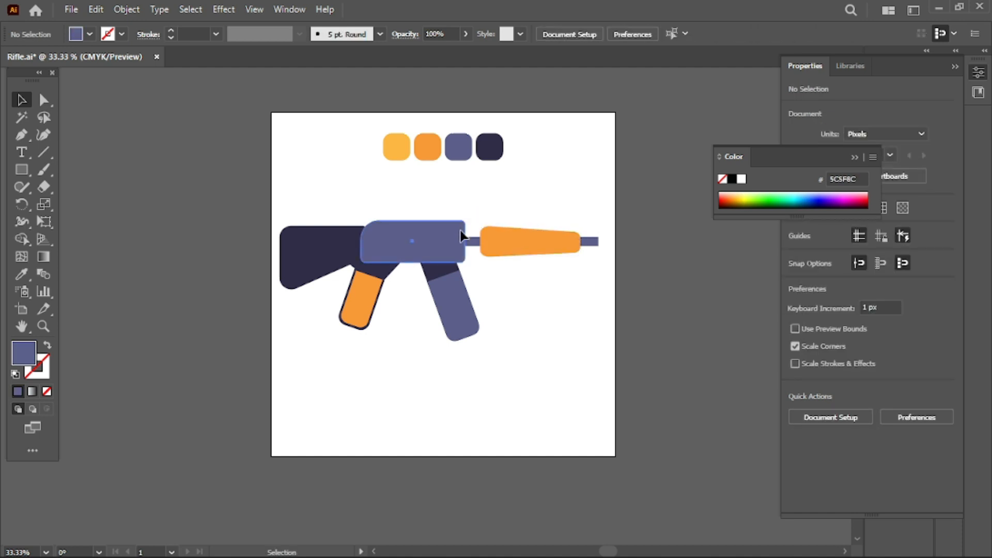
{"action": "left_click", "coordinate": [461, 231]}
{"action": "left_click_drag", "start_coordinate": [457, 234], "coordinate": [460, 233]}
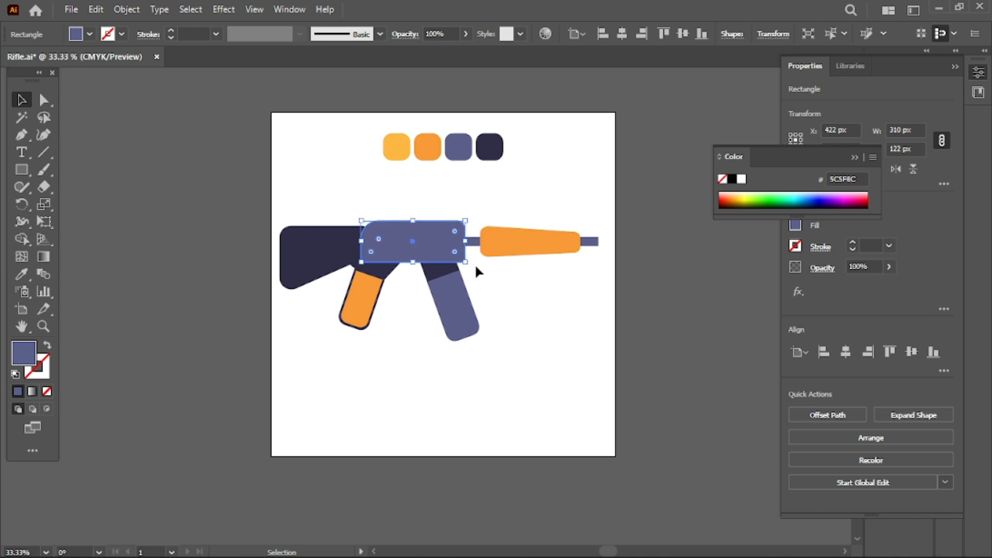
{"action": "left_click", "coordinate": [475, 263]}
{"action": "left_click", "coordinate": [458, 258]}
{"action": "left_click", "coordinate": [522, 302]}
{"action": "left_click", "coordinate": [504, 253]}
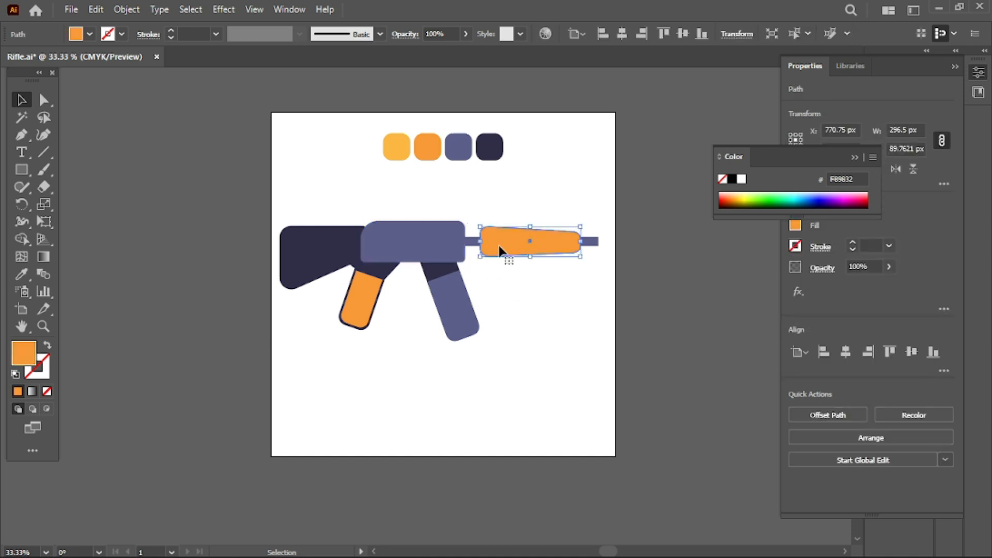
Move the orange handguard back along the barrel so it sits just ahead of the purple body
{"action": "left_click_drag", "start_coordinate": [493, 243], "coordinate": [481, 243]}
{"action": "left_click", "coordinate": [579, 309]}
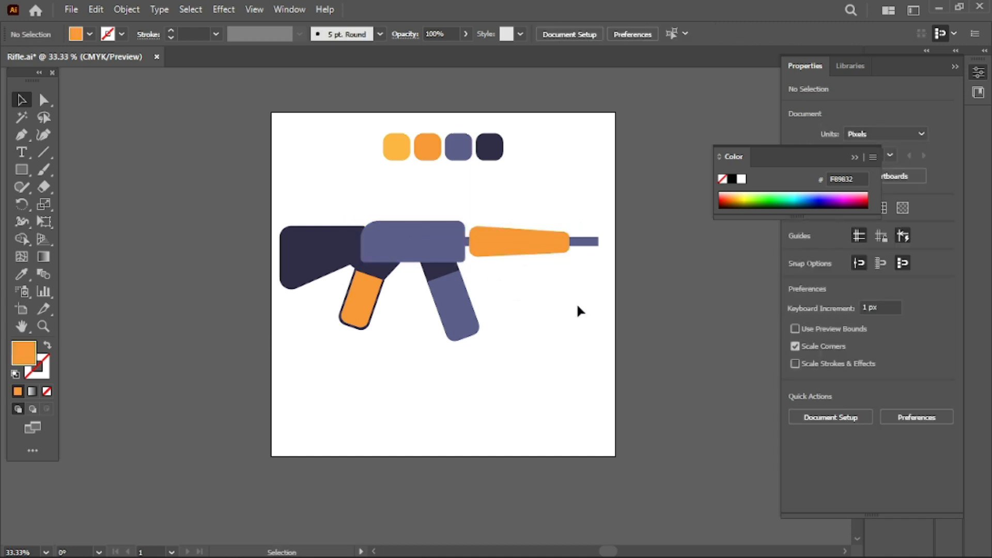
{"action": "left_click_drag", "start_coordinate": [556, 226], "coordinate": [566, 268]}
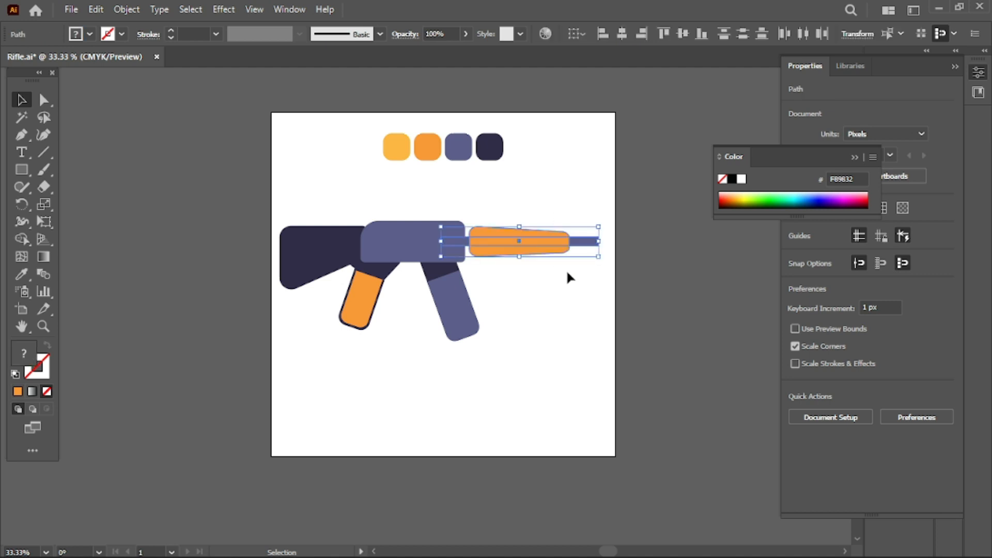
{"action": "left_click", "coordinate": [540, 303]}
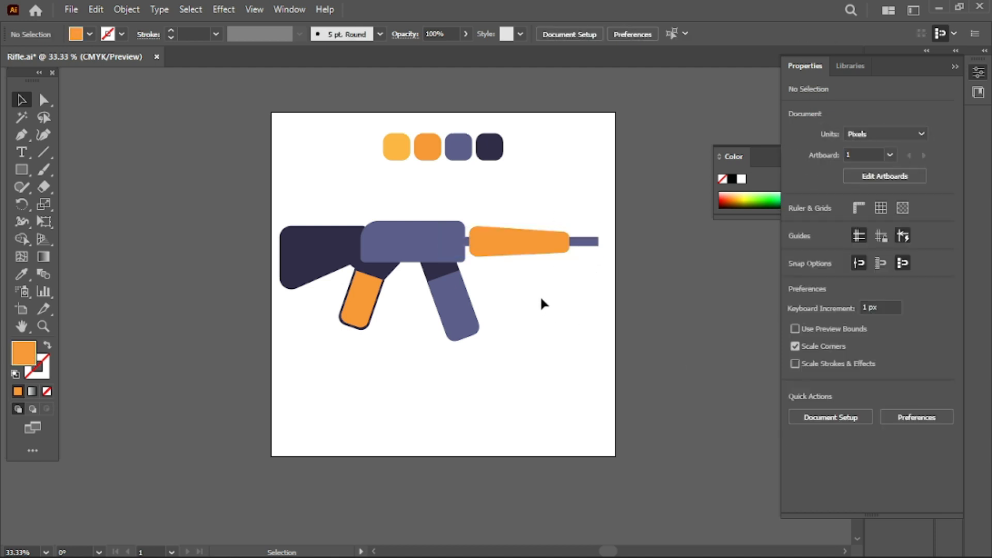
Draw a rectangle about 171 by 43 px below the rifle and fill it with the dark navy palette colour
{"action": "left_click_drag", "start_coordinate": [22, 171], "coordinate": [57, 166]}
{"action": "left_click_drag", "start_coordinate": [315, 397], "coordinate": [370, 412]}
{"action": "key", "text": "i"}
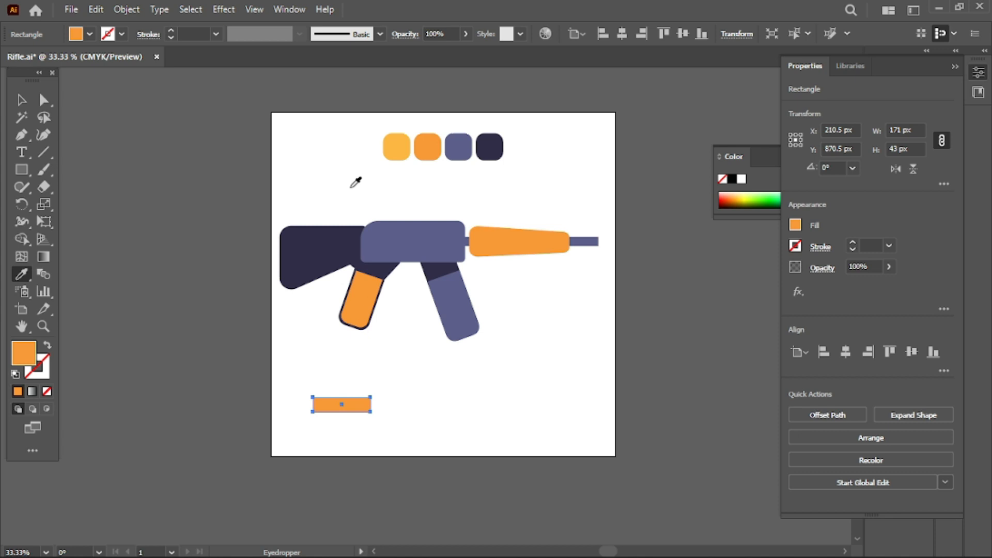
{"action": "left_click", "coordinate": [489, 148]}
{"action": "key", "text": "v"}
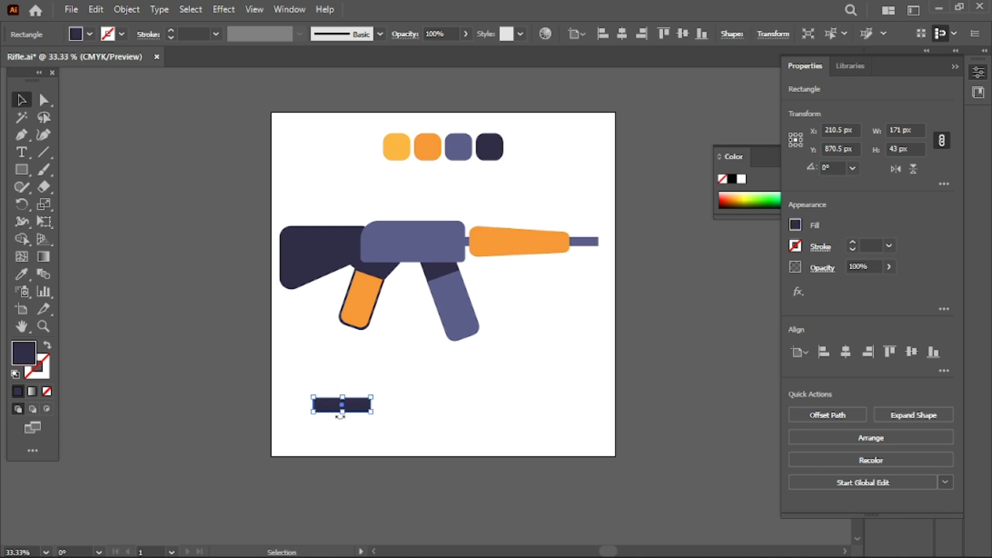
Flatten the dark rectangle into a thin bar and fit it between the grip and the magazine as a trigger guard
{"action": "left_click_drag", "start_coordinate": [343, 412], "coordinate": [416, 275]}
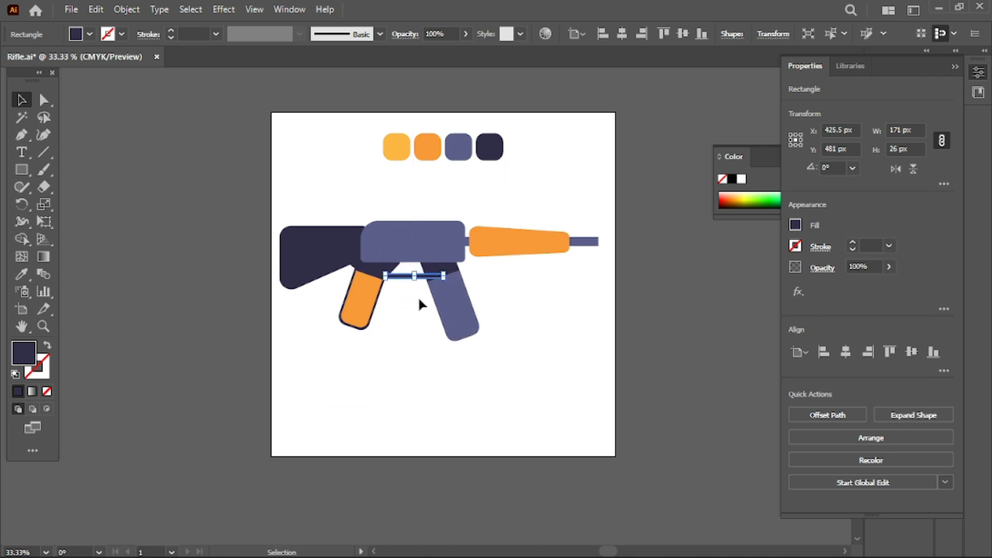
{"action": "left_click", "coordinate": [427, 328]}
{"action": "left_click", "coordinate": [399, 277]}
{"action": "left_click_drag", "start_coordinate": [443, 276], "coordinate": [433, 276]}
{"action": "left_click", "coordinate": [399, 320]}
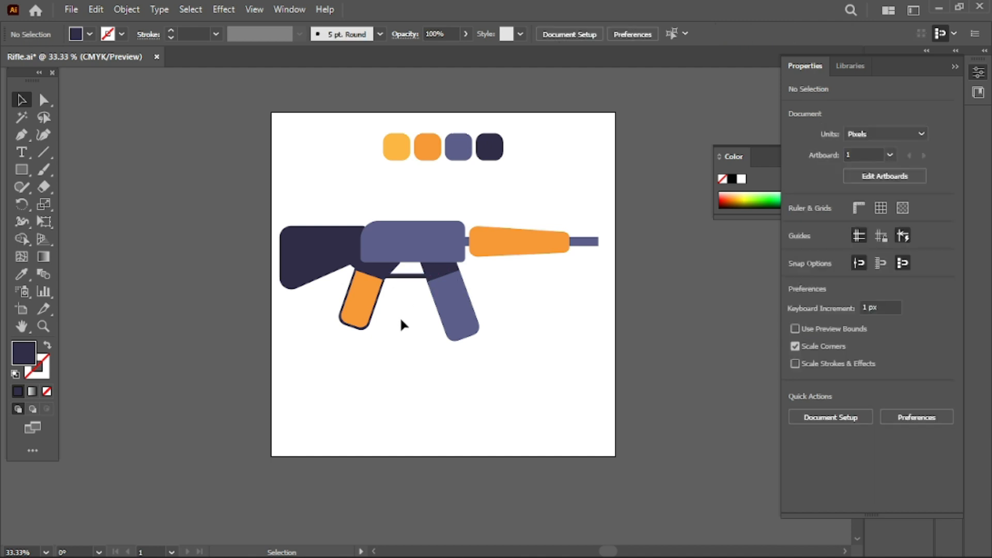
Save the rifle document
{"action": "key", "text": "a"}
{"action": "key", "text": "v"}
{"action": "key", "text": "ctrl+s"}
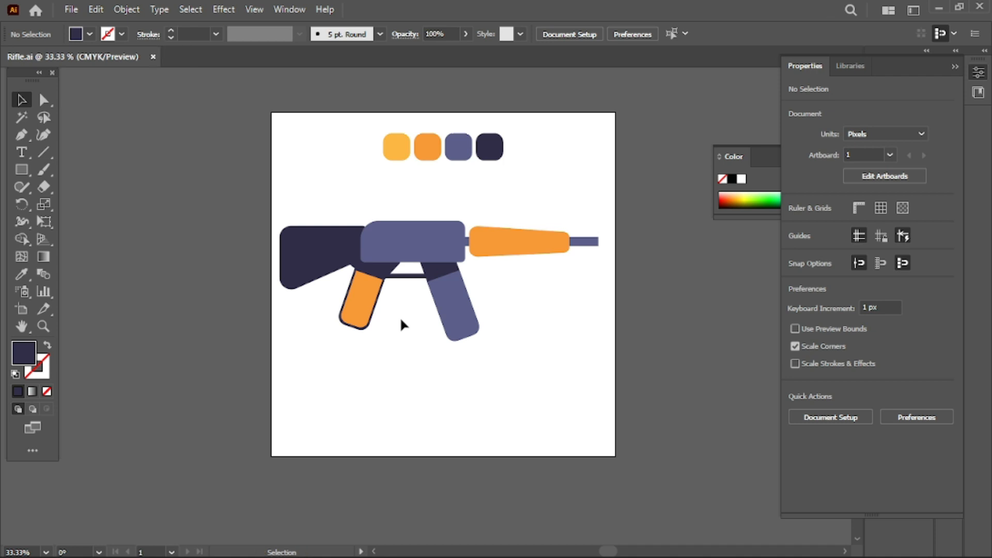
Draw a small dark rectangle below the grip and reduce it to about 14 by 85 px
{"action": "left_click", "coordinate": [22, 170]}
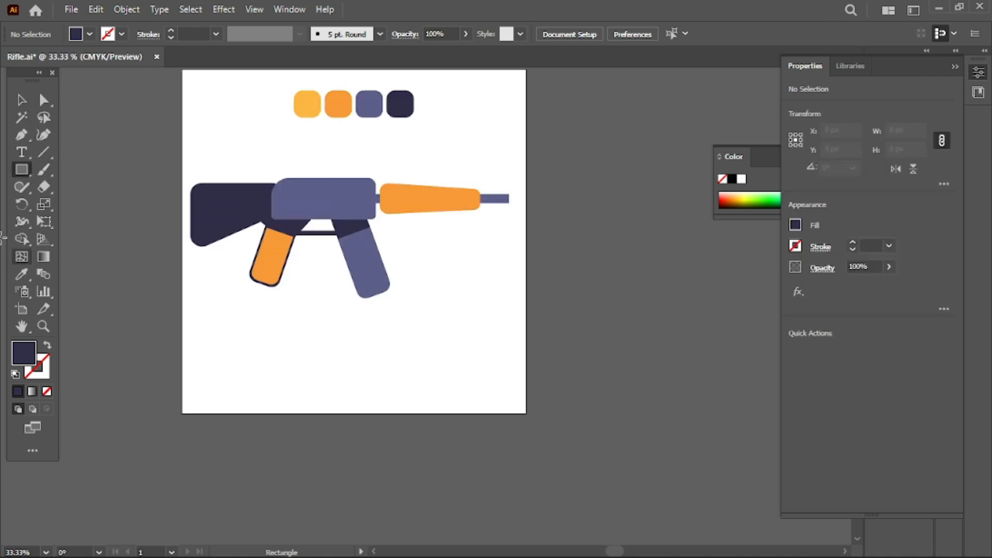
{"action": "left_click_drag", "start_coordinate": [257, 307], "coordinate": [278, 351]}
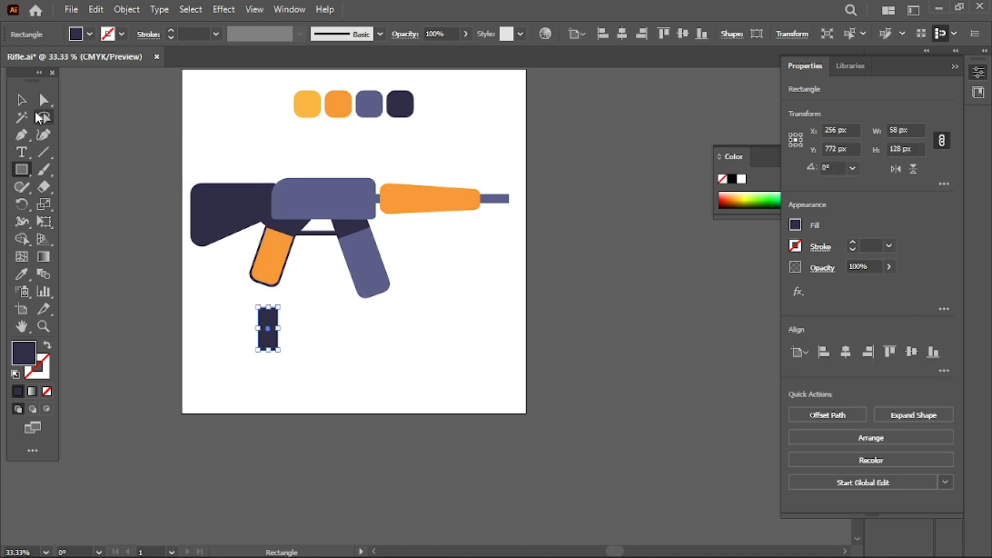
{"action": "key", "text": "v"}
{"action": "left_click_drag", "start_coordinate": [278, 328], "coordinate": [264, 336]}
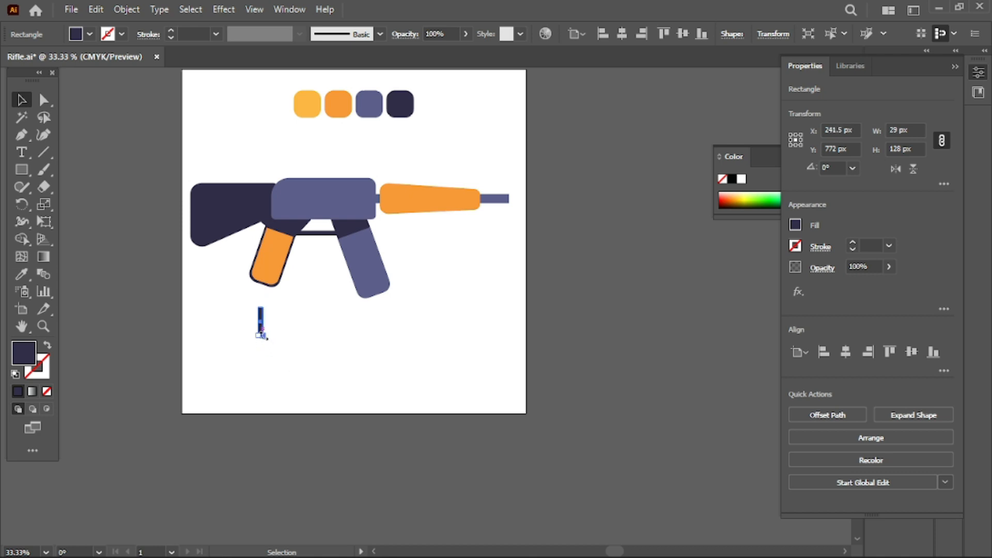
Apply an Arc warp to the small dark rectangle with a vertical orientation and 50% bend
{"action": "left_click", "coordinate": [216, 11]}
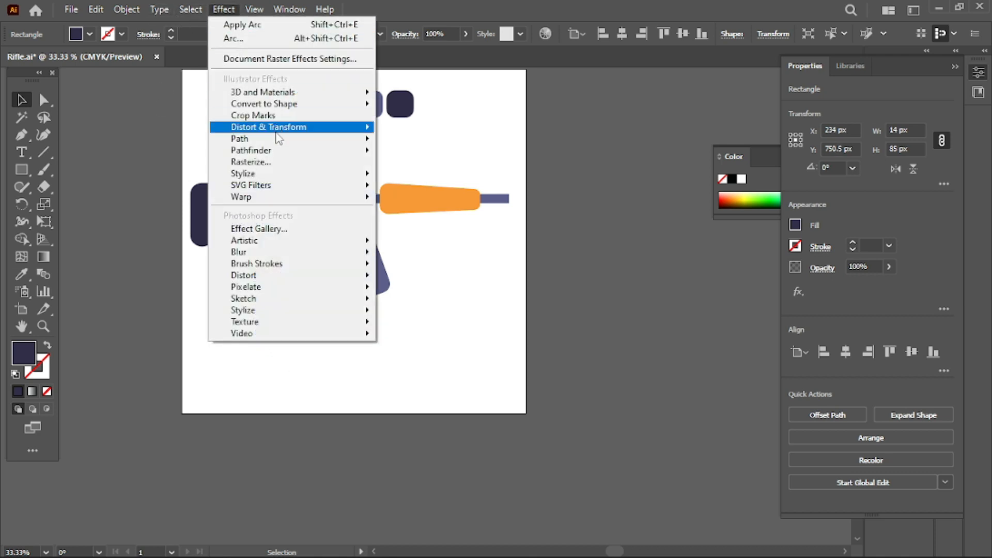
{"action": "mouse_move", "coordinate": [357, 198]}
{"action": "left_click", "coordinate": [407, 199]}
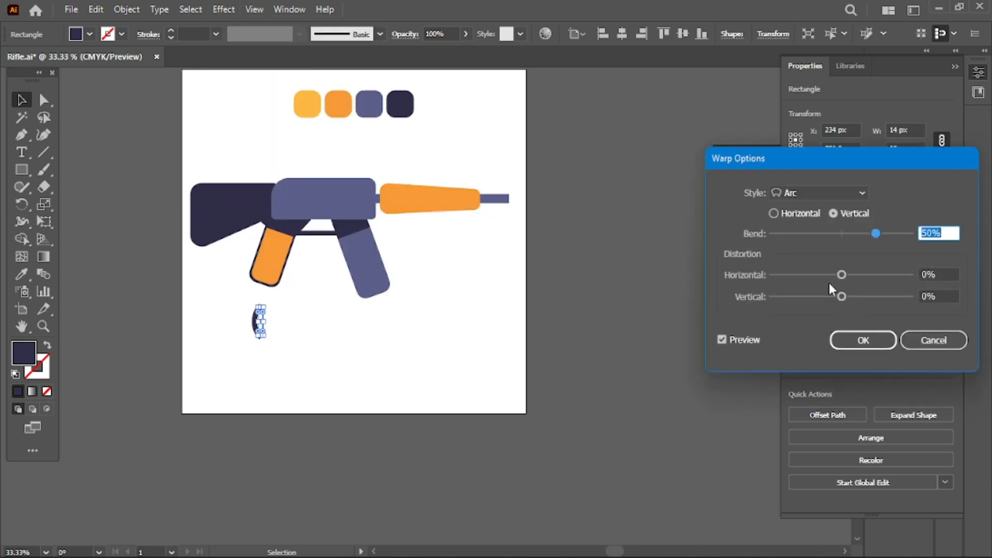
{"action": "left_click", "coordinate": [872, 346]}
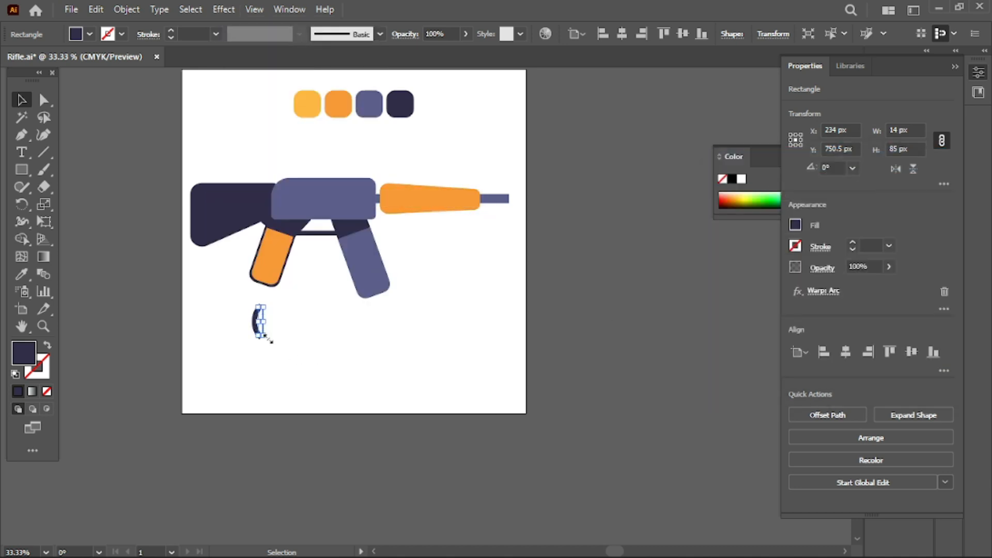
{"action": "left_click_drag", "start_coordinate": [263, 323], "coordinate": [265, 323]}
Rotate the curved dark shape to about 63° and move it above the trigger guard bar, overlapping the purple body
{"action": "left_click", "coordinate": [21, 204]}
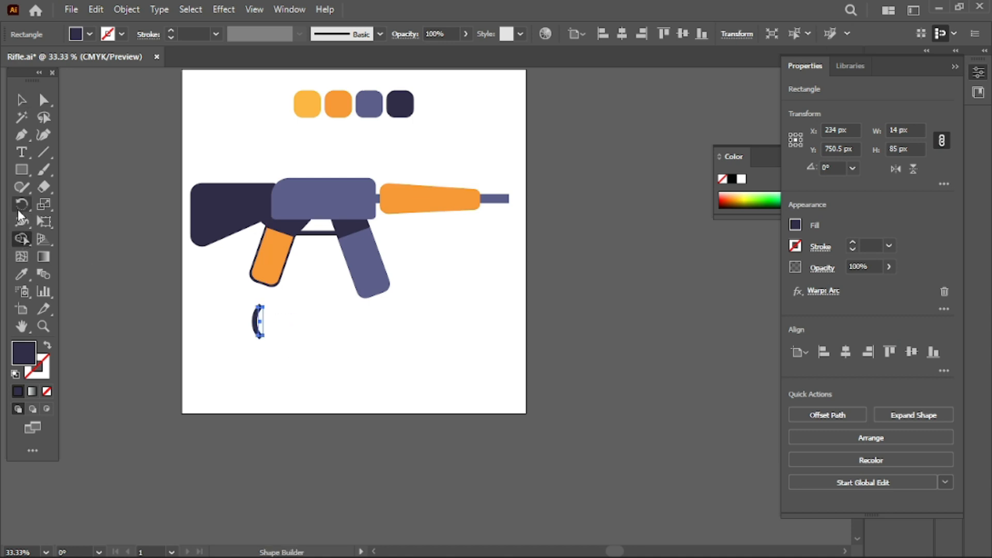
{"action": "left_click_drag", "start_coordinate": [253, 303], "coordinate": [231, 313]}
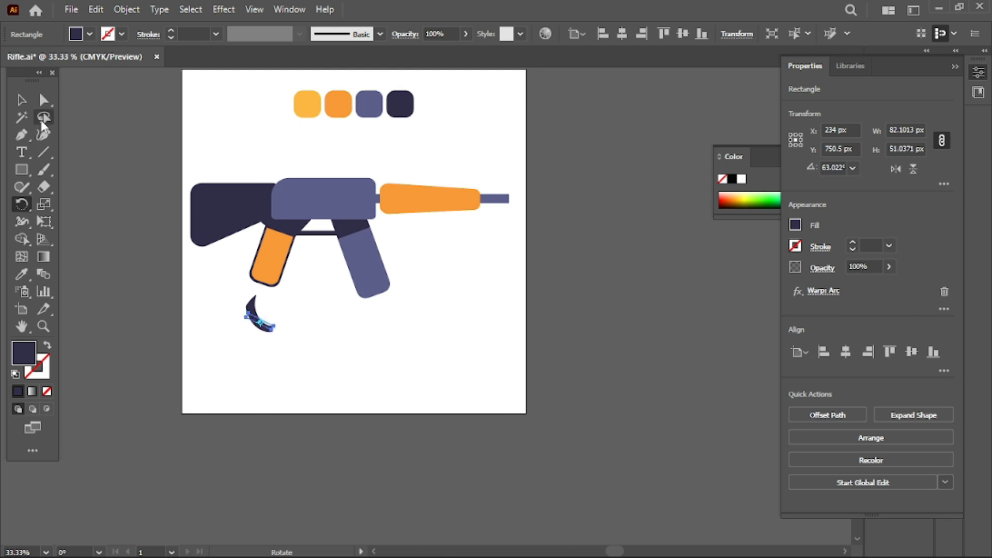
{"action": "key", "text": "v"}
{"action": "left_click", "coordinate": [235, 339]}
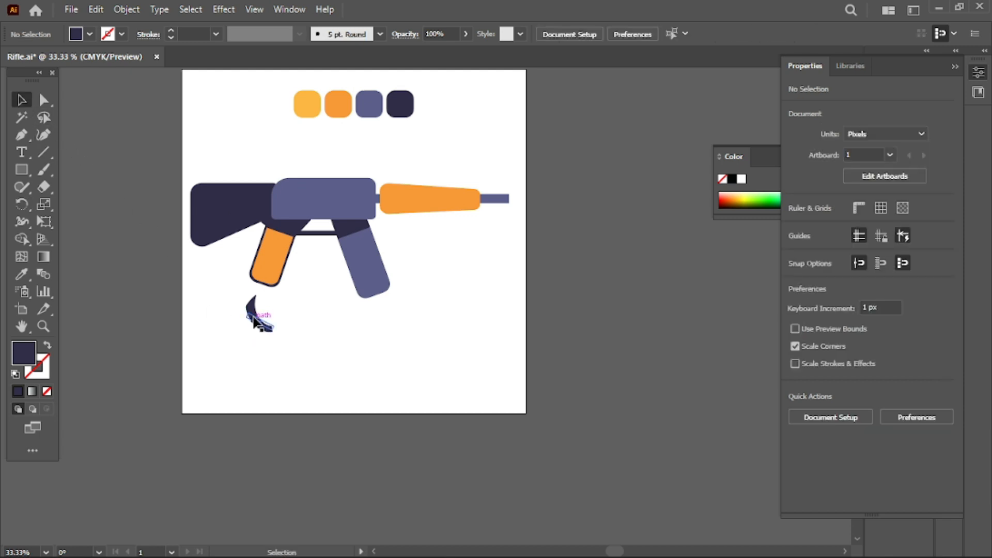
{"action": "left_click_drag", "start_coordinate": [253, 311], "coordinate": [309, 212]}
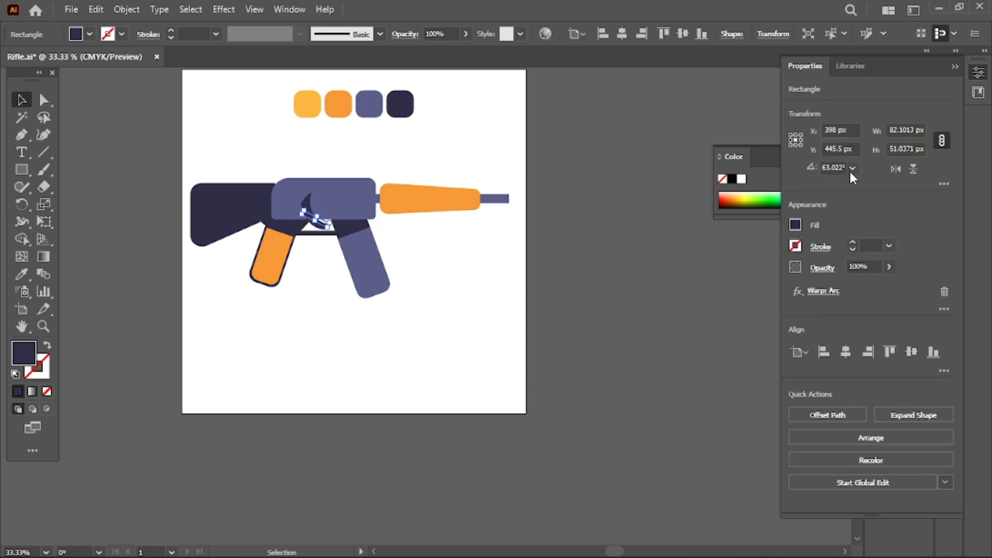
Set the curved trigger shape's height to 40 px with its proportions kept
{"action": "double_click", "coordinate": [891, 130]}
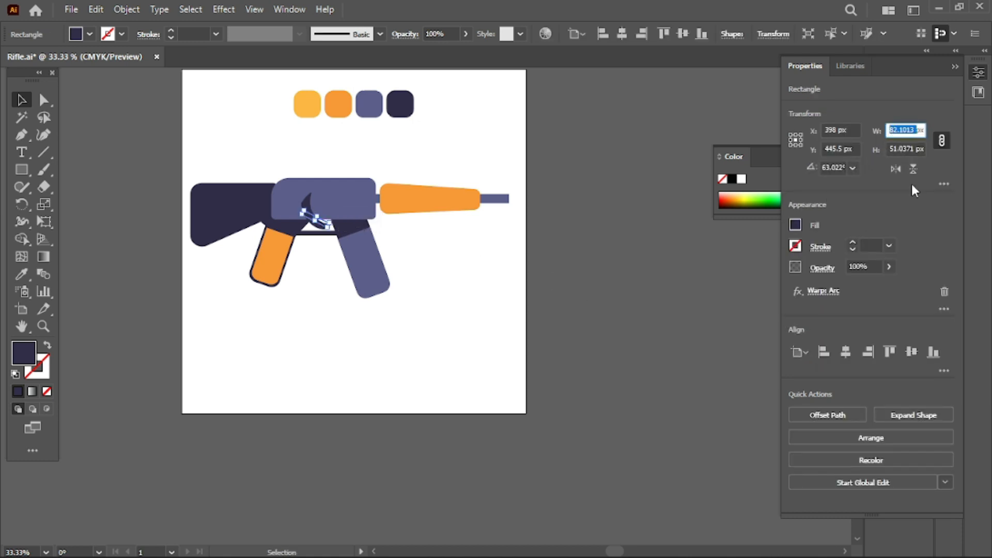
{"action": "double_click", "coordinate": [898, 149]}
{"action": "type", "text": "4"}
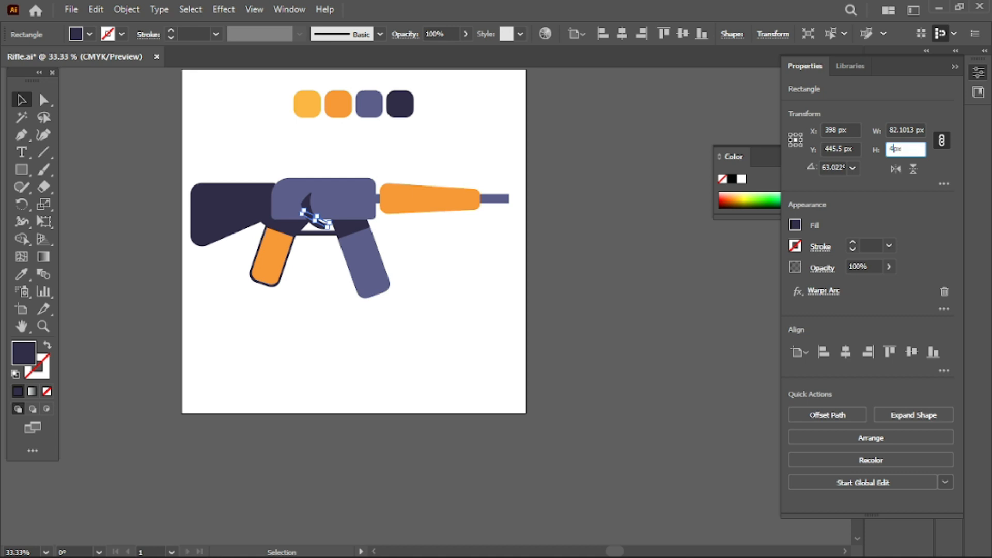
{"action": "type", "text": "0"}
{"action": "key", "text": "Return"}
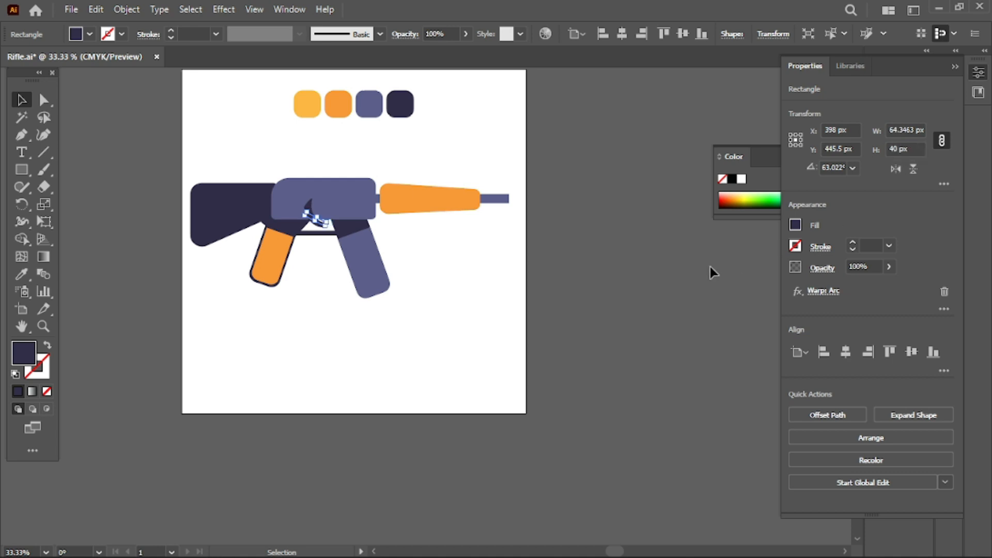
{"action": "left_click", "coordinate": [625, 279]}
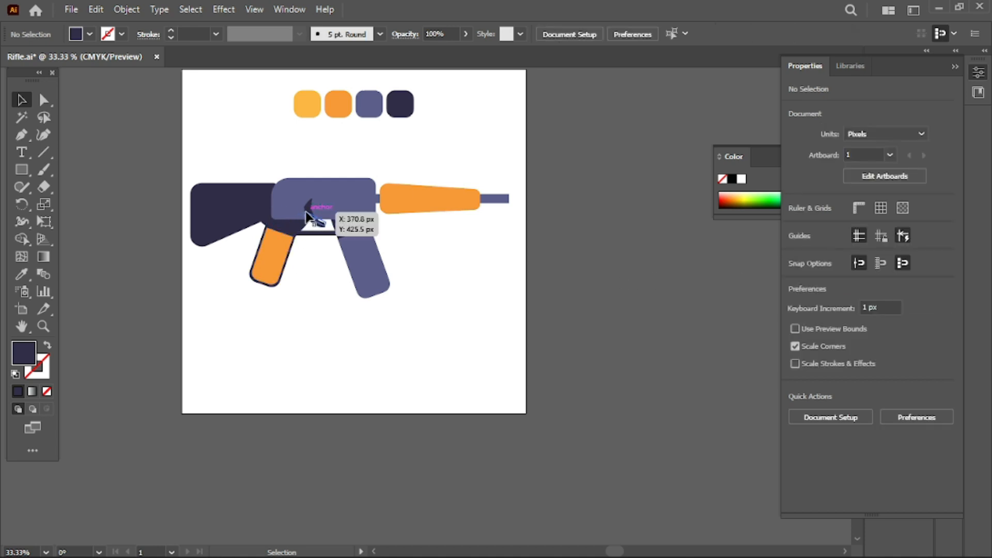
Nudge the curved trigger shape slightly right and down into the opening above the guard bar
{"action": "left_click_drag", "start_coordinate": [308, 212], "coordinate": [307, 213]}
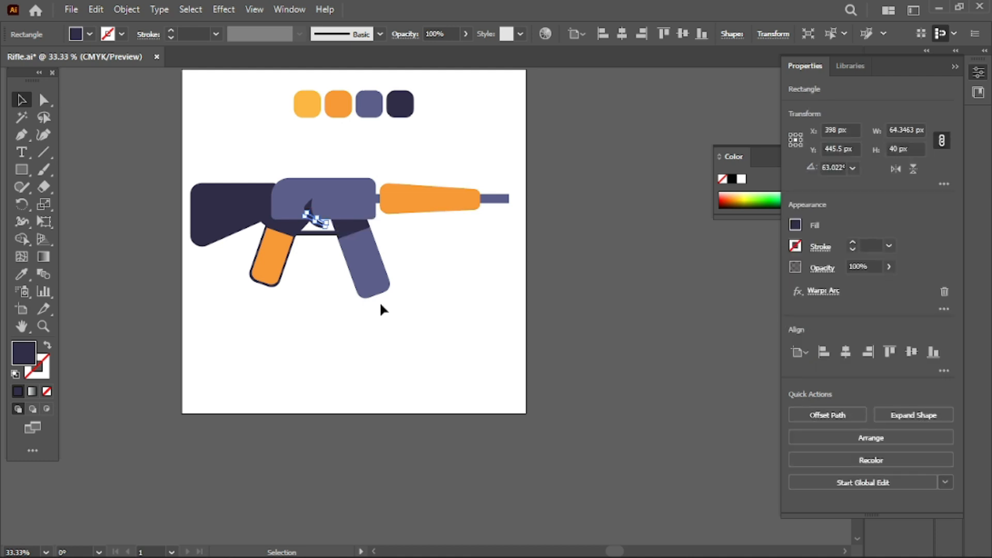
{"action": "key", "text": "Right"}
{"action": "key", "text": "Right"}
{"action": "key", "text": "Right"}
{"action": "key", "text": "Down"}
{"action": "key", "text": "Down"}
{"action": "left_click", "coordinate": [398, 325]}
Bring the purple body to the front so it covers the trigger's upper part, and save the file
{"action": "left_click", "coordinate": [340, 198]}
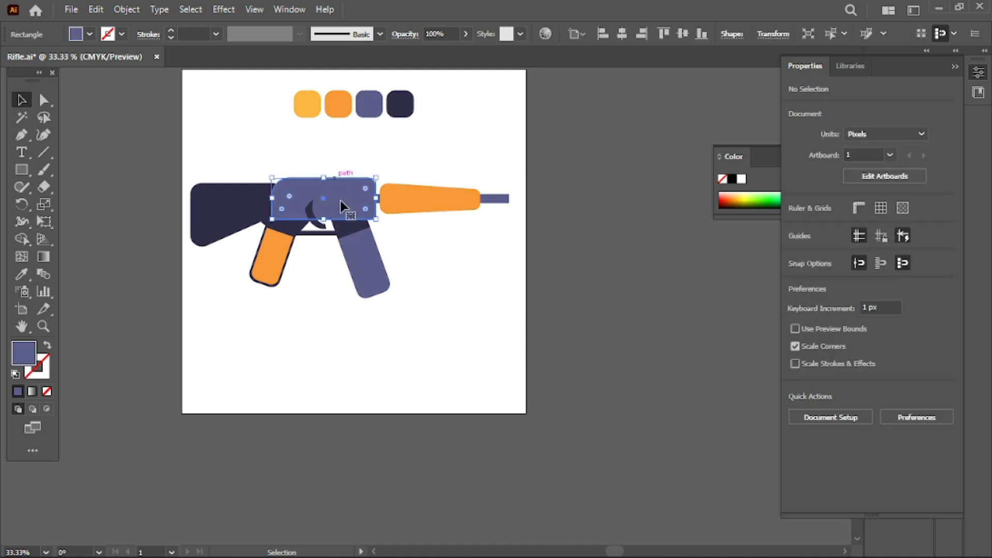
{"action": "right_click", "coordinate": [340, 200]}
{"action": "mouse_move", "coordinate": [450, 486]}
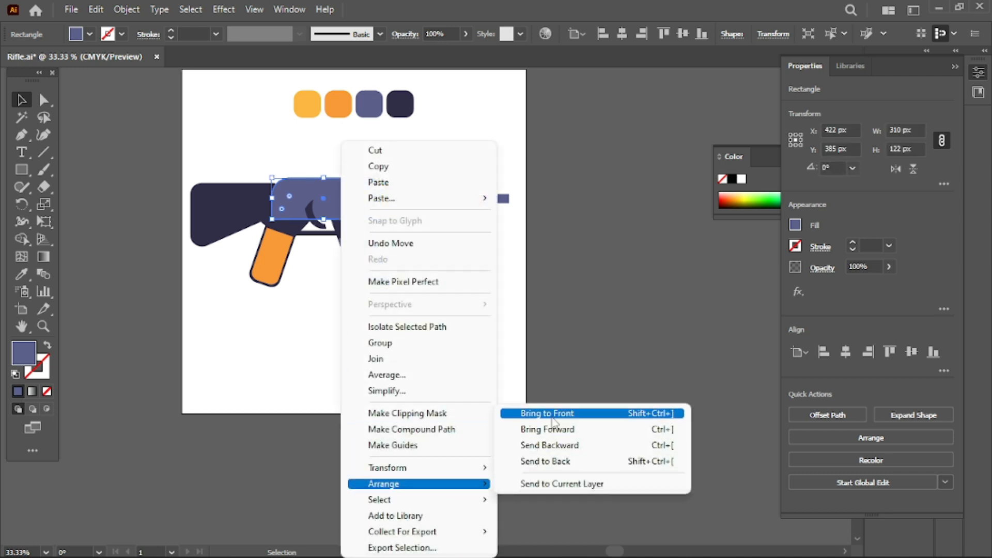
{"action": "left_click", "coordinate": [522, 413]}
{"action": "left_click", "coordinate": [445, 329]}
{"action": "key", "text": "ctrl"}
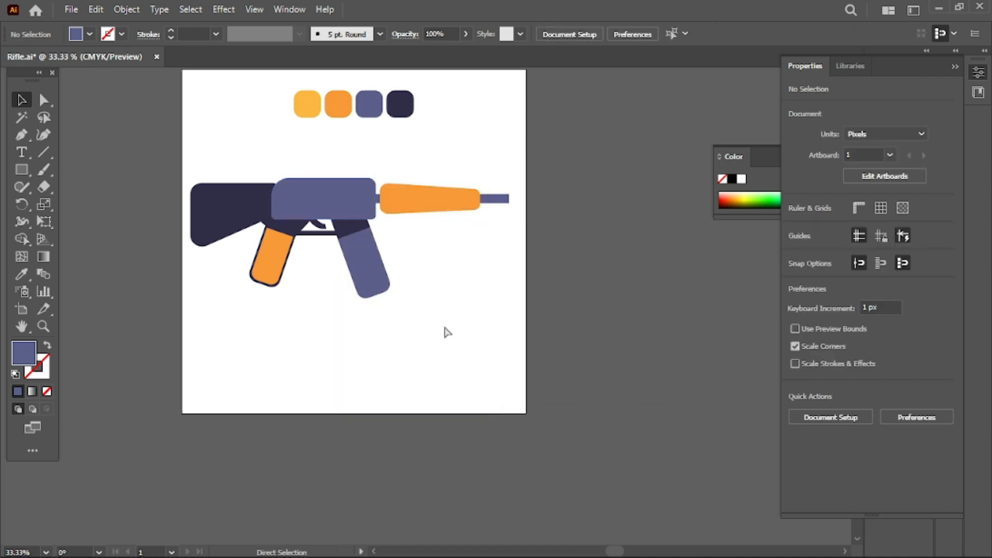
{"action": "key", "text": "ctrl+s"}
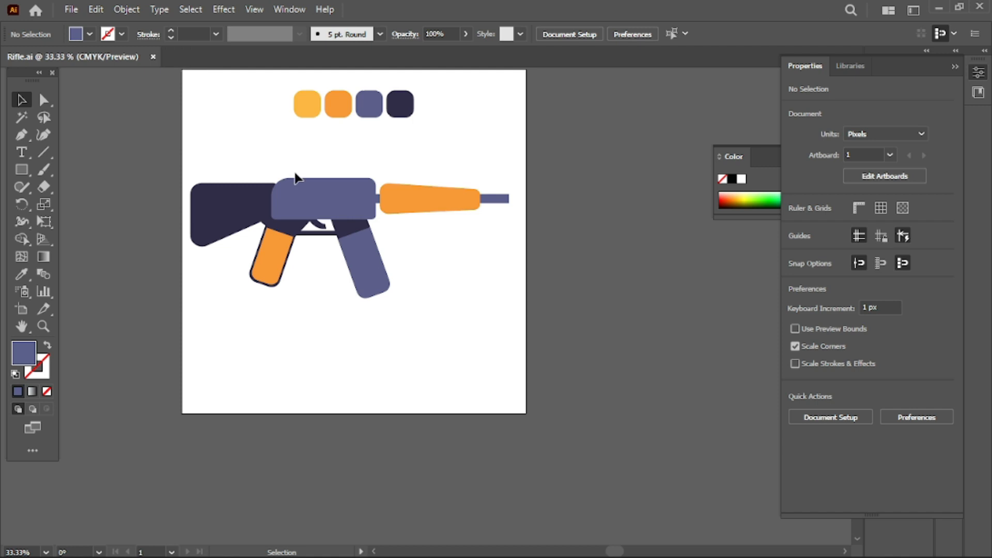
Raise the purple body's upper edge slightly to make it taller, and save the file
{"action": "left_click", "coordinate": [297, 181]}
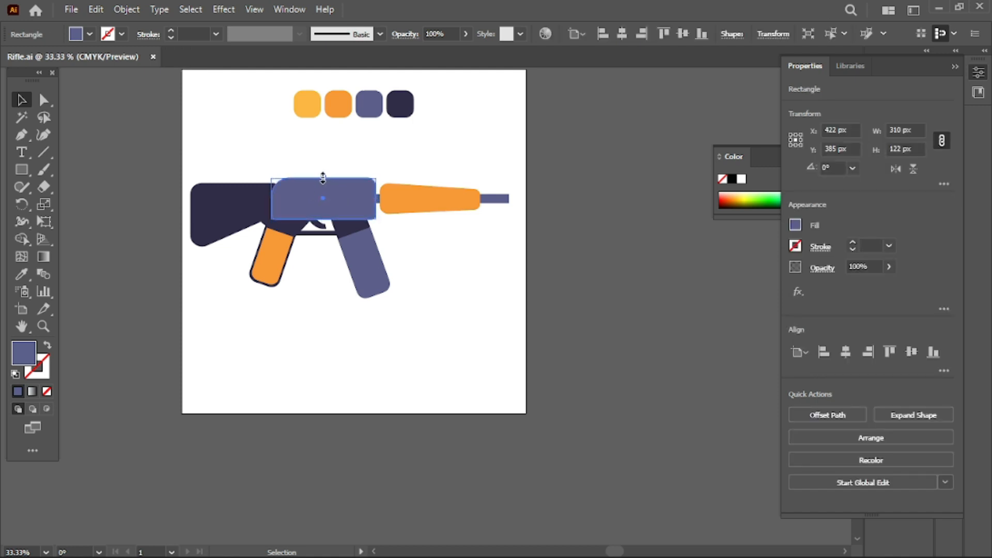
{"action": "left_click_drag", "start_coordinate": [323, 177], "coordinate": [323, 172]}
{"action": "left_click", "coordinate": [337, 132]}
{"action": "key", "text": "ctrl"}
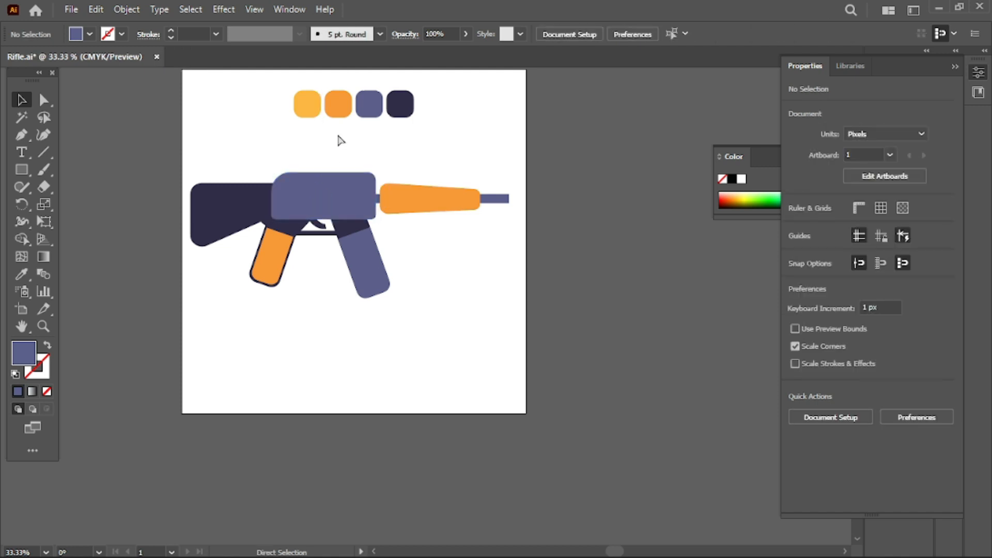
{"action": "key", "text": "ctrl+s"}
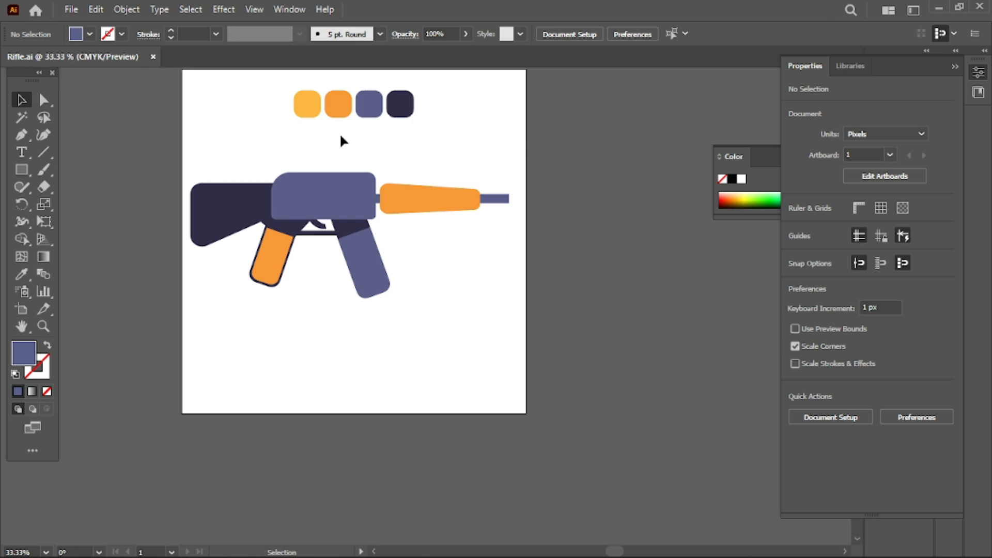
Raise the purple body's lower edge slightly, and nudge the curved trigger shape 9 px right and a few pixels up
{"action": "left_click", "coordinate": [338, 212]}
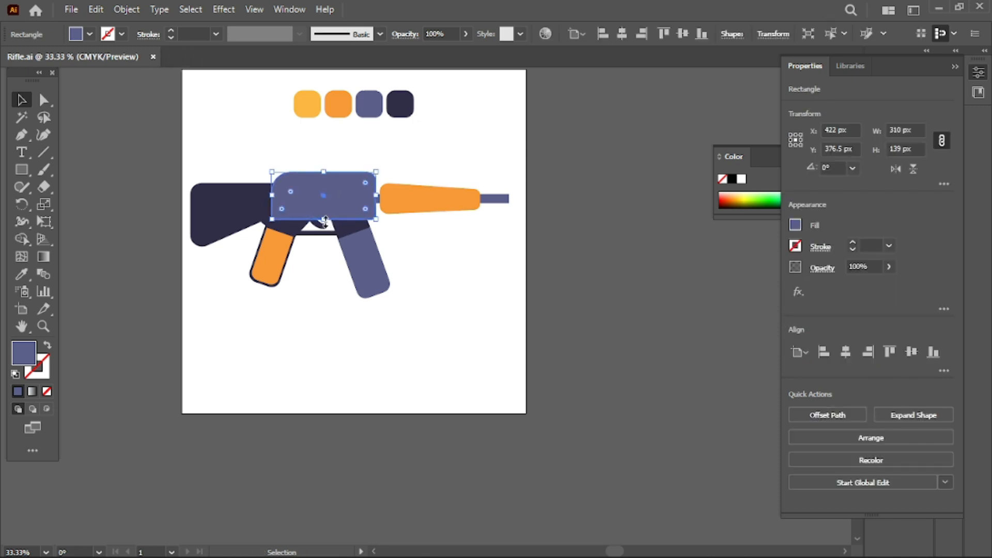
{"action": "left_click_drag", "start_coordinate": [326, 218], "coordinate": [318, 223]}
{"action": "left_click", "coordinate": [324, 243]}
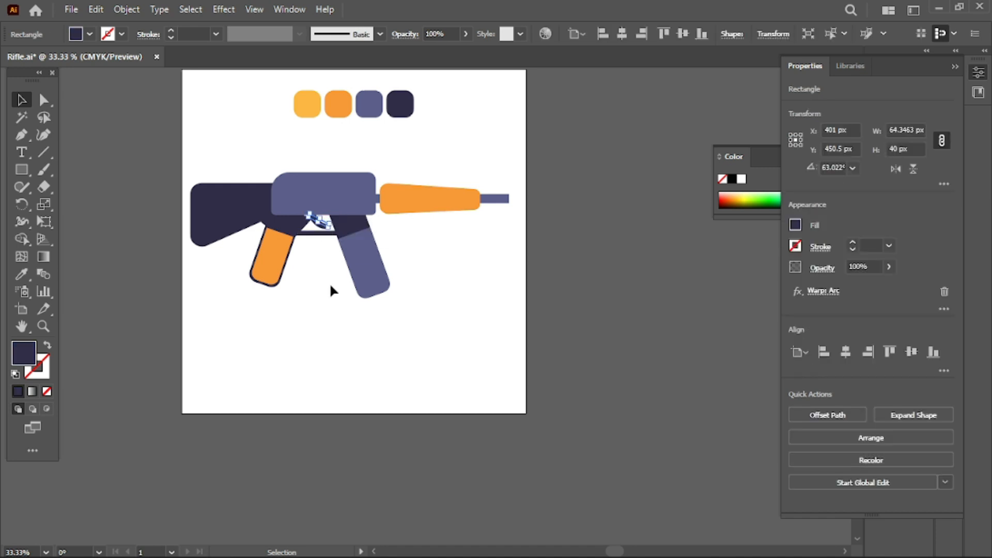
{"action": "key", "text": "Right"}
{"action": "key", "text": "Right"}
{"action": "key", "text": "Right"}
{"action": "key", "text": "Right"}
{"action": "key", "text": "Right"}
{"action": "key", "text": "Right"}
{"action": "key", "text": "Right"}
{"action": "key", "text": "Right"}
{"action": "key", "text": "Right"}
{"action": "key", "text": "Up"}
{"action": "key", "text": "Up"}
{"action": "key", "text": "Up"}
{"action": "left_click", "coordinate": [330, 282]}
Extend the purple body's lower edge back down over the trigger's upper part
{"action": "left_click_drag", "start_coordinate": [320, 221], "coordinate": [323, 220]}
{"action": "left_click", "coordinate": [313, 207]}
{"action": "left_click", "coordinate": [341, 296]}
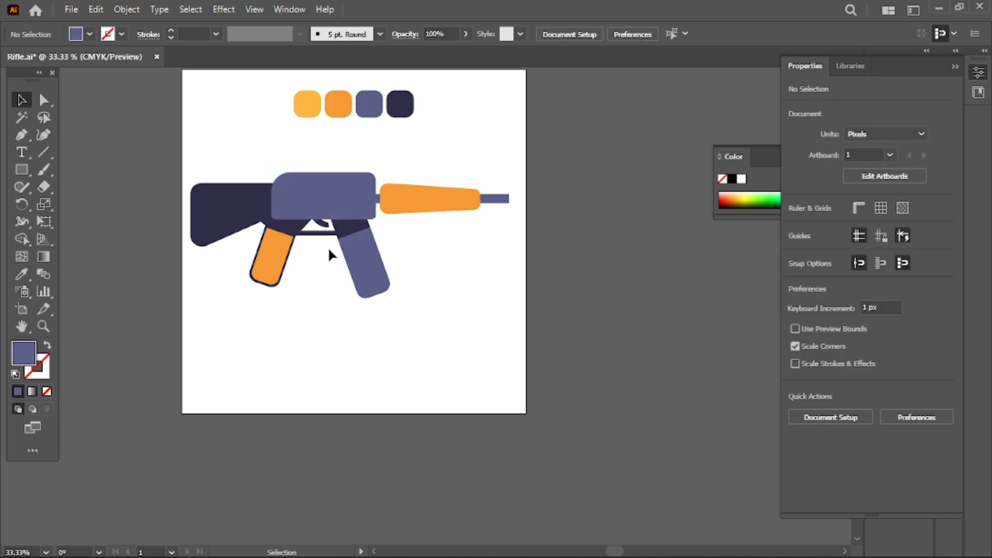
Rotate the curved trigger shape to a steeper angle of about 44.6° and save the file
{"action": "left_click", "coordinate": [325, 226]}
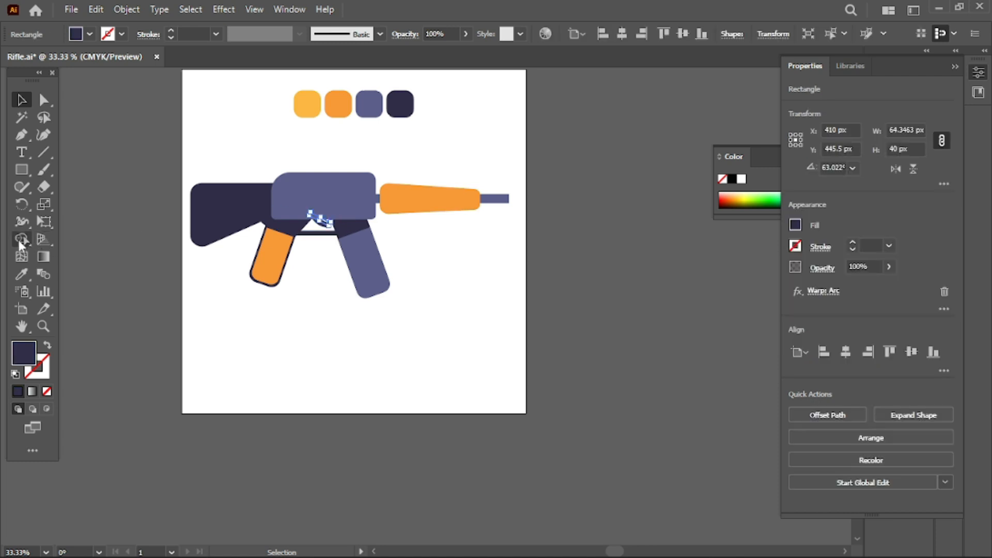
{"action": "double_click", "coordinate": [23, 203]}
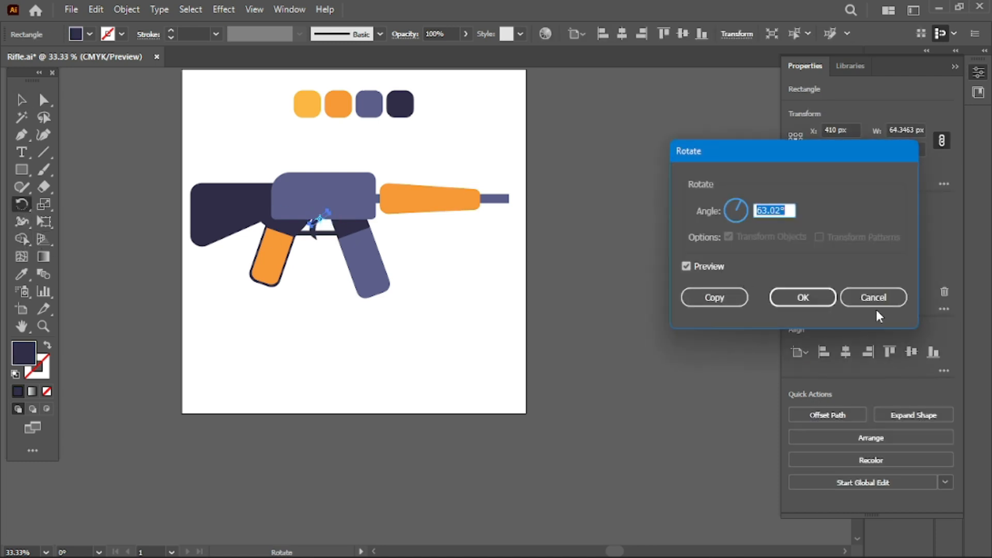
{"action": "left_click", "coordinate": [730, 301]}
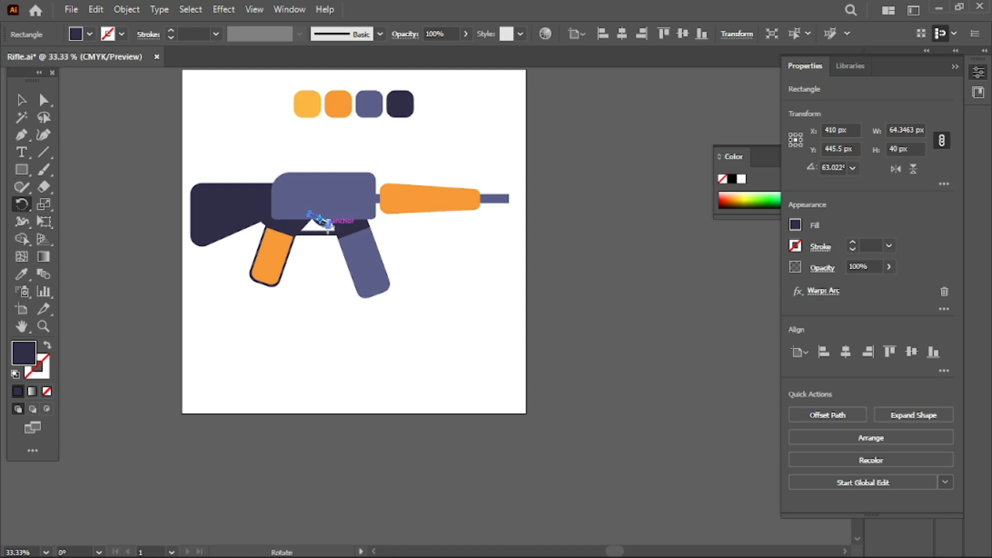
{"action": "left_click_drag", "start_coordinate": [325, 224], "coordinate": [325, 231]}
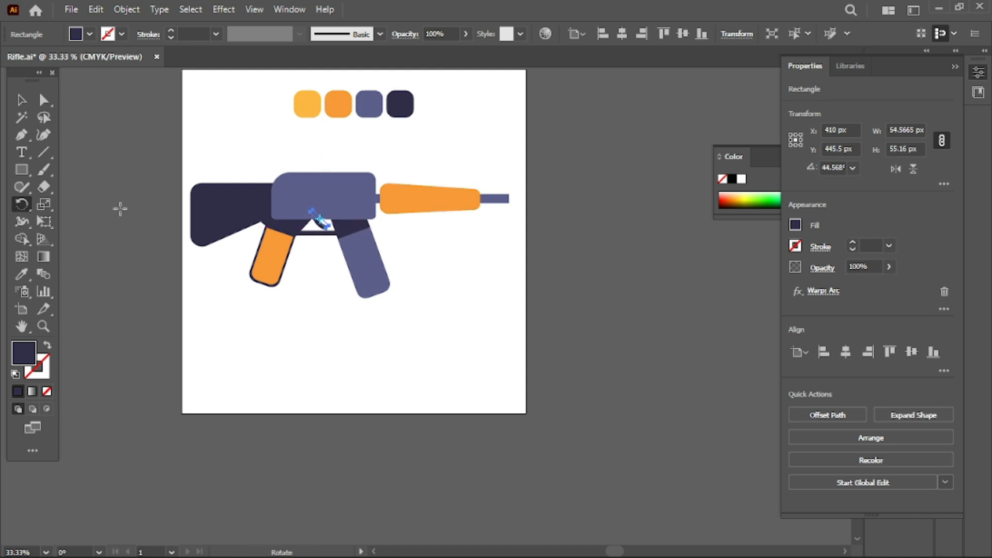
{"action": "left_click", "coordinate": [21, 100]}
{"action": "left_click", "coordinate": [298, 303]}
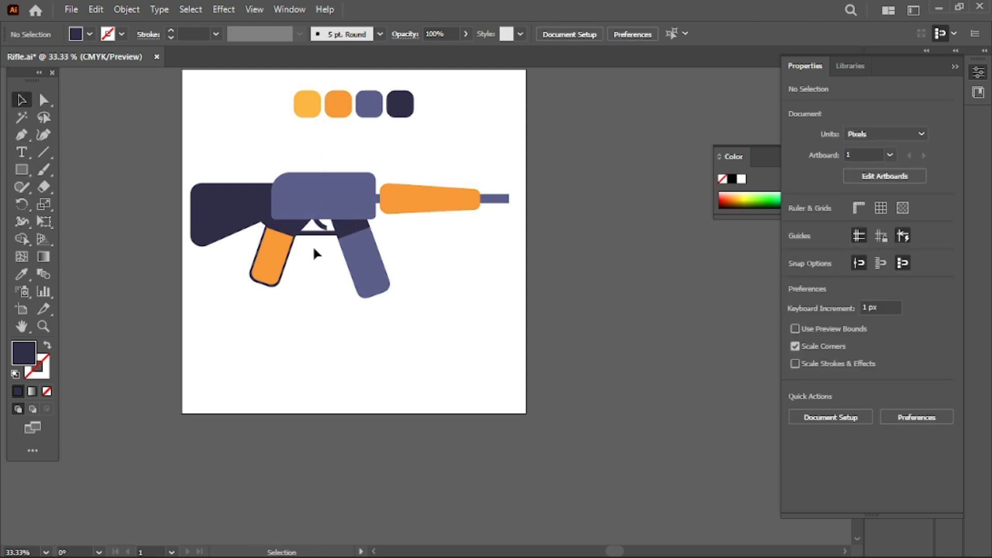
{"action": "left_click", "coordinate": [324, 222]}
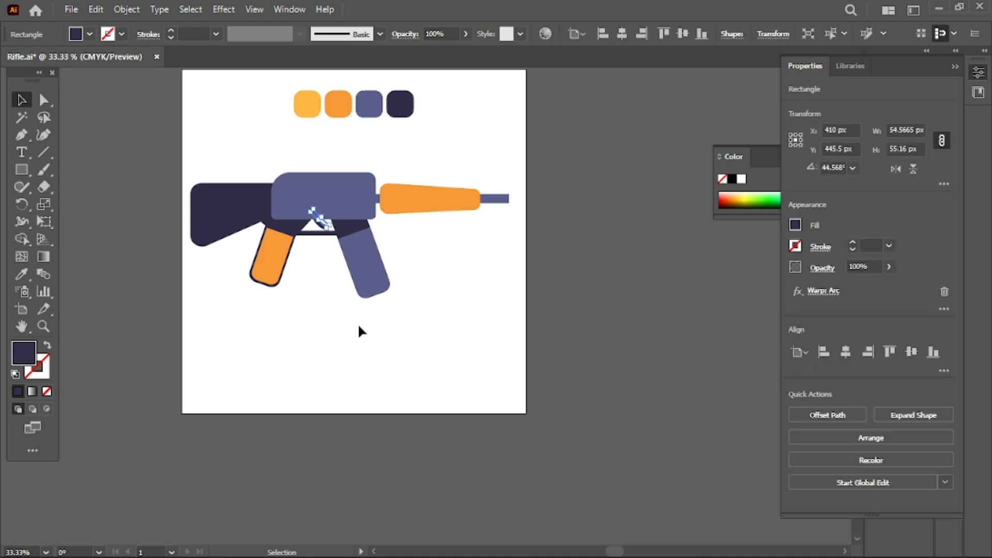
{"action": "left_click", "coordinate": [359, 326]}
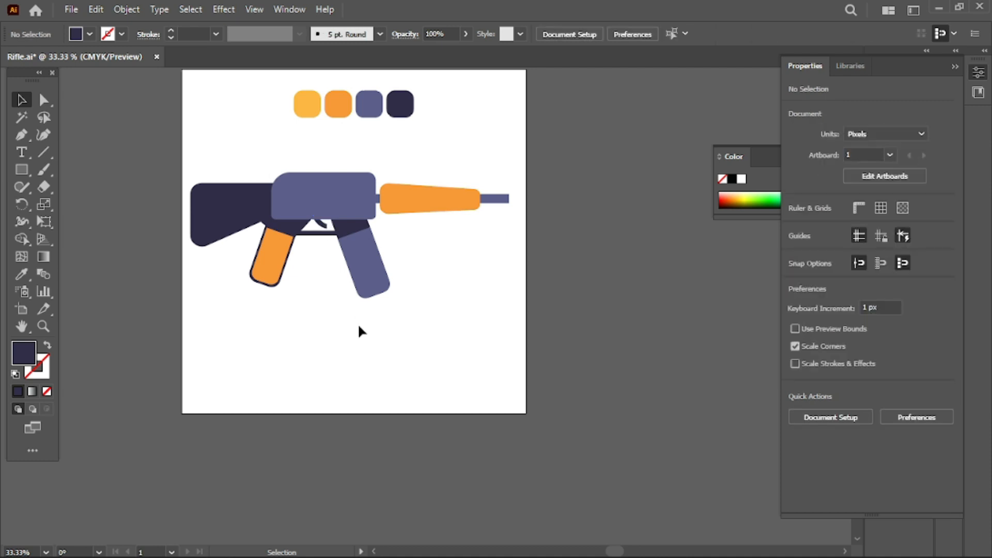
{"action": "key", "text": "a"}
{"action": "key", "text": "ctrl+s"}
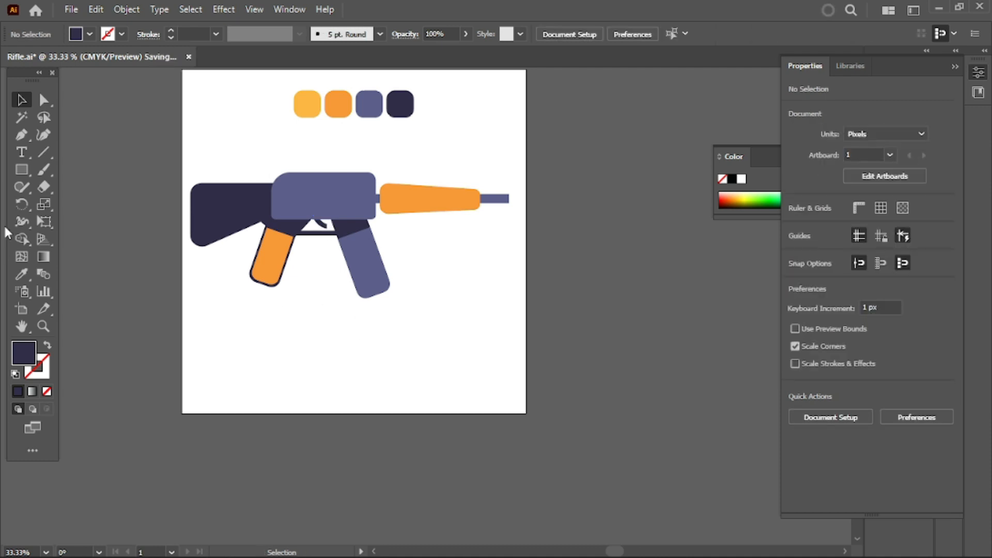
Draw a dark horizontal rounded bar about 182 × 15 px below the rifle and duplicate it just underneath
{"action": "left_click", "coordinate": [17, 170]}
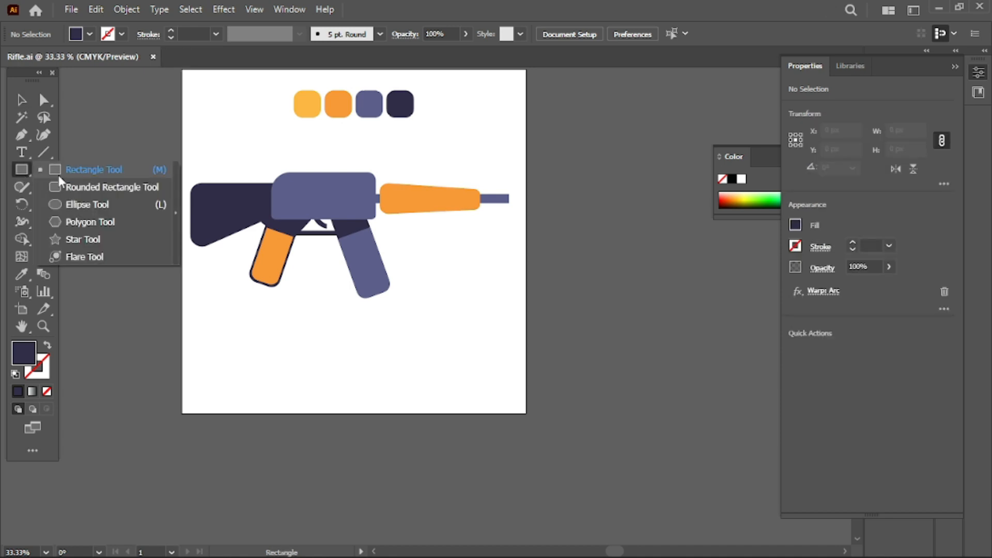
{"action": "left_click", "coordinate": [63, 188]}
{"action": "left_click_drag", "start_coordinate": [252, 335], "coordinate": [315, 340]}
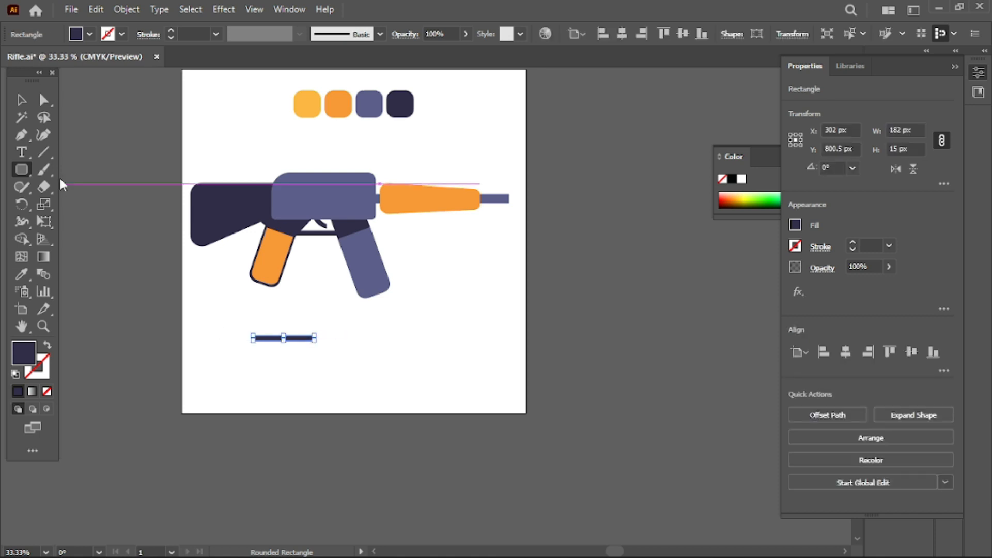
{"action": "left_click", "coordinate": [23, 100]}
{"action": "left_click_drag", "start_coordinate": [257, 338], "coordinate": [281, 357]}
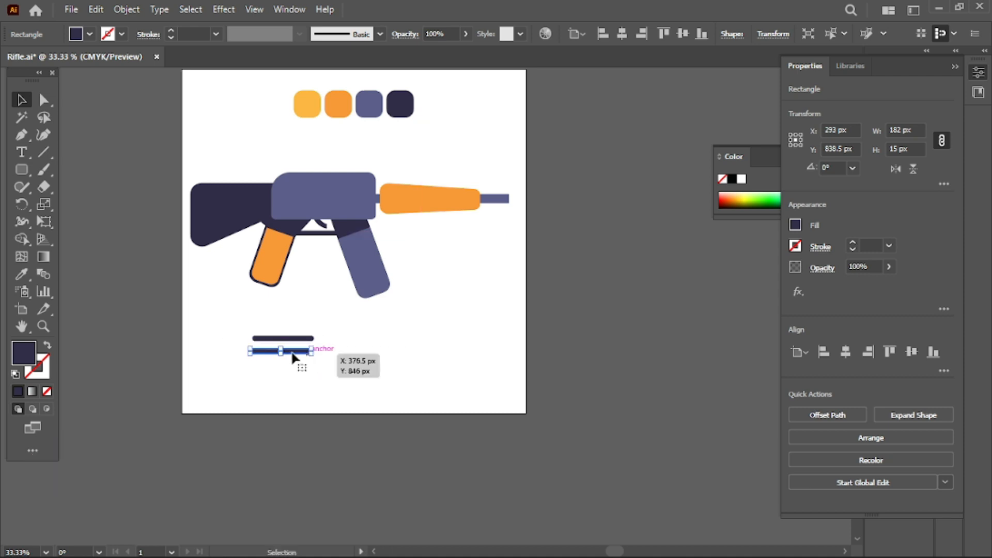
Move the two horizontal bars onto the front part of the purple body and align their left edges
{"action": "left_click_drag", "start_coordinate": [233, 321], "coordinate": [325, 197]}
{"action": "left_click", "coordinate": [829, 356]}
{"action": "left_click", "coordinate": [327, 321]}
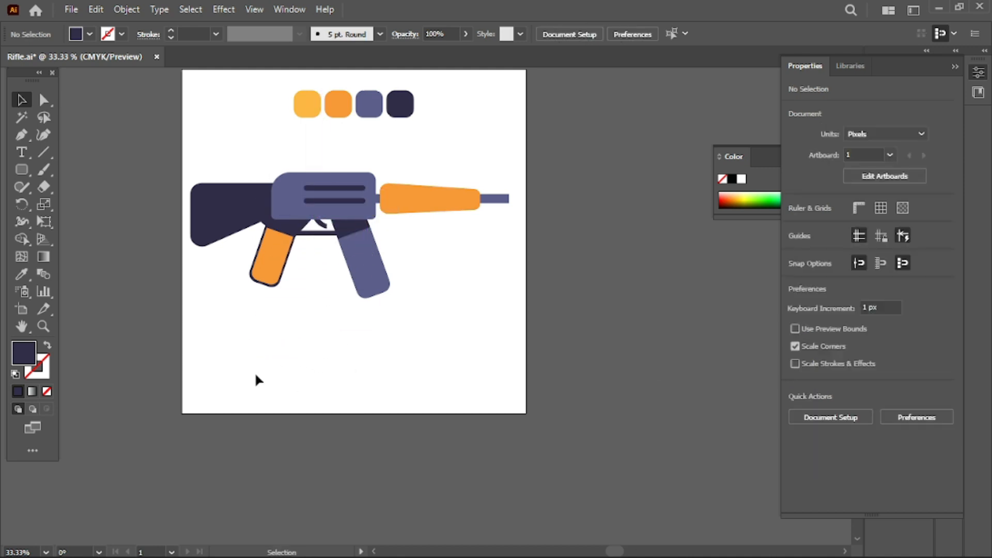
Draw a dark vertical rounded bar about 73 px high, duplicate it alongside, and place the pair at the purple body's rear
{"action": "left_click", "coordinate": [21, 169]}
{"action": "left_click_drag", "start_coordinate": [272, 333], "coordinate": [297, 371]}
{"action": "left_click", "coordinate": [22, 100]}
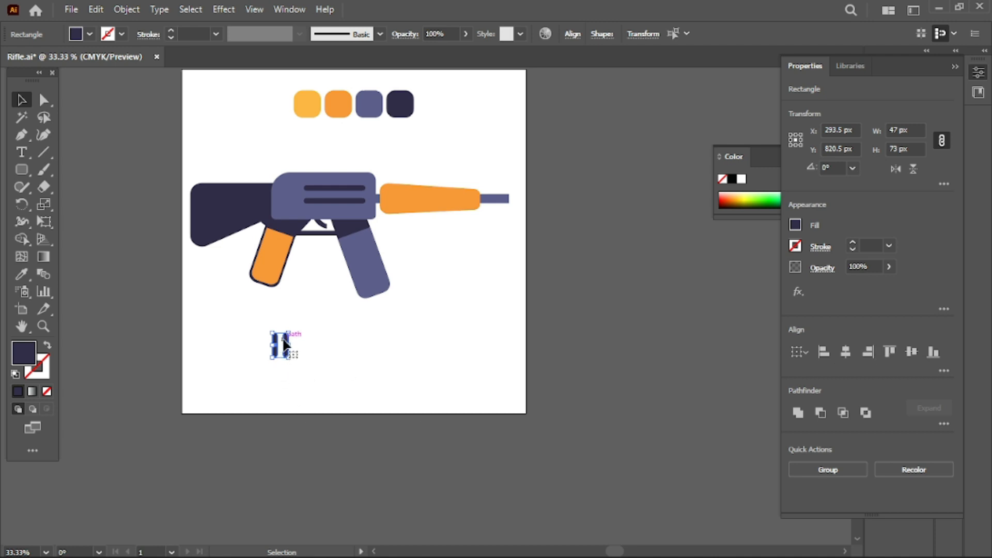
{"action": "left_click_drag", "start_coordinate": [283, 344], "coordinate": [293, 196]}
{"action": "left_click", "coordinate": [342, 329]}
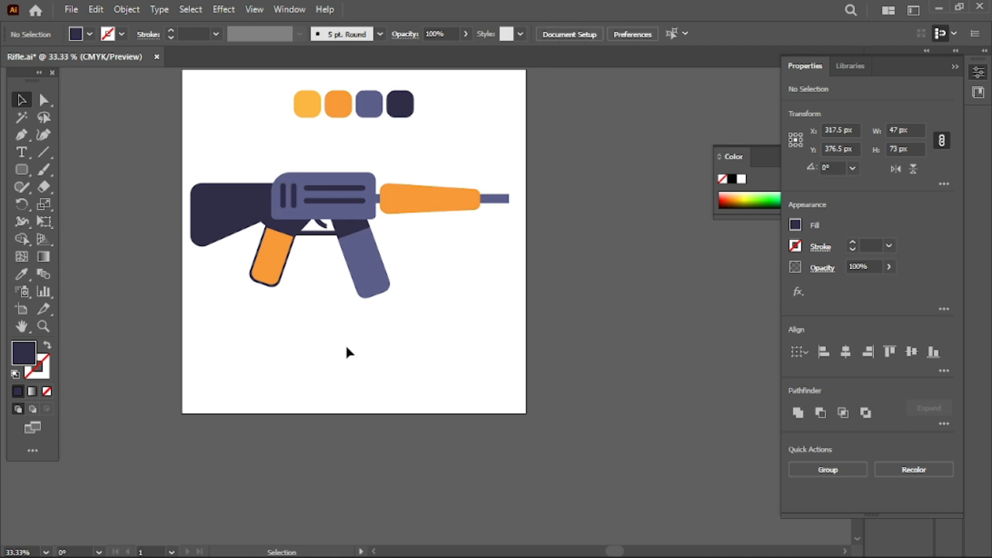
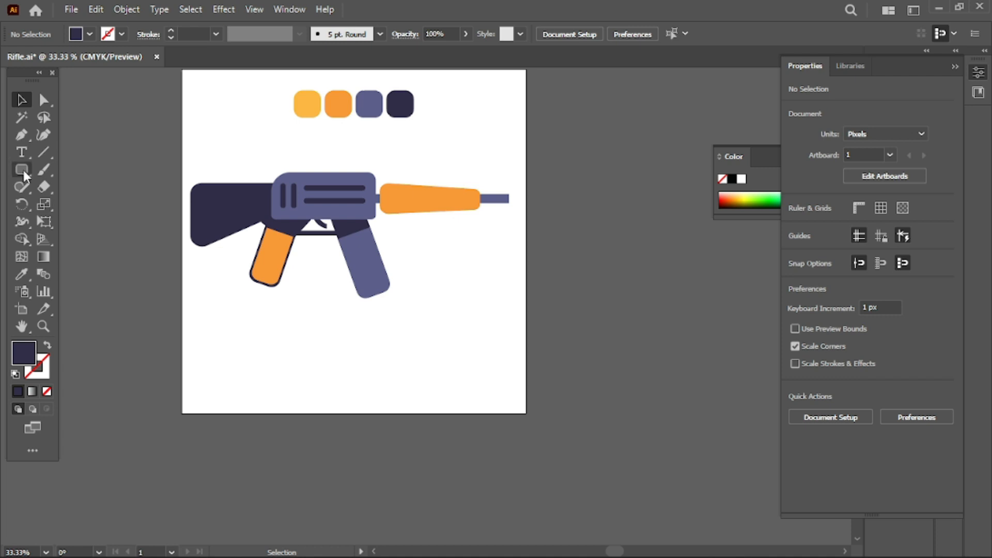
Draw a vertical rounded bar about 19 × 89 px and a shorter one beside it below the rifle, aligning their vertical centres
{"action": "left_click_drag", "start_coordinate": [266, 348], "coordinate": [265, 359]}
{"action": "left_click", "coordinate": [22, 169]}
{"action": "left_click_drag", "start_coordinate": [217, 326], "coordinate": [243, 356]}
{"action": "key", "text": "ctrl+z"}
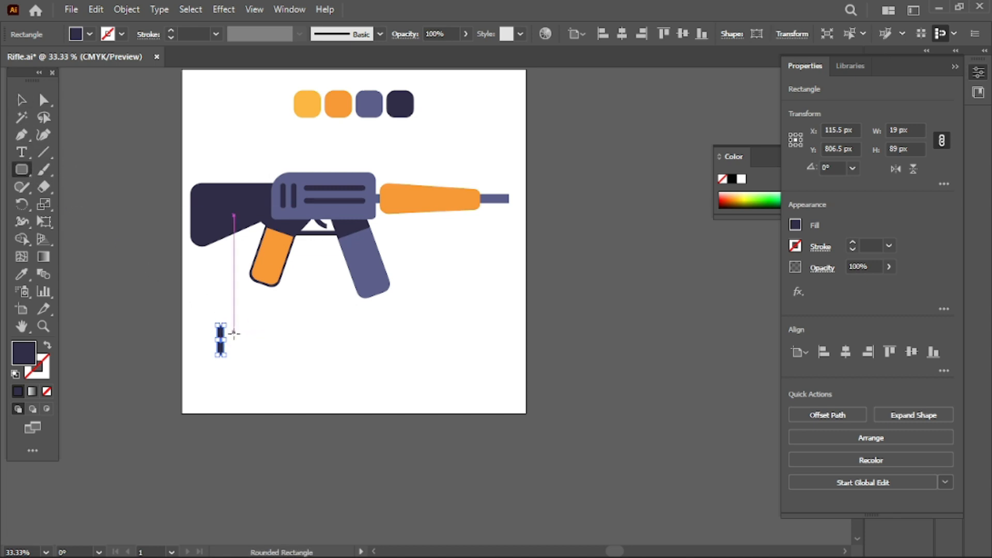
{"action": "left_click_drag", "start_coordinate": [234, 333], "coordinate": [249, 370]}
{"action": "left_click", "coordinate": [21, 100]}
{"action": "left_click", "coordinate": [188, 322]}
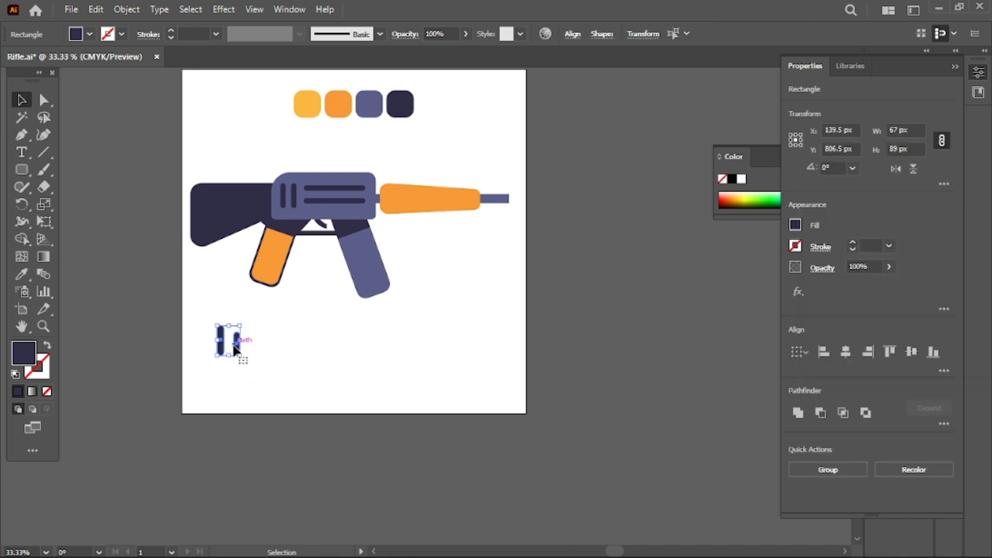
{"action": "left_click", "coordinate": [328, 372]}
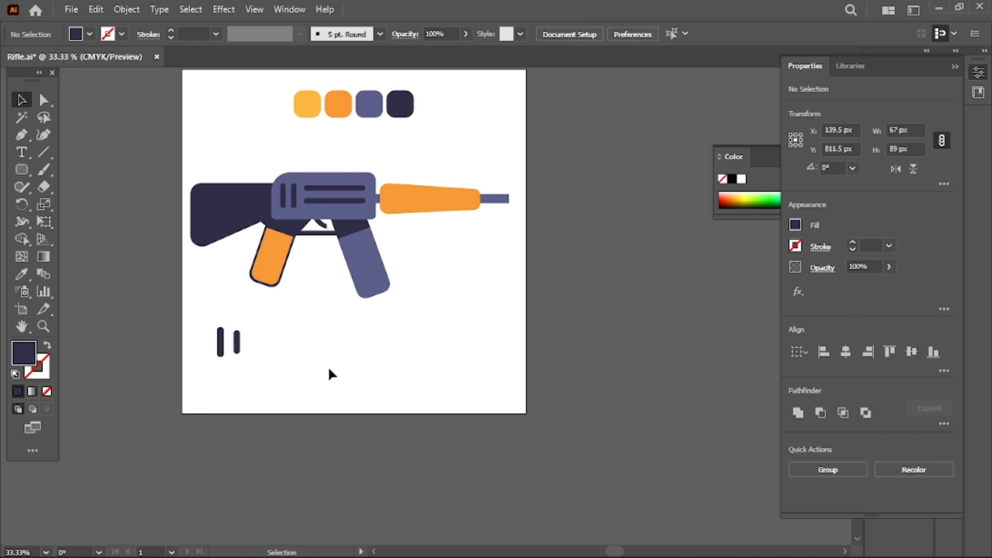
Duplicate the long and short vertical bars to the right of the originals
{"action": "left_click_drag", "start_coordinate": [234, 348], "coordinate": [238, 344]}
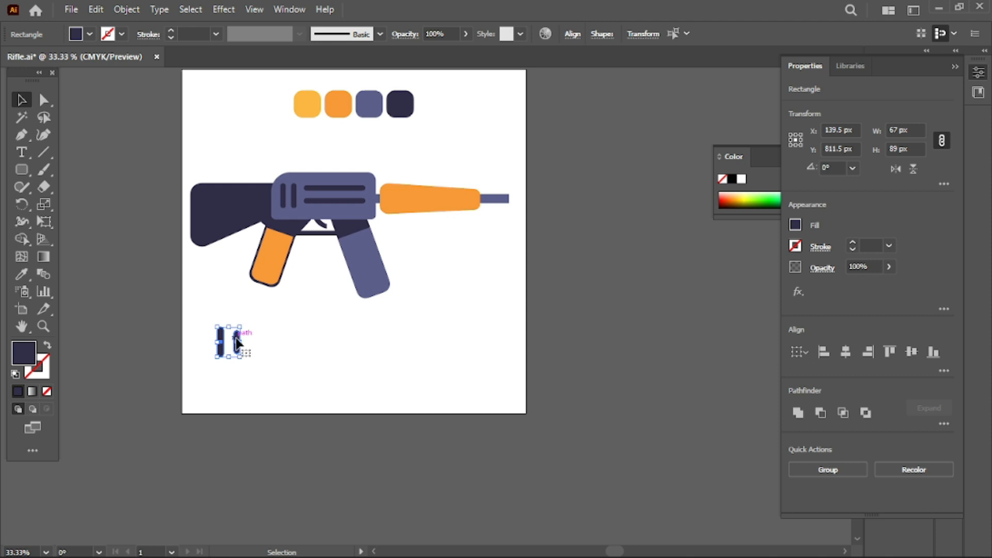
{"action": "mouse_move", "coordinate": [237, 341]}
{"action": "left_mouse_down"}
{"action": "mouse_move", "coordinate": [275, 353]}
{"action": "mouse_move", "coordinate": [287, 337]}
{"action": "mouse_move", "coordinate": [249, 356]}
{"action": "left_mouse_up"}
{"action": "left_click", "coordinate": [288, 368]}
{"action": "left_click", "coordinate": [251, 333]}
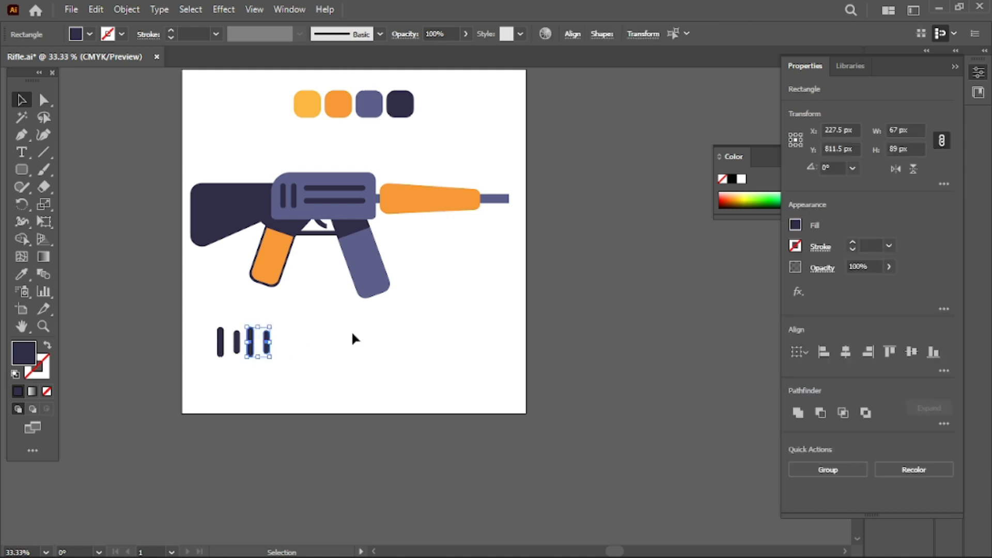
Group the duplicated pair of bars and reduce the group's height so its bars are shorter than the originals
{"action": "right_click", "coordinate": [267, 340]}
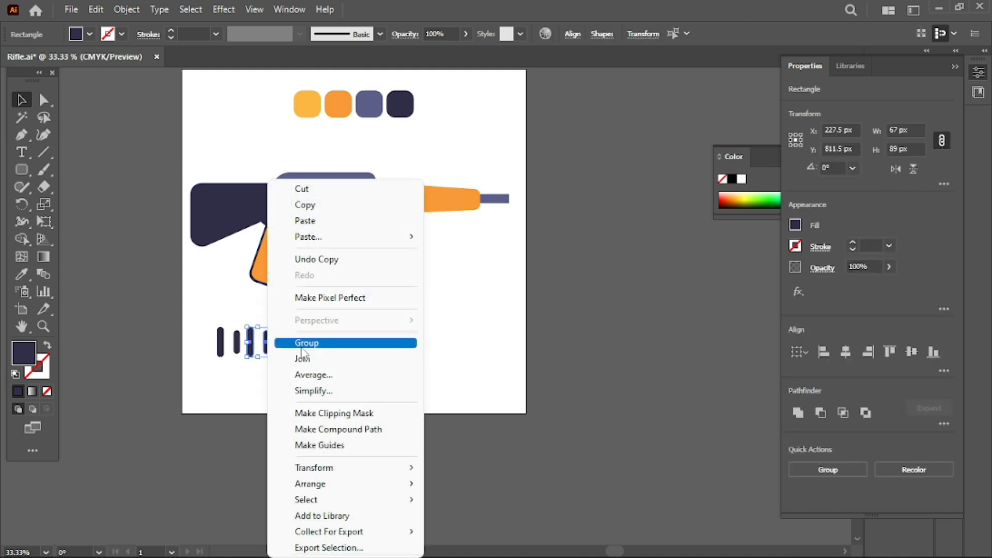
{"action": "left_click", "coordinate": [310, 342]}
{"action": "left_click", "coordinate": [899, 129]}
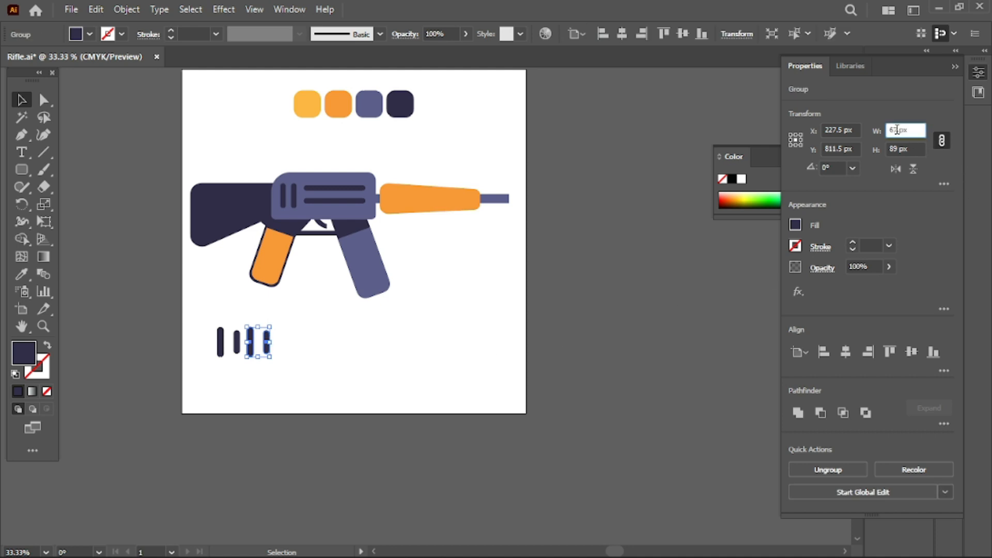
{"action": "left_click_drag", "start_coordinate": [246, 328], "coordinate": [282, 355]}
Align the vertical centres of all four bars below the rifle
{"action": "left_click", "coordinate": [261, 372]}
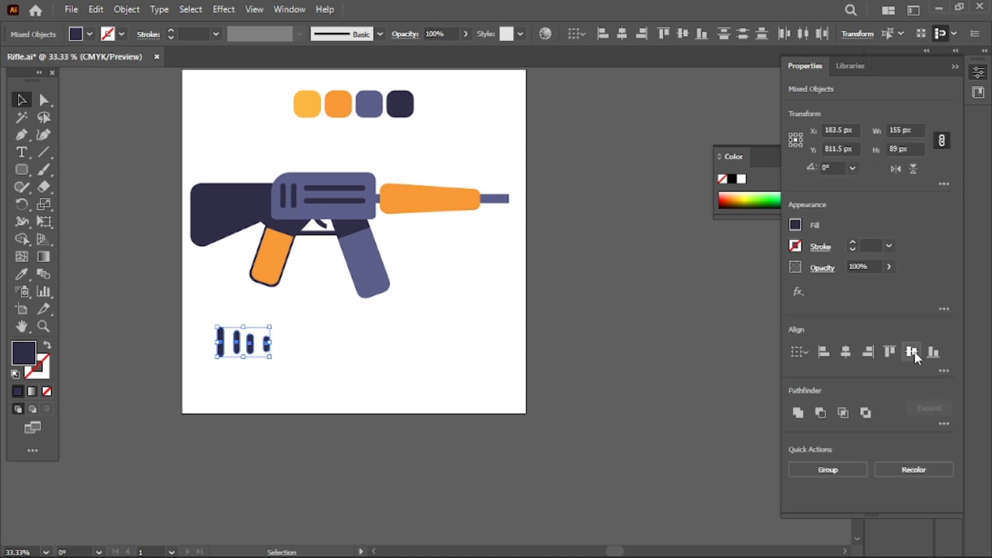
{"action": "left_click", "coordinate": [913, 352]}
{"action": "left_click", "coordinate": [315, 374]}
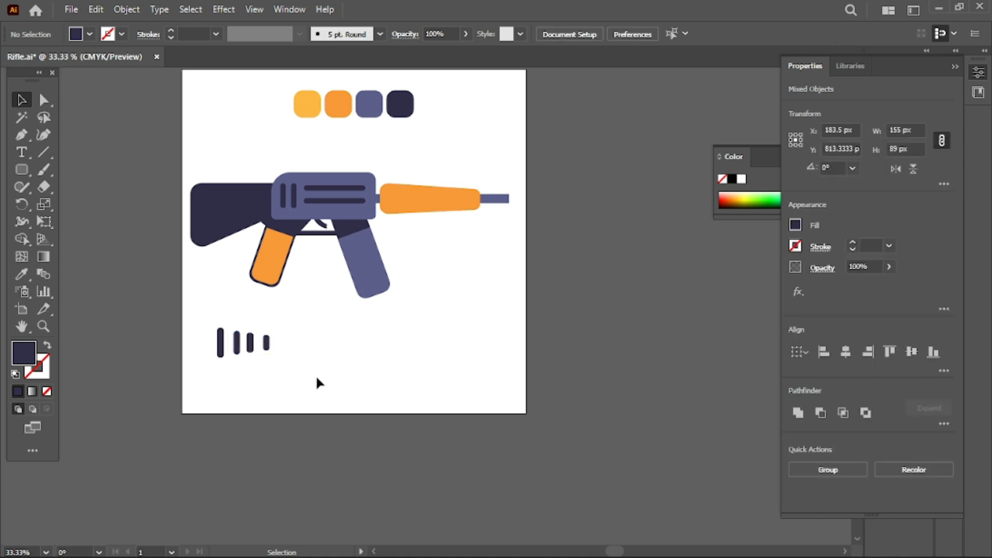
Recolour the four vertical bars with the light orange palette swatch
{"action": "left_click", "coordinate": [221, 344]}
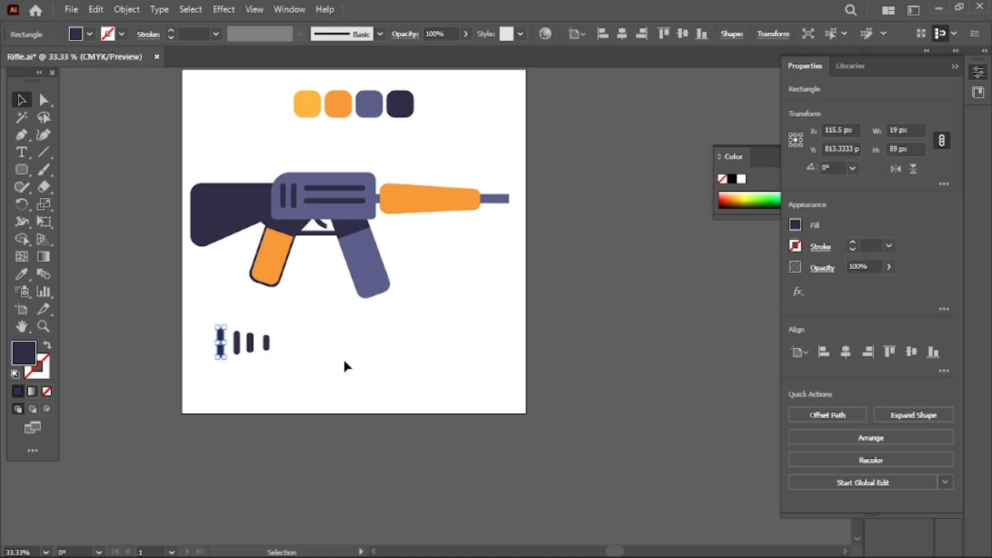
{"action": "left_click_drag", "start_coordinate": [304, 356], "coordinate": [196, 350]}
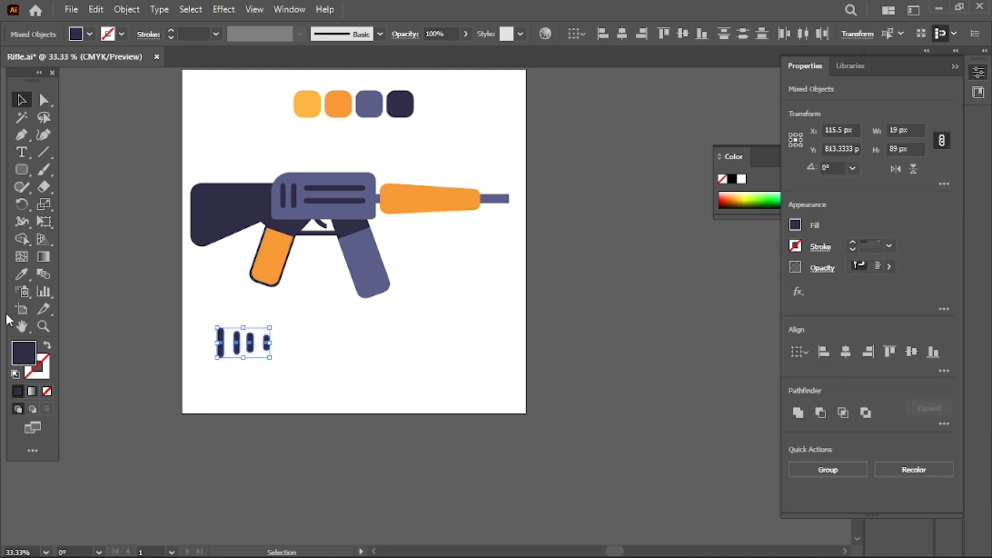
{"action": "left_click", "coordinate": [21, 274]}
{"action": "left_click", "coordinate": [305, 109]}
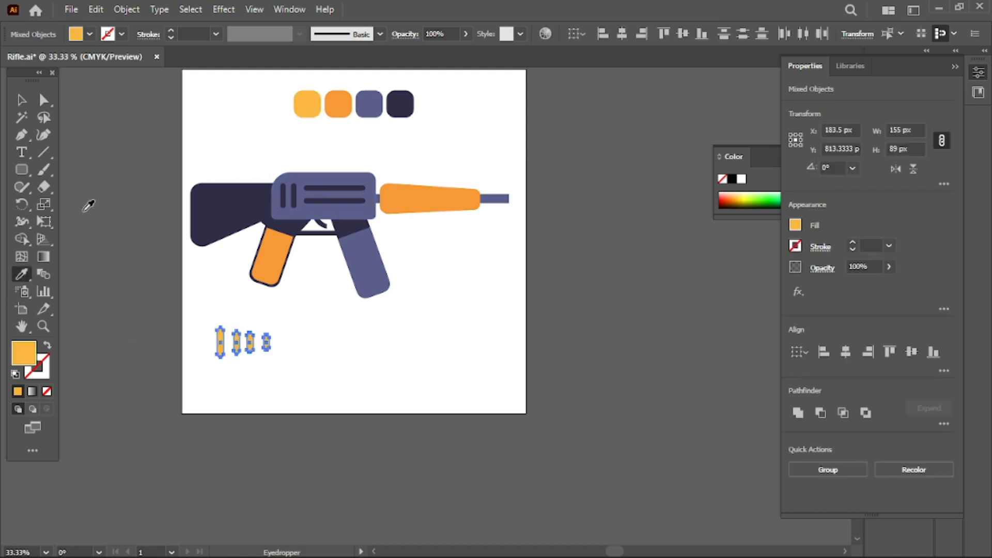
{"action": "left_click", "coordinate": [25, 101]}
{"action": "left_click", "coordinate": [355, 363]}
Place the four light orange bars on the orange handguard, sized to about 179 × 70 px overall, with the tallest nearest the body
{"action": "left_click", "coordinate": [405, 206]}
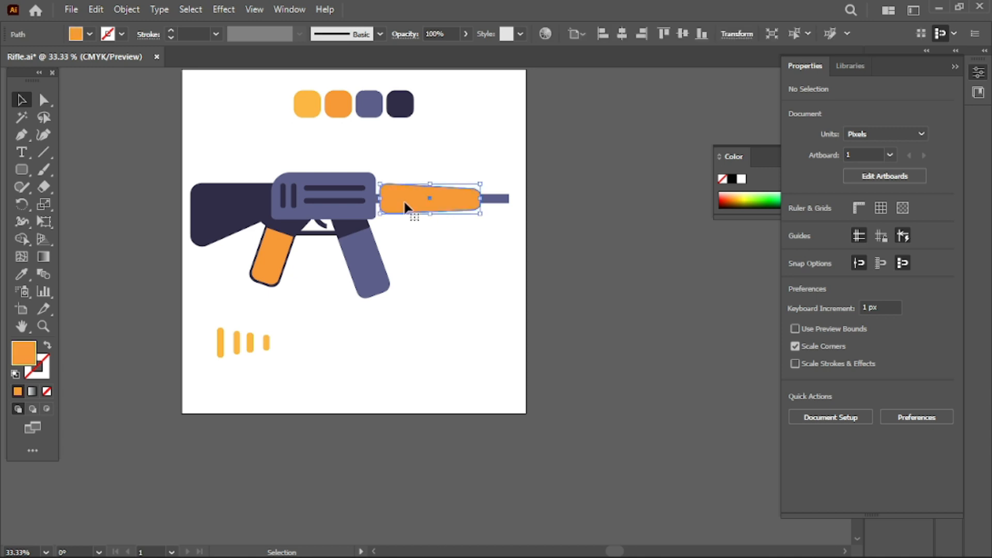
{"action": "left_click_drag", "start_coordinate": [237, 355], "coordinate": [425, 193]}
{"action": "left_click", "coordinate": [449, 285]}
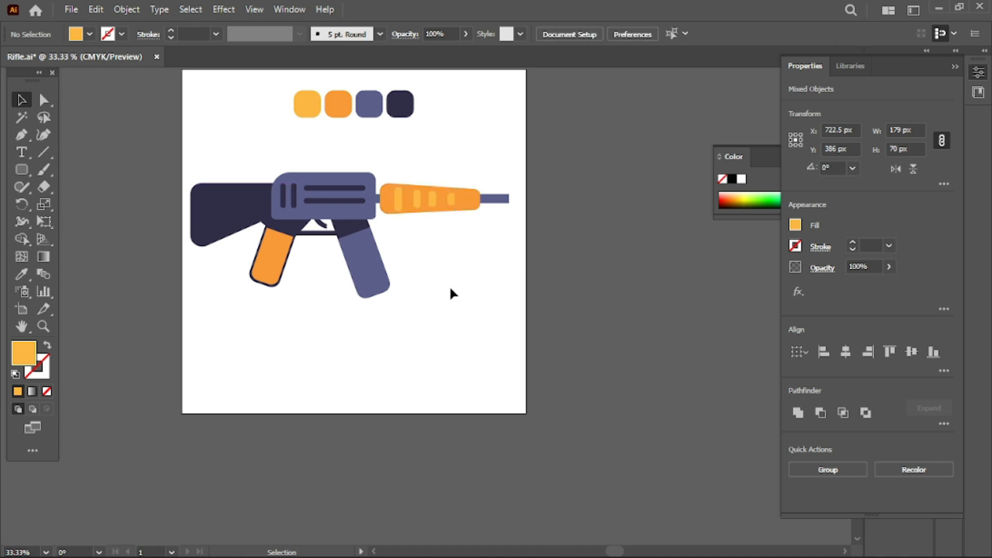
Align the vertical centres of the four light orange bars and the orange handguard
{"action": "left_click", "coordinate": [397, 201]}
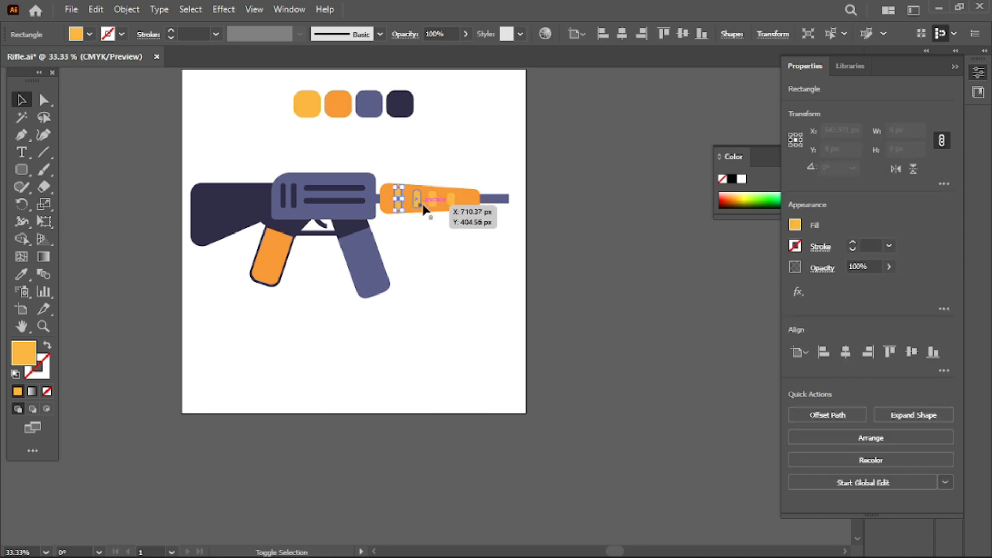
{"action": "left_click", "coordinate": [417, 201], "text": "shift"}
{"action": "left_click", "coordinate": [433, 200], "text": "shift"}
{"action": "left_click", "coordinate": [451, 203], "text": "shift"}
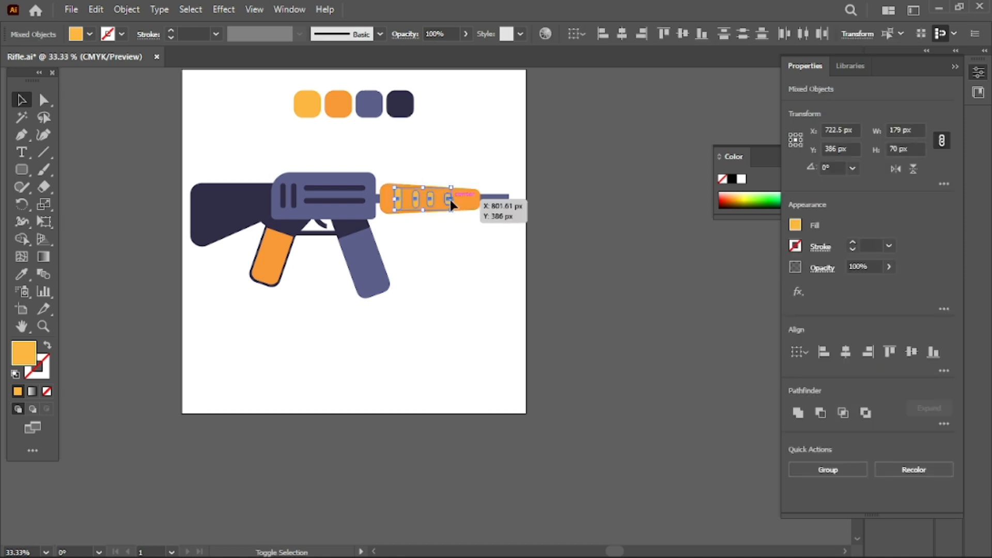
{"action": "left_click", "coordinate": [476, 210], "text": "shift"}
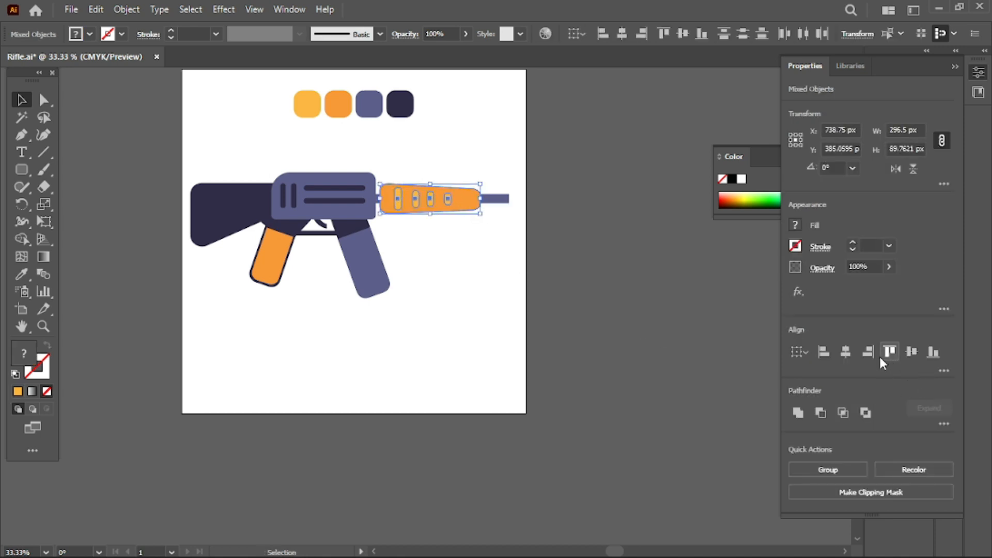
{"action": "left_click", "coordinate": [454, 251]}
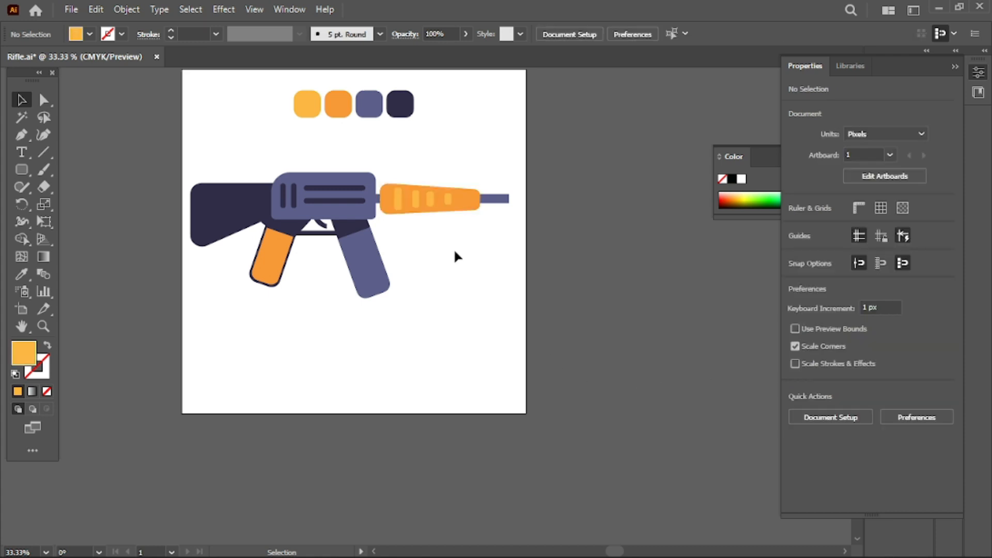
Move the grouped pair of shorter bars on the handguard 29 px towards the muzzle
{"action": "left_click", "coordinate": [448, 201]}
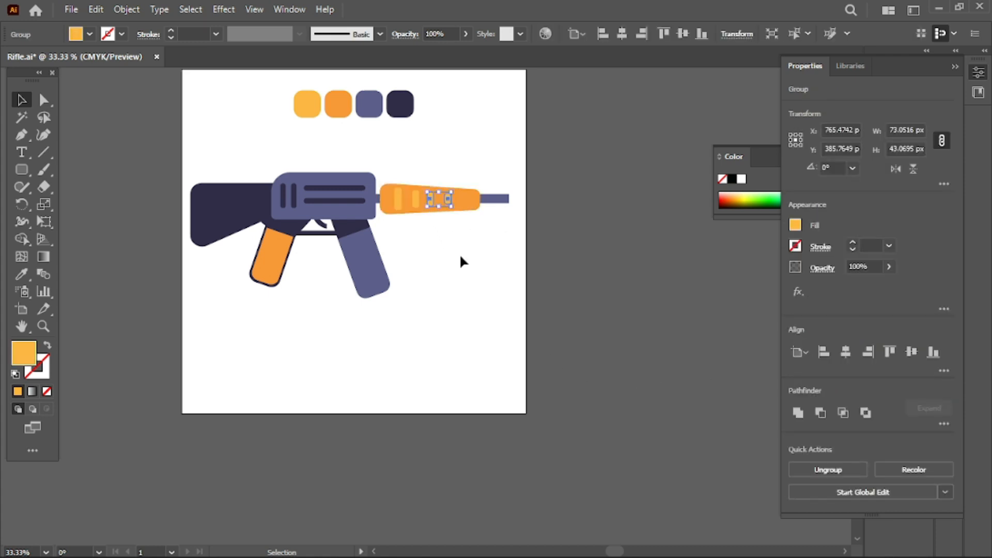
{"action": "key", "text": "Right"}
{"action": "key", "text": "Right"}
{"action": "key", "text": "Right"}
{"action": "key", "text": "Right"}
{"action": "key", "text": "Right"}
{"action": "key", "text": "Right"}
{"action": "key", "text": "Right"}
{"action": "key", "text": "Right"}
{"action": "key", "text": "Right"}
{"action": "key", "text": "Right"}
{"action": "key", "text": "Right"}
{"action": "key", "text": "Right"}
{"action": "key", "text": "Right"}
{"action": "key", "text": "Right"}
{"action": "key", "text": "Right"}
{"action": "key", "text": "Right"}
{"action": "key", "text": "Right"}
{"action": "key", "text": "Right"}
{"action": "key", "text": "Right"}
{"action": "key", "text": "Right"}
{"action": "key", "text": "Right"}
{"action": "key", "text": "Right"}
{"action": "key", "text": "Right"}
{"action": "key", "text": "Right"}
{"action": "key", "text": "Right"}
{"action": "key", "text": "Right"}
{"action": "key", "text": "Right"}
{"action": "key", "text": "Right"}
{"action": "key", "text": "Right"}
{"action": "key", "text": "Right"}
{"action": "key", "text": "Right"}
{"action": "key", "text": "Right"}
{"action": "key", "text": "Right"}
{"action": "key", "text": "Right"}
{"action": "key", "text": "Right"}
{"action": "left_click", "coordinate": [461, 261]}
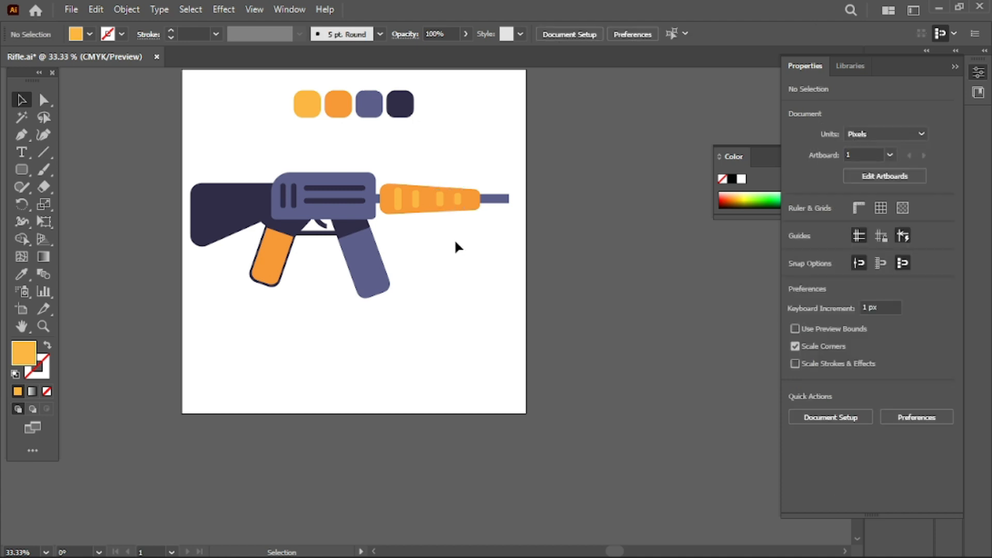
Resize the grouped pair of bars nearest the muzzle to about 66 × 49 px and shift it 19 px towards the muzzle and 1 px up
{"action": "left_click", "coordinate": [438, 207]}
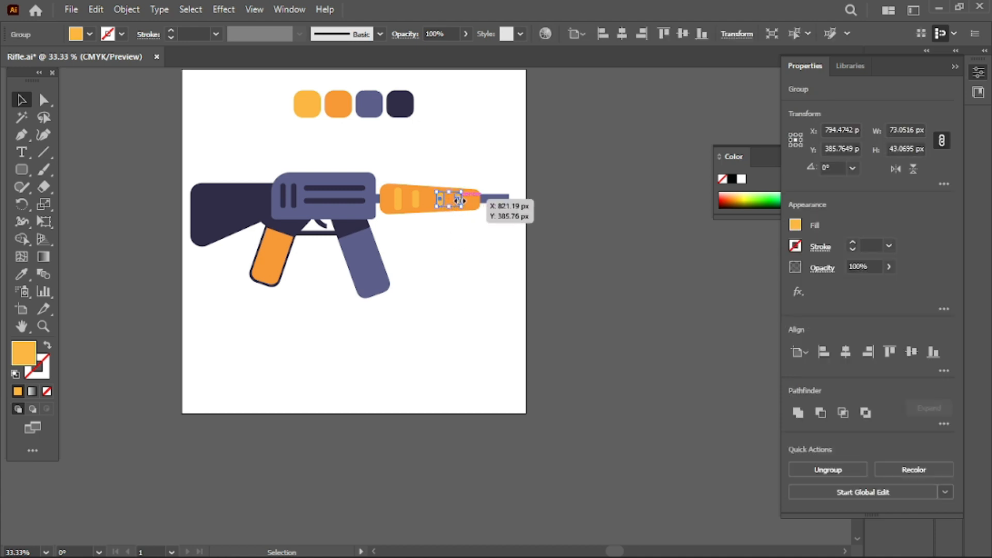
{"action": "mouse_move", "coordinate": [461, 206]}
{"action": "left_mouse_down"}
{"action": "mouse_move", "coordinate": [451, 200]}
{"action": "mouse_move", "coordinate": [463, 202]}
{"action": "left_mouse_up"}
{"action": "left_click", "coordinate": [467, 293]}
{"action": "left_click", "coordinate": [441, 200]}
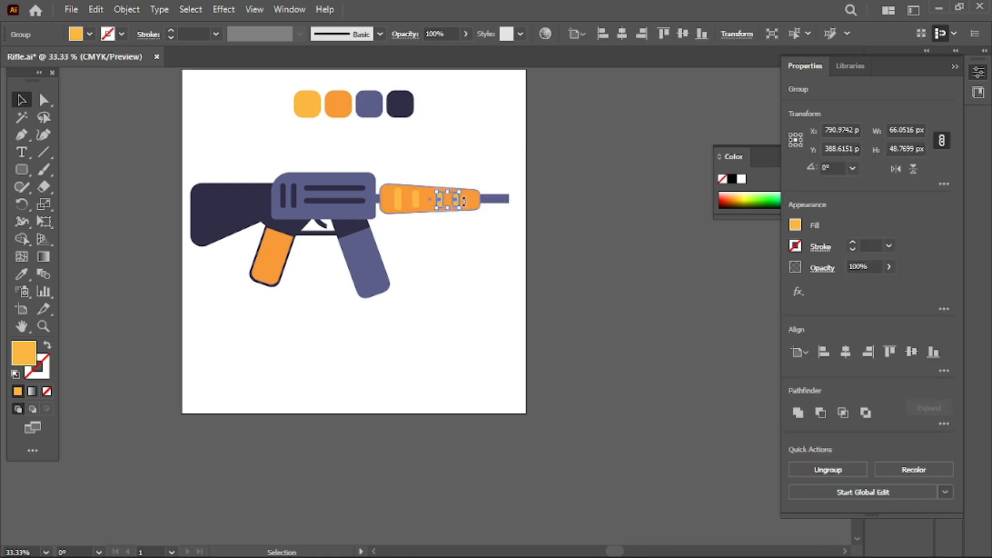
{"action": "key", "text": "Right"}
{"action": "key", "text": "Right"}
{"action": "key", "text": "Right"}
{"action": "key", "text": "Right"}
{"action": "key", "text": "Right"}
{"action": "key", "text": "Right"}
{"action": "key", "text": "Right"}
{"action": "key", "text": "Right"}
{"action": "key", "text": "Right"}
{"action": "key", "text": "Right"}
{"action": "key", "text": "Right"}
{"action": "key", "text": "Right"}
{"action": "key", "text": "Right"}
{"action": "key", "text": "Right"}
{"action": "key", "text": "Right"}
{"action": "key", "text": "Right"}
{"action": "key", "text": "Right"}
{"action": "key", "text": "Right"}
{"action": "key", "text": "Right"}
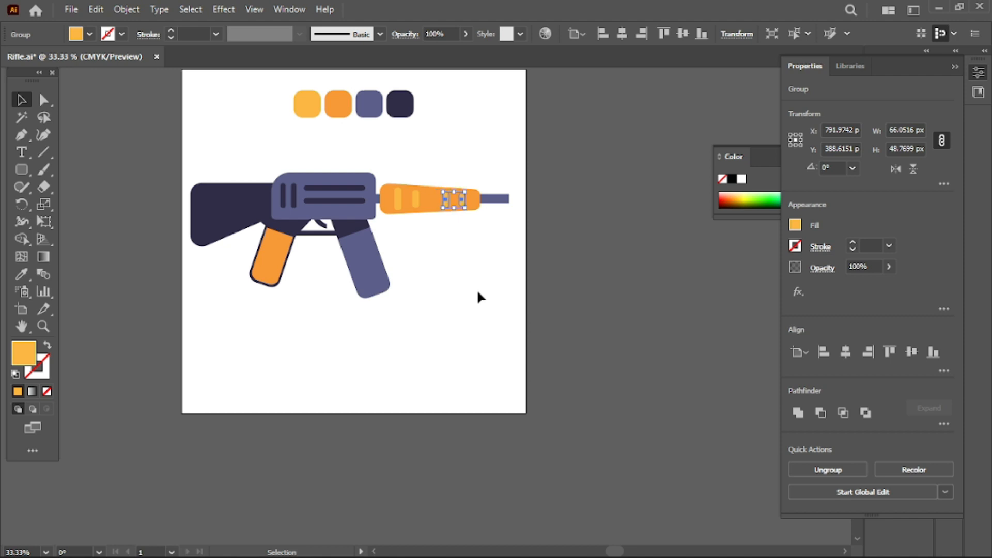
{"action": "key", "text": "Up"}
{"action": "left_click", "coordinate": [478, 293]}
Duplicate the second bar from the body, about 20 × 51 px, into the gap in the middle of the handguard
{"action": "left_click", "coordinate": [416, 199]}
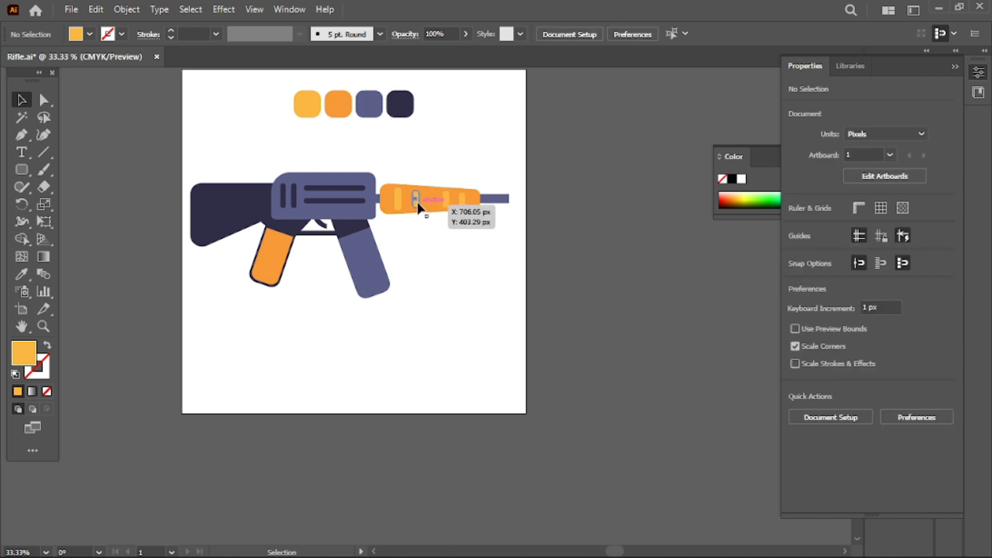
{"action": "left_click", "coordinate": [423, 239]}
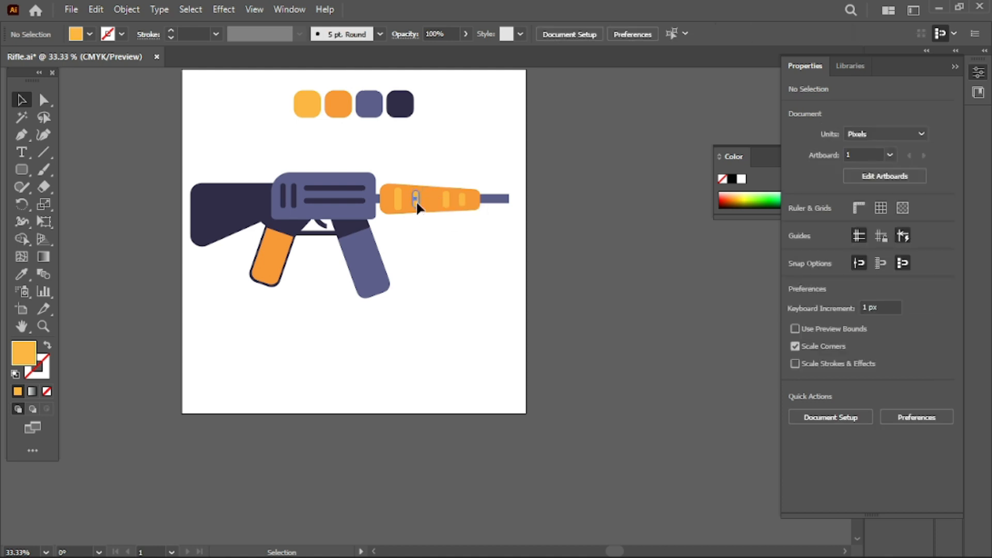
{"action": "mouse_move", "coordinate": [418, 206]}
{"action": "left_mouse_down"}
{"action": "mouse_move", "coordinate": [408, 310]}
{"action": "mouse_move", "coordinate": [433, 207]}
{"action": "left_mouse_up"}
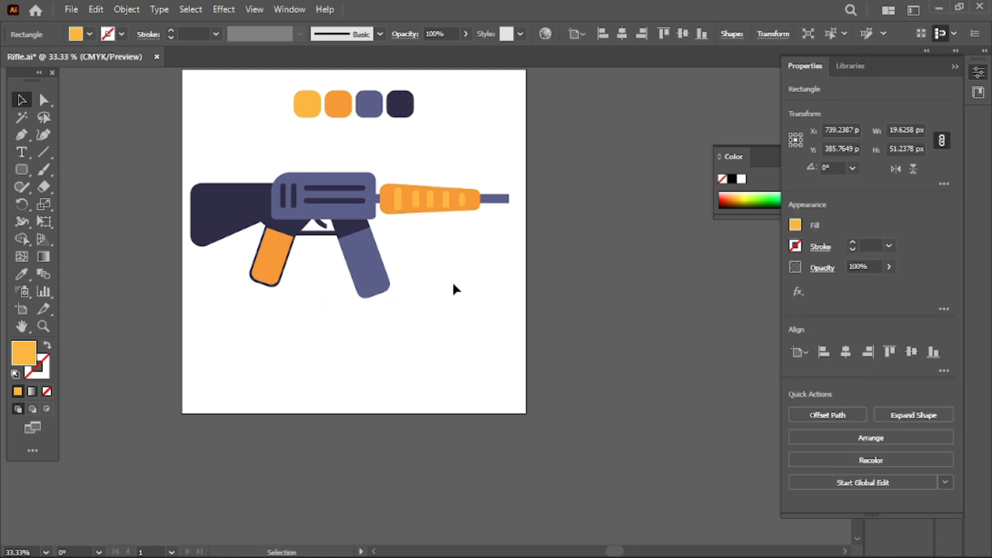
{"action": "left_click", "coordinate": [453, 288]}
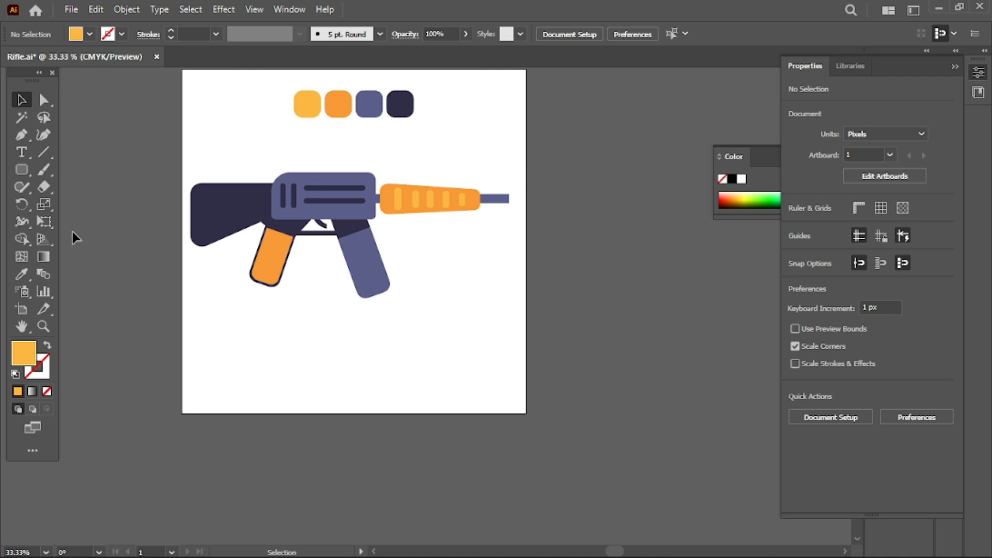
{"action": "left_click", "coordinate": [21, 169]}
{"action": "left_click_drag", "start_coordinate": [468, 130], "coordinate": [496, 163]}
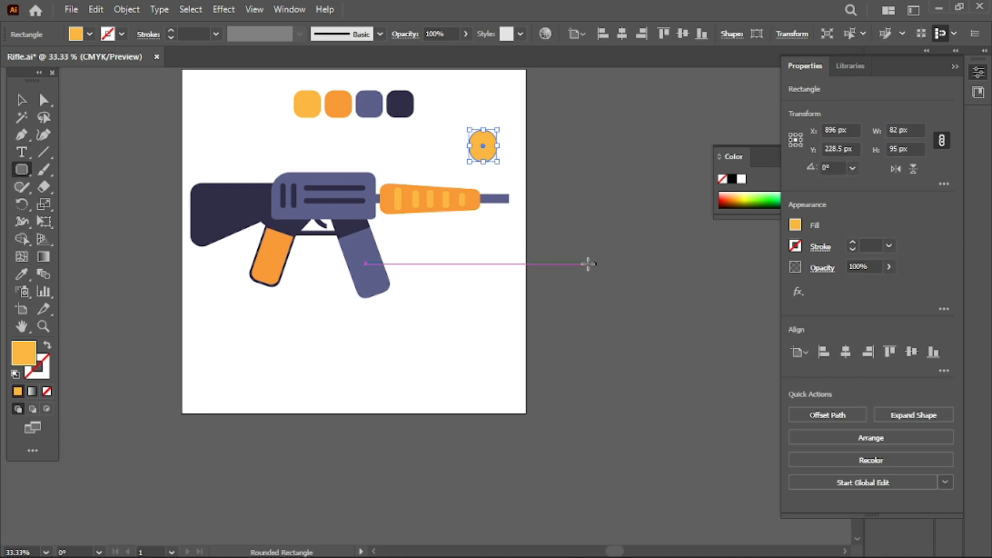
{"action": "key", "text": "Delete"}
Draw a light orange square of 154 × 154 px above the barrel and round its corners, more strongly on the muzzle side
{"action": "left_click_drag", "start_coordinate": [23, 169], "coordinate": [57, 174]}
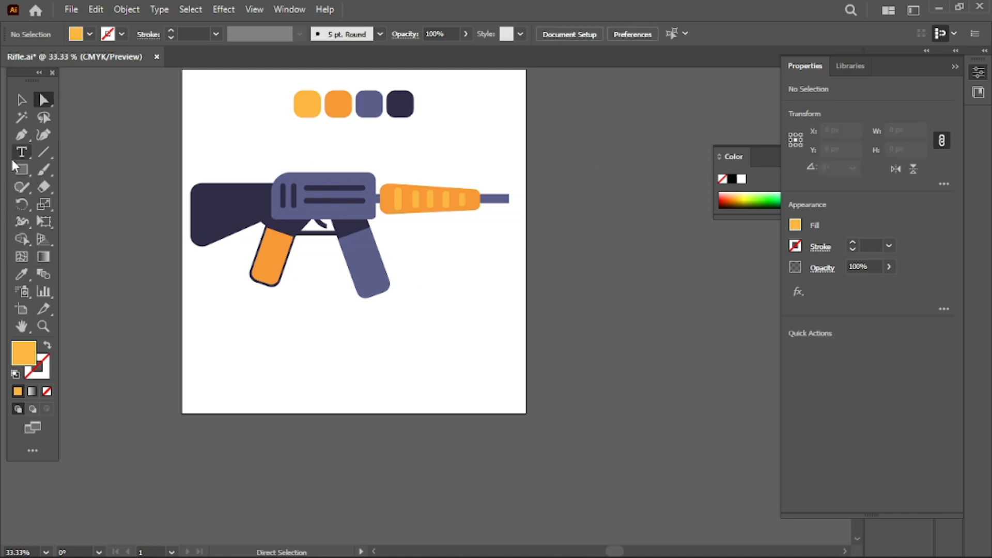
{"action": "mouse_move", "coordinate": [454, 120]}
{"action": "left_mouse_down"}
{"action": "mouse_move", "coordinate": [478, 169]}
{"action": "mouse_move", "coordinate": [514, 177]}
{"action": "mouse_move", "coordinate": [506, 172]}
{"action": "left_mouse_up"}
{"action": "key", "text": "a"}
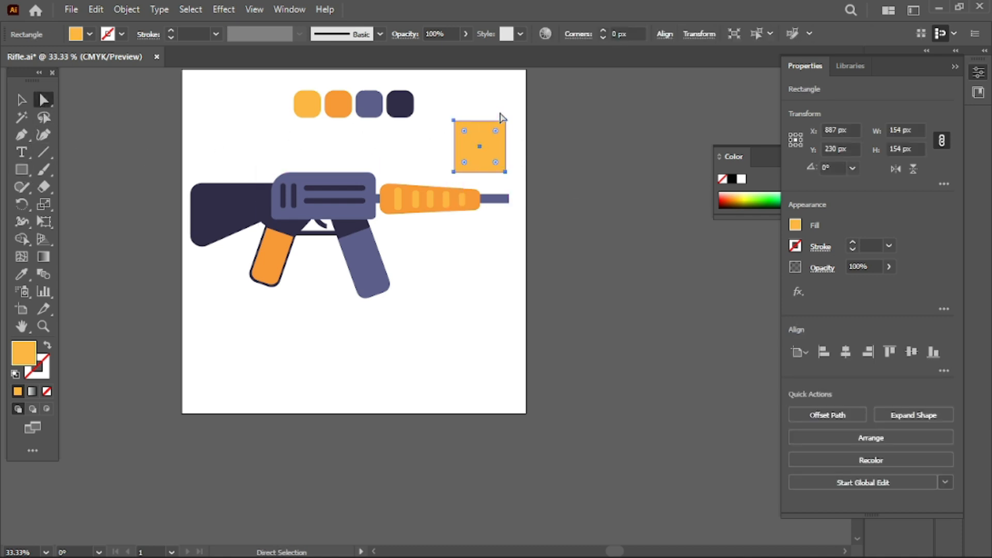
{"action": "left_click", "coordinate": [505, 151]}
{"action": "left_click_drag", "start_coordinate": [496, 132], "coordinate": [493, 137]}
{"action": "key", "text": "v"}
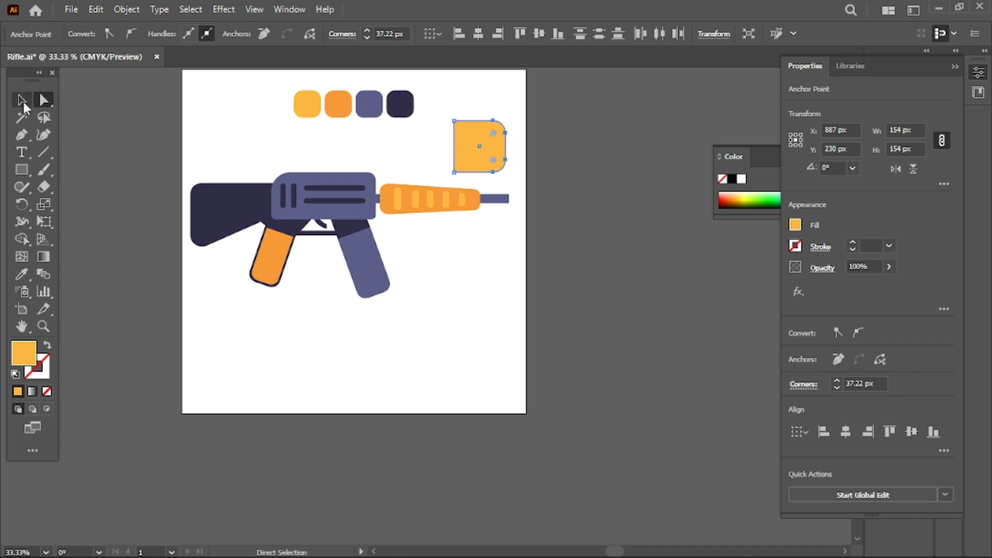
{"action": "left_click_drag", "start_coordinate": [465, 132], "coordinate": [461, 126]}
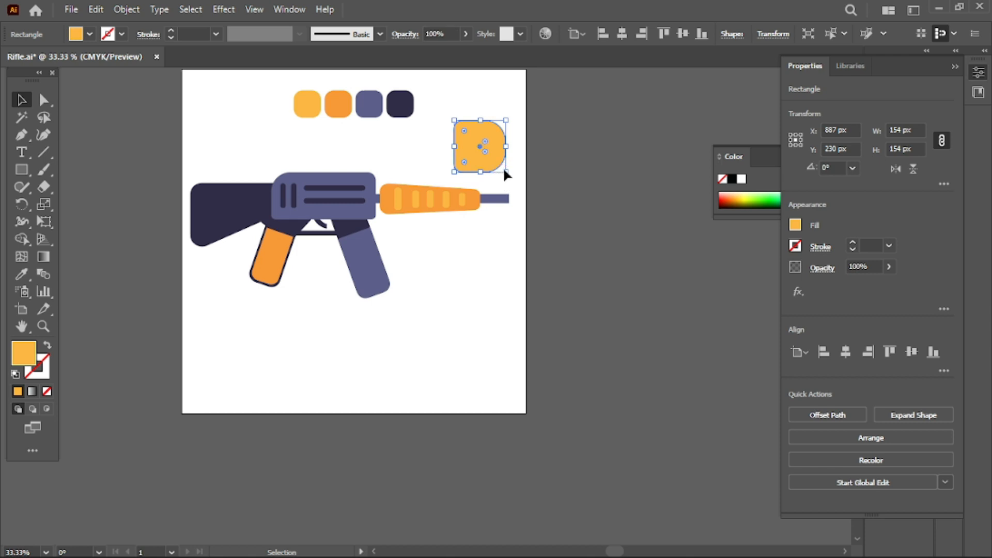
Scale the rounded square down to about 46 × 46 px and place it on the barrel's end as a muzzle tip
{"action": "left_click_drag", "start_coordinate": [505, 171], "coordinate": [506, 199]}
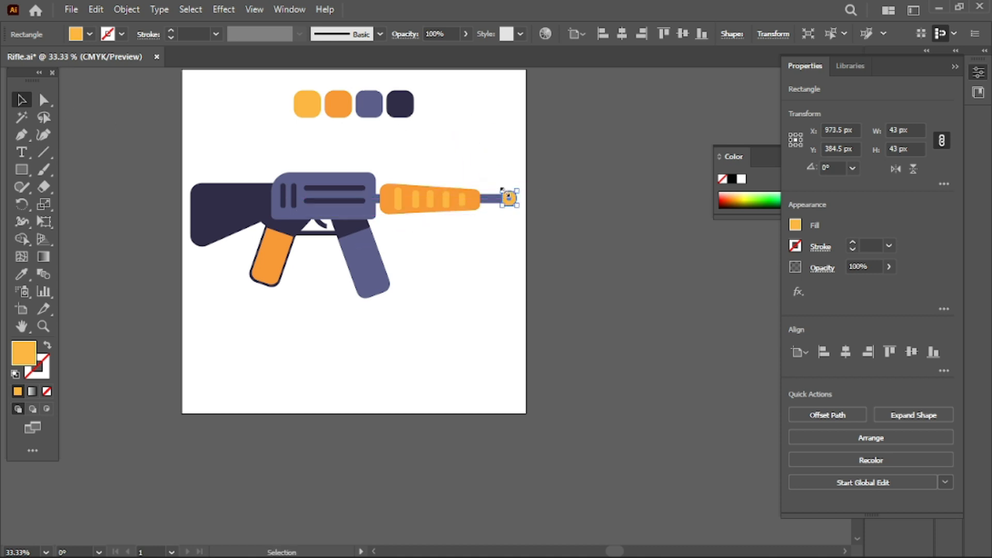
{"action": "left_click", "coordinate": [484, 261]}
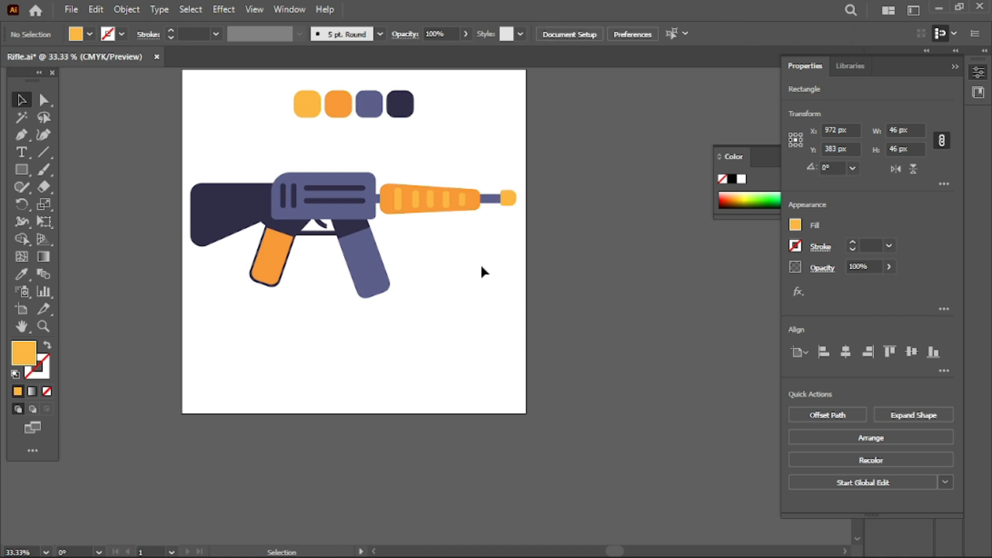
Group all the light orange bars together with the orange handguard
{"action": "left_click", "coordinate": [397, 203]}
{"action": "left_click", "coordinate": [416, 203], "text": "shift"}
{"action": "left_click", "coordinate": [431, 203], "text": "shift"}
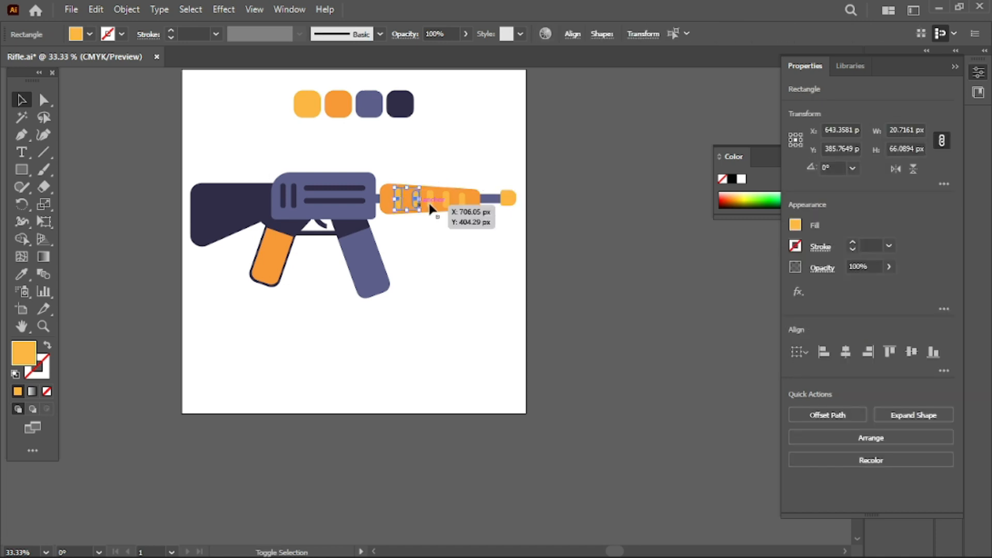
{"action": "left_click", "coordinate": [445, 203], "text": "shift"}
{"action": "left_click", "coordinate": [463, 204], "text": "shift"}
{"action": "left_click", "coordinate": [480, 206], "text": "shift"}
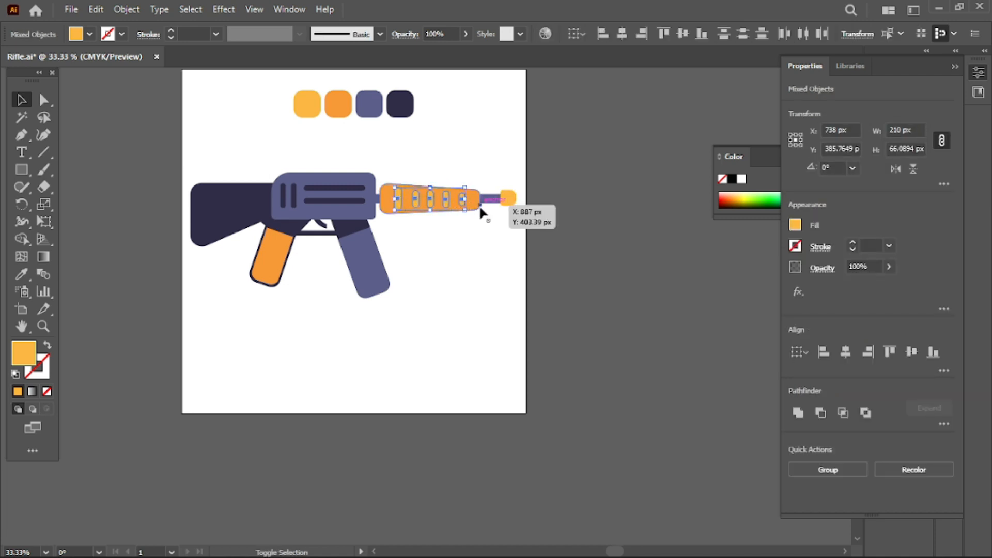
{"action": "right_click", "coordinate": [478, 207]}
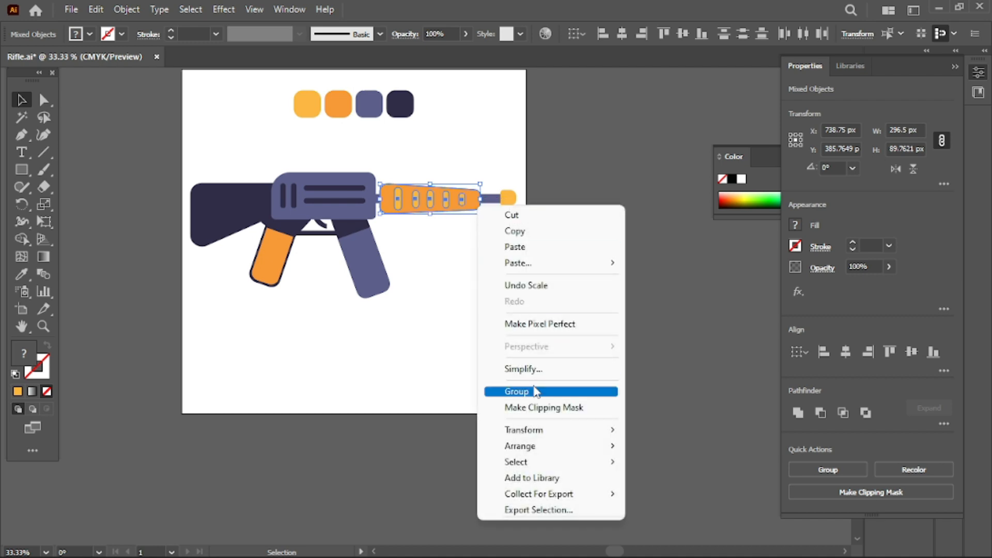
{"action": "left_click", "coordinate": [514, 391]}
{"action": "left_click", "coordinate": [484, 341]}
Align the vertical centres of the handguard group, the barrel and the light orange muzzle tip
{"action": "left_click_drag", "start_coordinate": [461, 230], "coordinate": [519, 239]}
{"action": "left_click", "coordinate": [913, 353]}
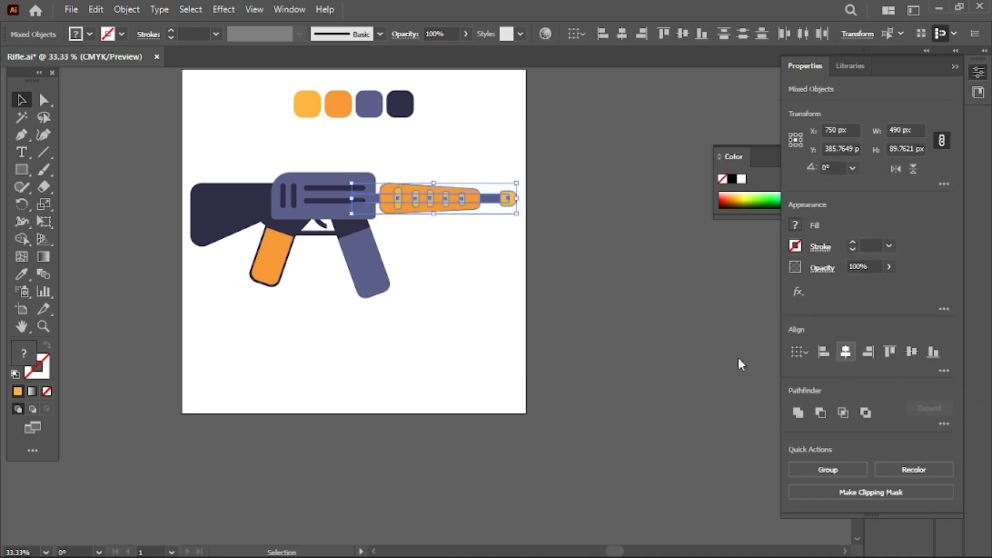
{"action": "left_click", "coordinate": [478, 282]}
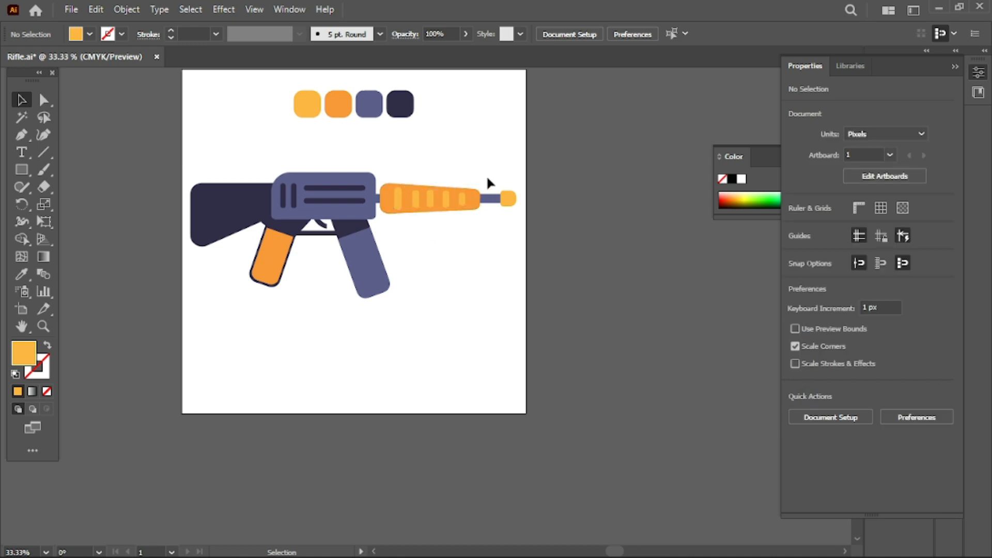
Move the handguard group, barrel and muzzle tip up by 2 px
{"action": "left_click", "coordinate": [438, 195]}
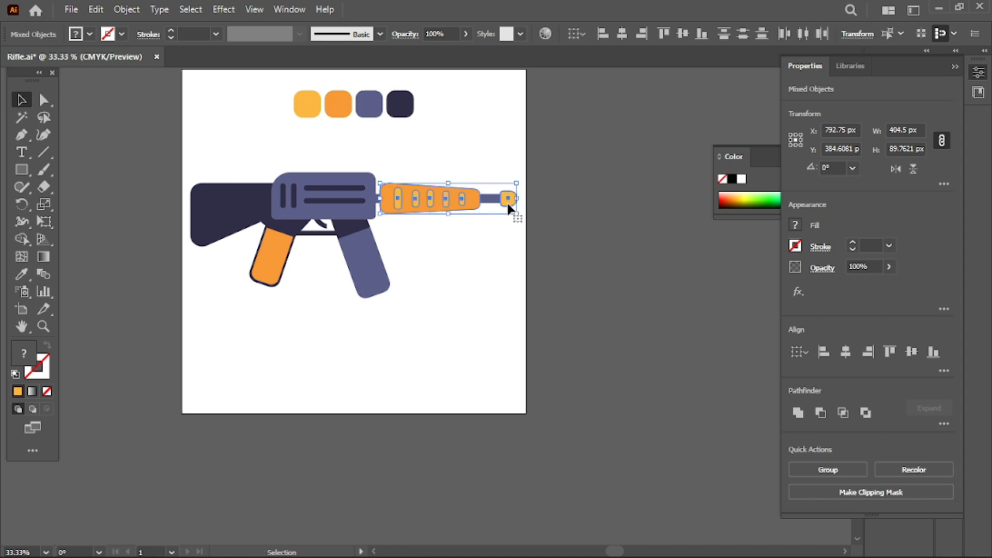
{"action": "left_click", "coordinate": [506, 200], "text": "shift"}
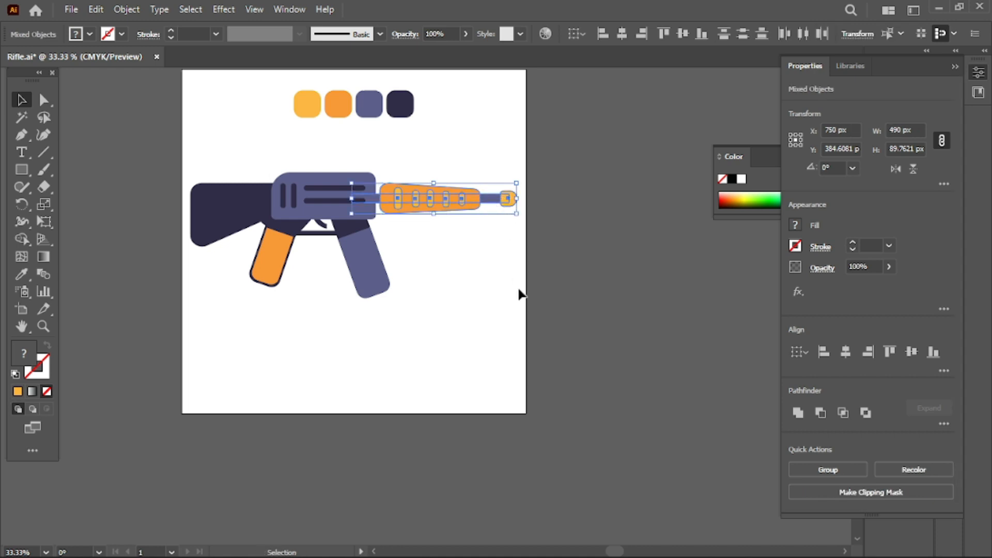
{"action": "key", "text": "Up"}
{"action": "key", "text": "Up"}
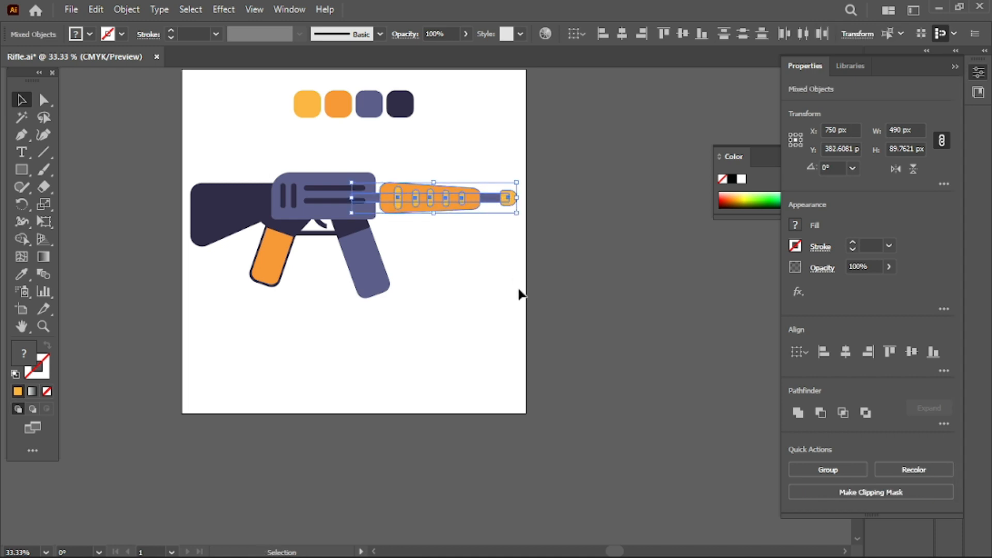
{"action": "left_click", "coordinate": [512, 285]}
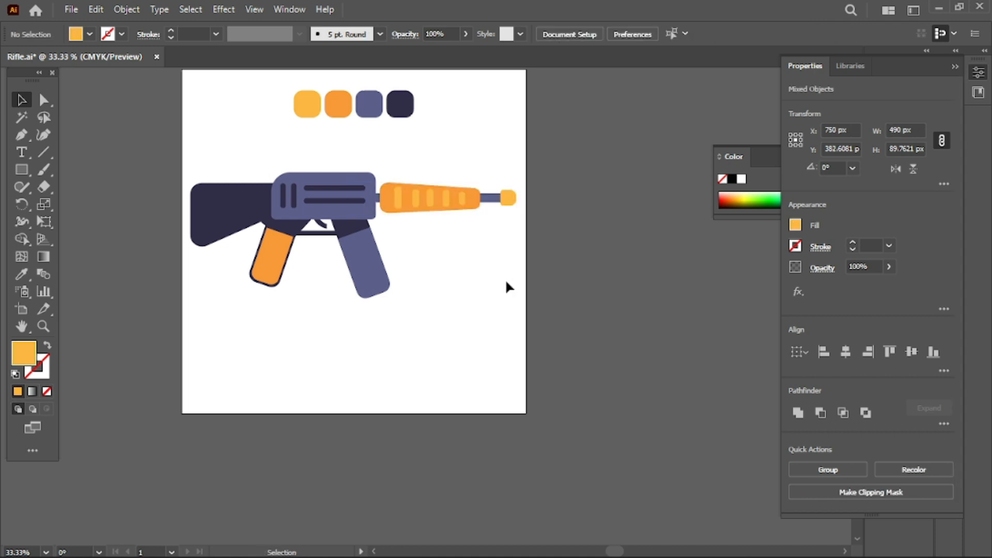
Group the handguard, barrel and muzzle tip into one object
{"action": "left_click", "coordinate": [509, 201]}
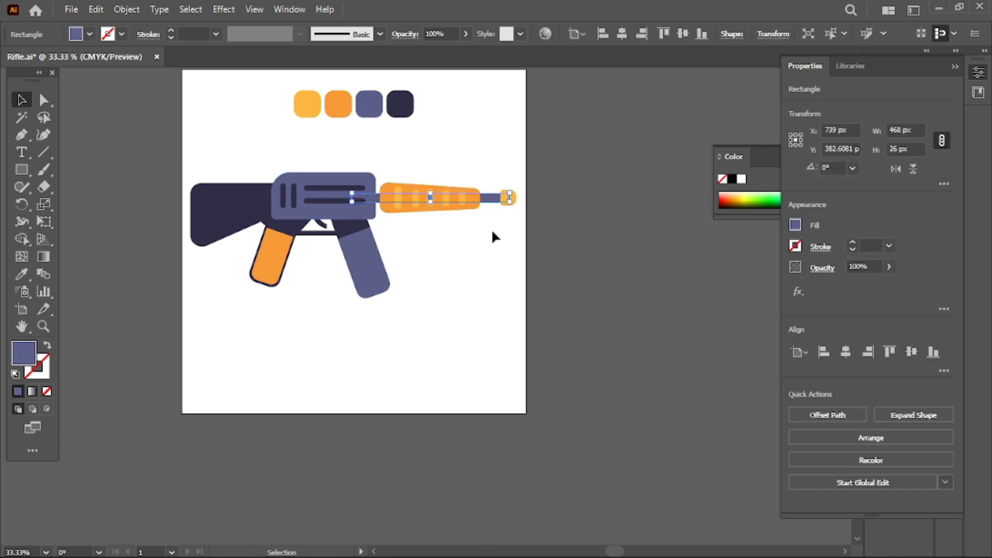
{"action": "left_click", "coordinate": [492, 229]}
{"action": "left_click", "coordinate": [468, 200]}
{"action": "left_click", "coordinate": [509, 204], "text": "shift"}
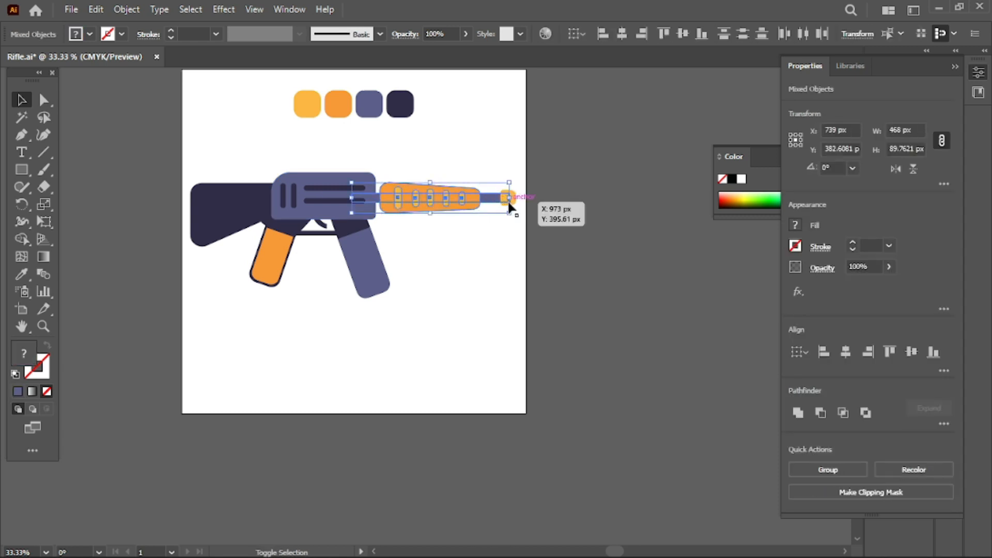
{"action": "right_click", "coordinate": [513, 205]}
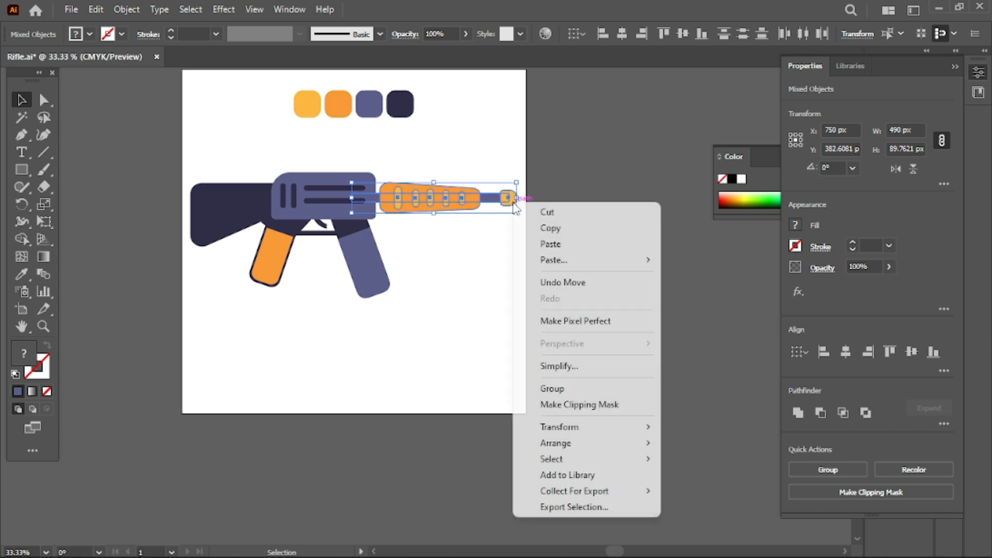
{"action": "left_click", "coordinate": [574, 389]}
{"action": "left_click", "coordinate": [435, 307]}
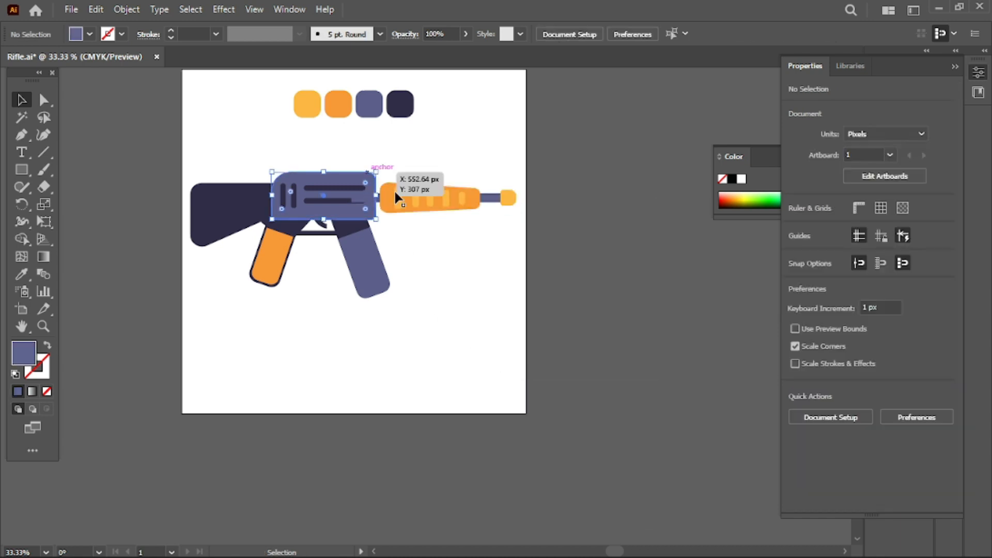
Align the vertical centres of the rifle's blue body and the grouped handguard and barrel assembly
{"action": "left_click", "coordinate": [371, 180]}
{"action": "left_click", "coordinate": [430, 207], "text": "shift"}
{"action": "right_click", "coordinate": [429, 205]}
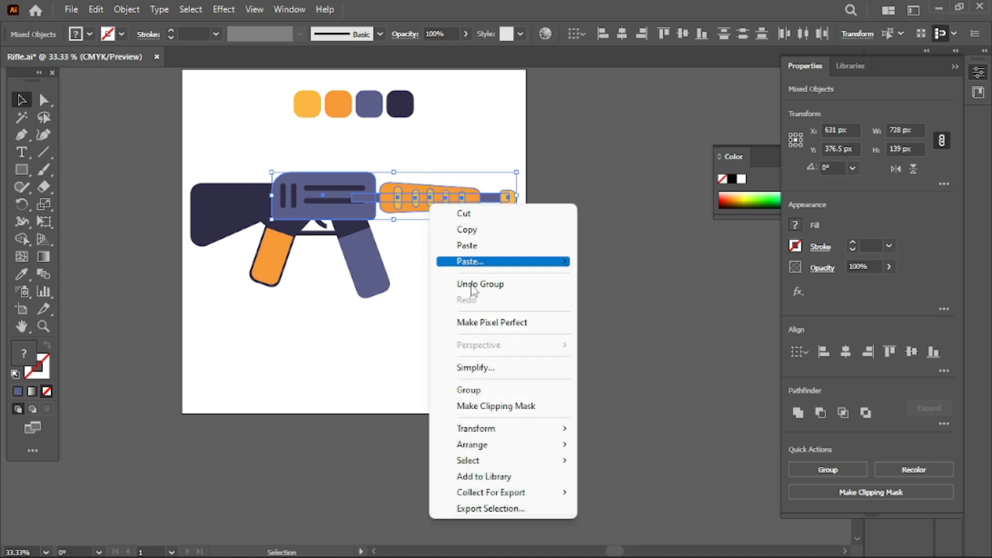
{"action": "left_click", "coordinate": [908, 352]}
{"action": "left_click", "coordinate": [466, 290]}
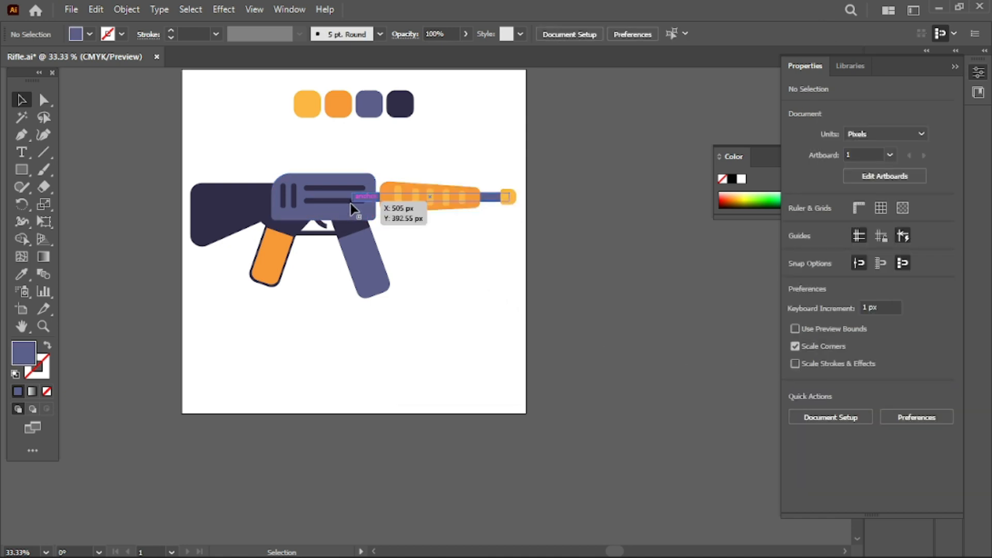
Send the grouped handguard and barrel assembly to the back of the stacking order, behind the rifle's blue body
{"action": "left_click", "coordinate": [490, 201]}
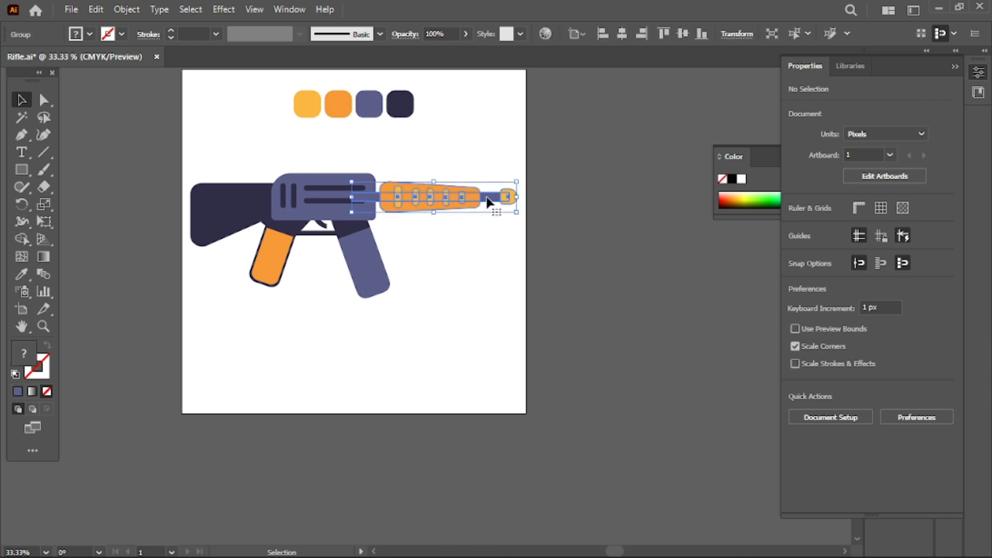
{"action": "left_click", "coordinate": [490, 236]}
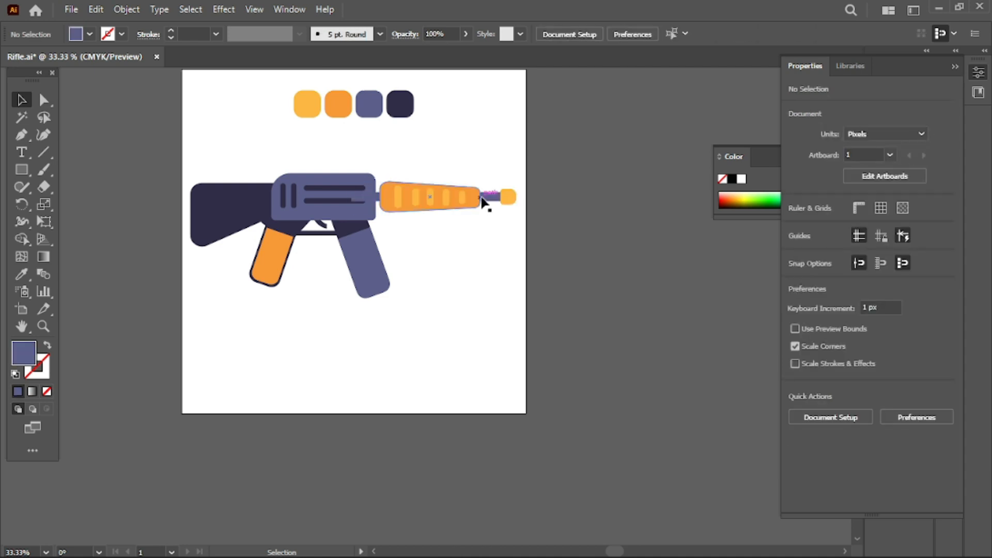
{"action": "left_click", "coordinate": [486, 199]}
{"action": "right_click", "coordinate": [483, 197]}
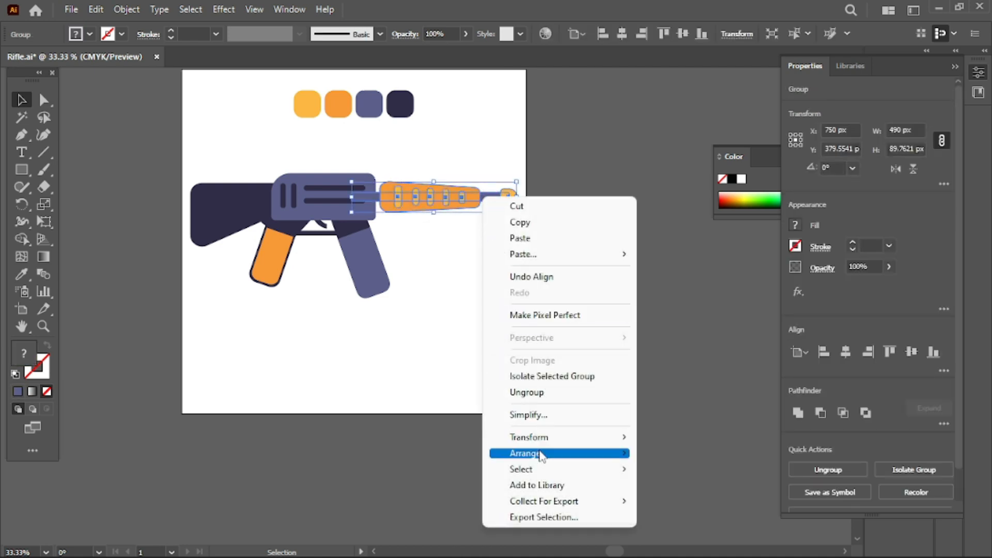
{"action": "mouse_move", "coordinate": [540, 453]}
{"action": "left_click", "coordinate": [690, 486]}
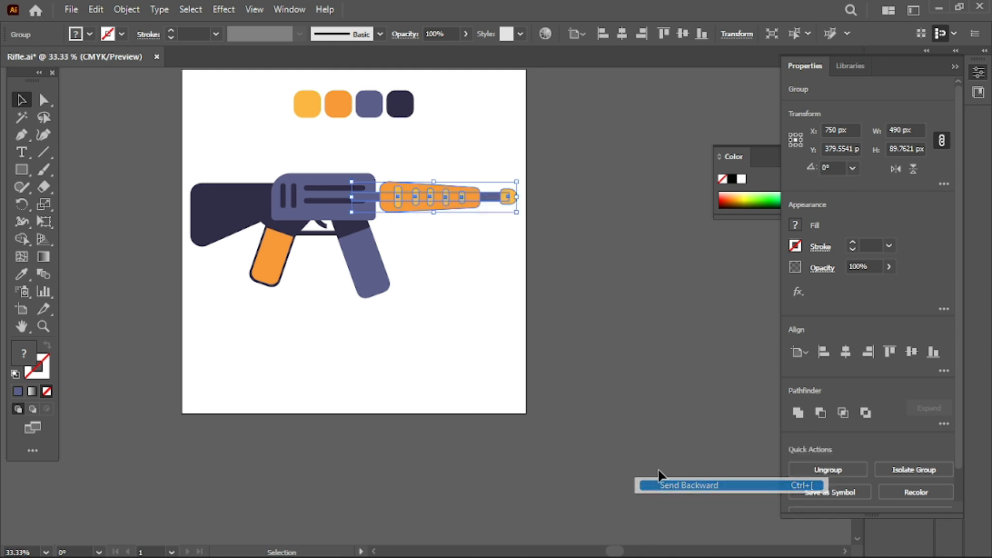
{"action": "left_click", "coordinate": [445, 292]}
{"action": "left_click", "coordinate": [468, 208]}
{"action": "right_click", "coordinate": [469, 204]}
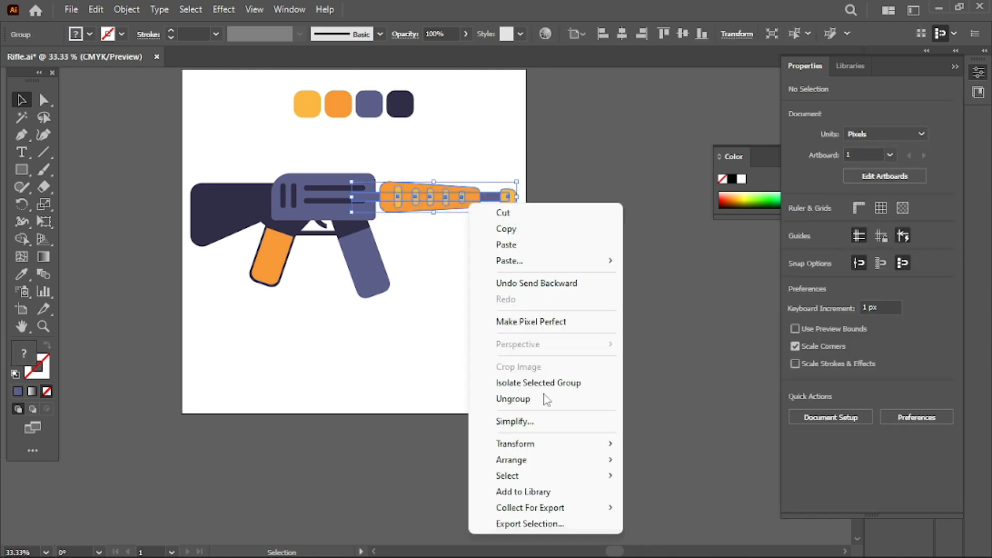
{"action": "mouse_move", "coordinate": [548, 459]}
{"action": "left_click", "coordinate": [687, 508]}
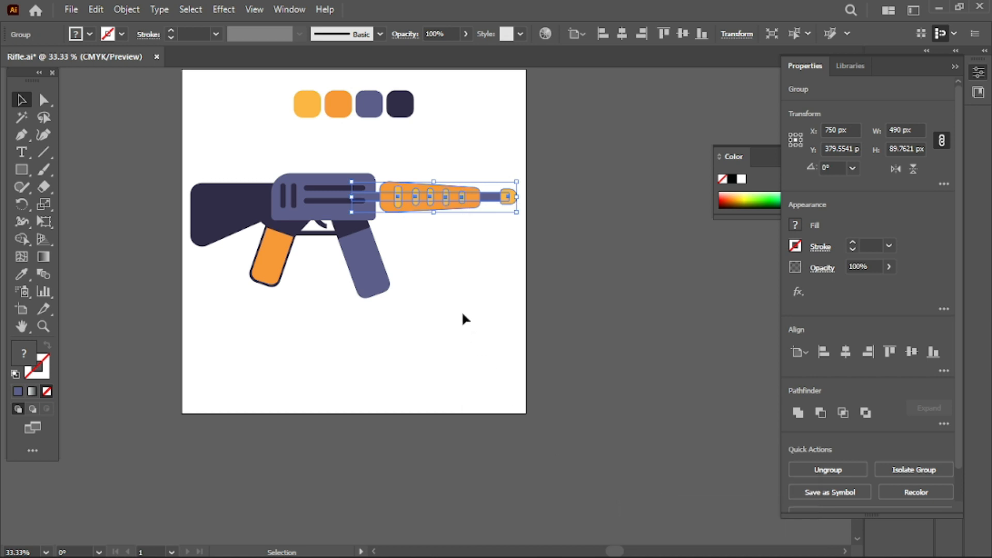
{"action": "left_click", "coordinate": [463, 313]}
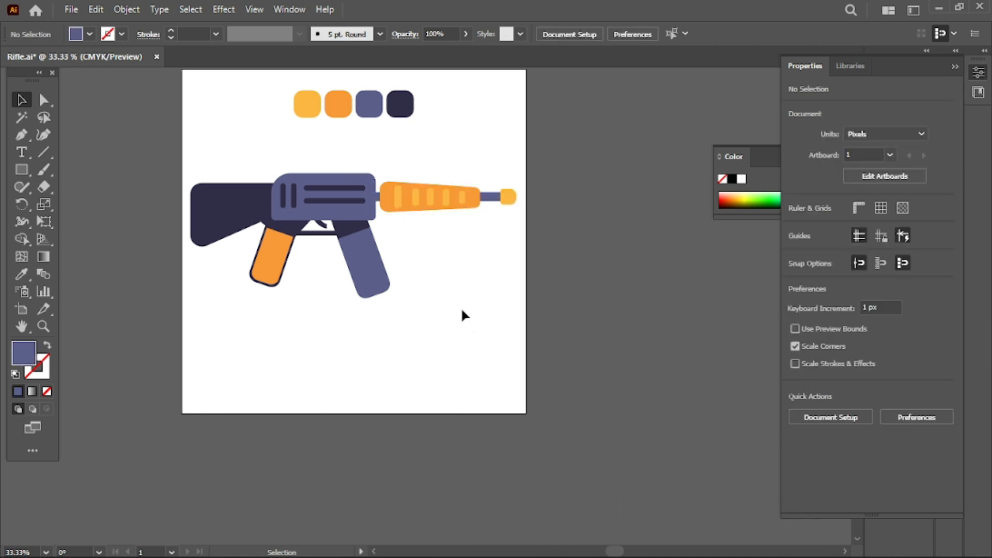
Draw a blue rectangle of about 339 by 158 px below the rifle and round its corners, the upper-left one most strongly
{"action": "left_click", "coordinate": [22, 169]}
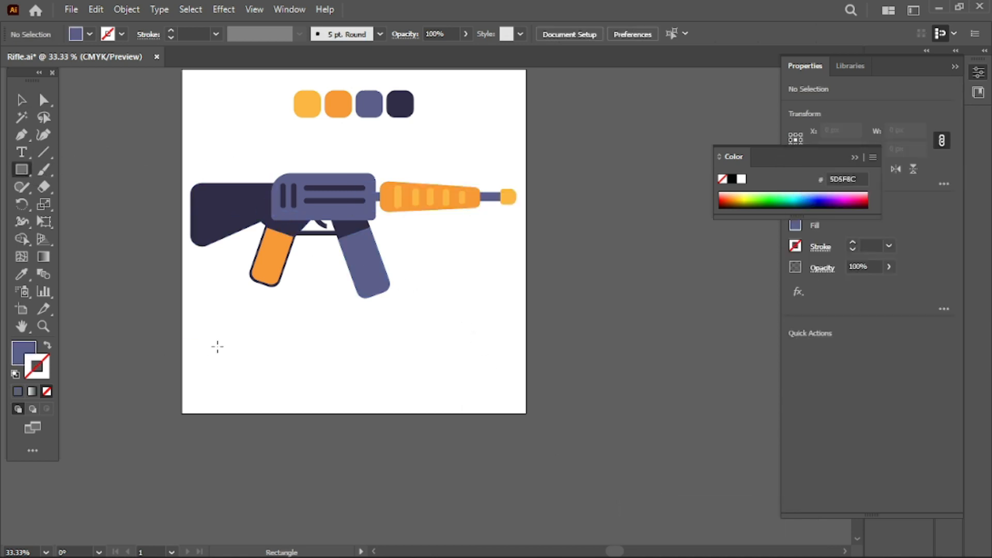
{"action": "left_click_drag", "start_coordinate": [245, 333], "coordinate": [360, 386]}
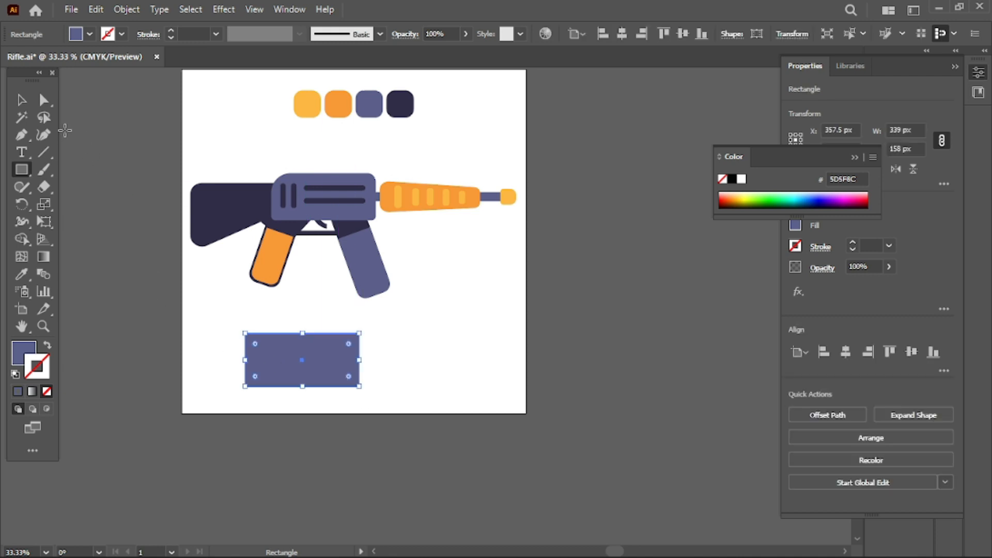
{"action": "left_click", "coordinate": [38, 103]}
{"action": "left_click_drag", "start_coordinate": [255, 344], "coordinate": [263, 356]}
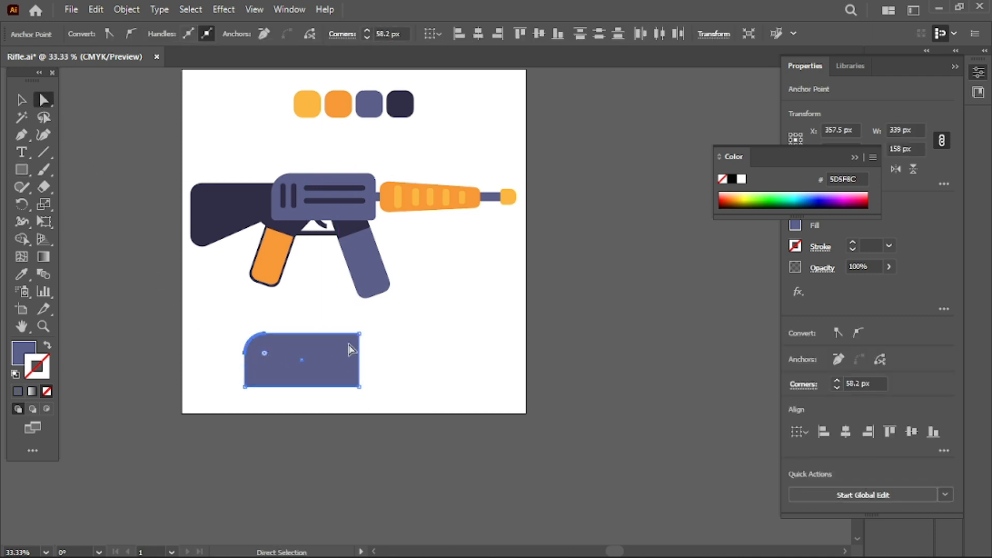
{"action": "left_click", "coordinate": [20, 101]}
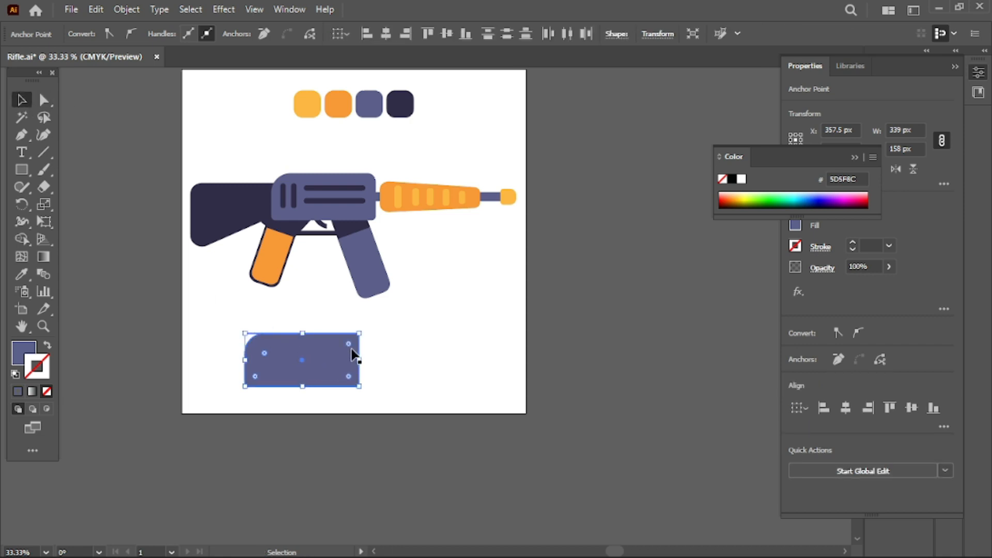
{"action": "left_click_drag", "start_coordinate": [348, 346], "coordinate": [348, 342]}
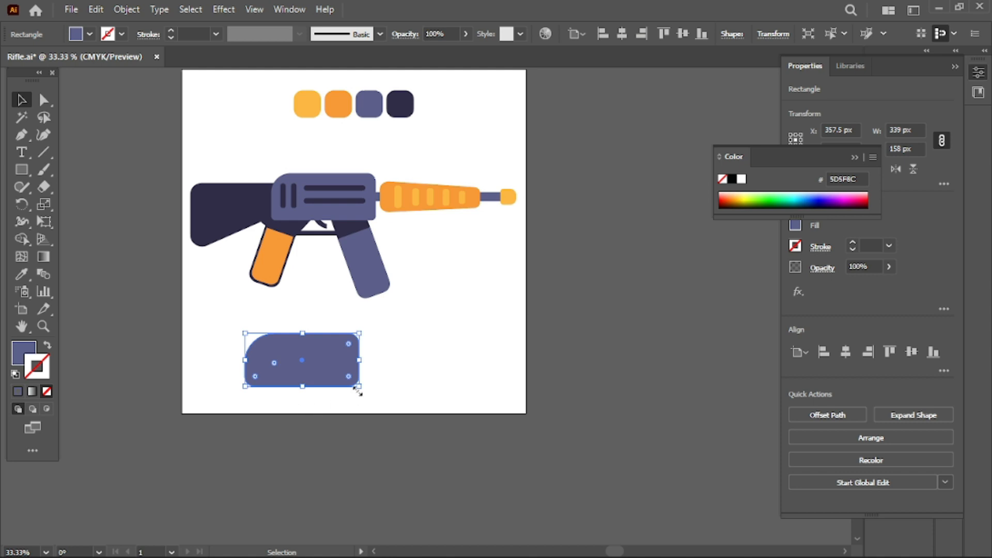
Scale the rounded shape down to about 221 by 91 px and lay a proportional 200 px wide copy over it
{"action": "left_click_drag", "start_coordinate": [359, 387], "coordinate": [329, 389]}
{"action": "left_click", "coordinate": [171, 310]}
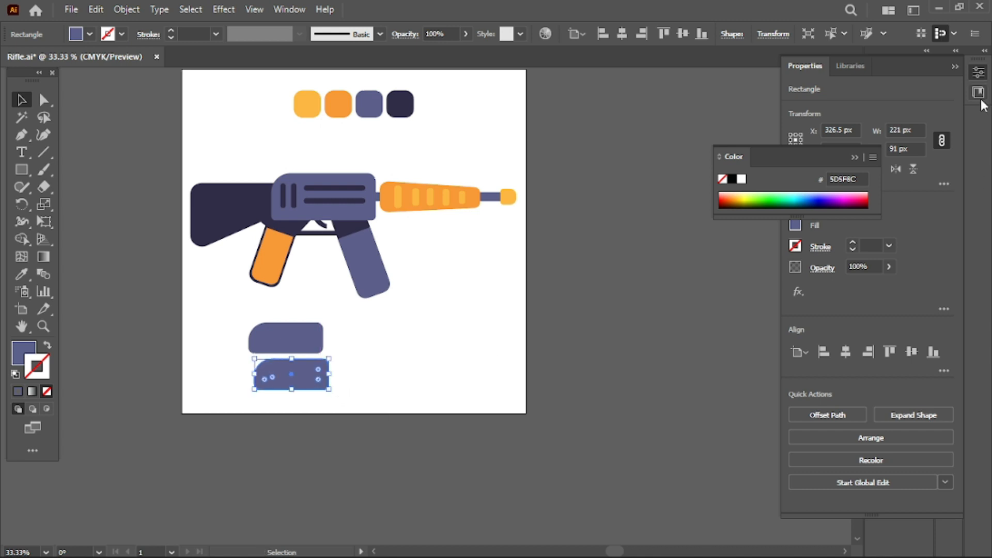
{"action": "left_click", "coordinate": [898, 130]}
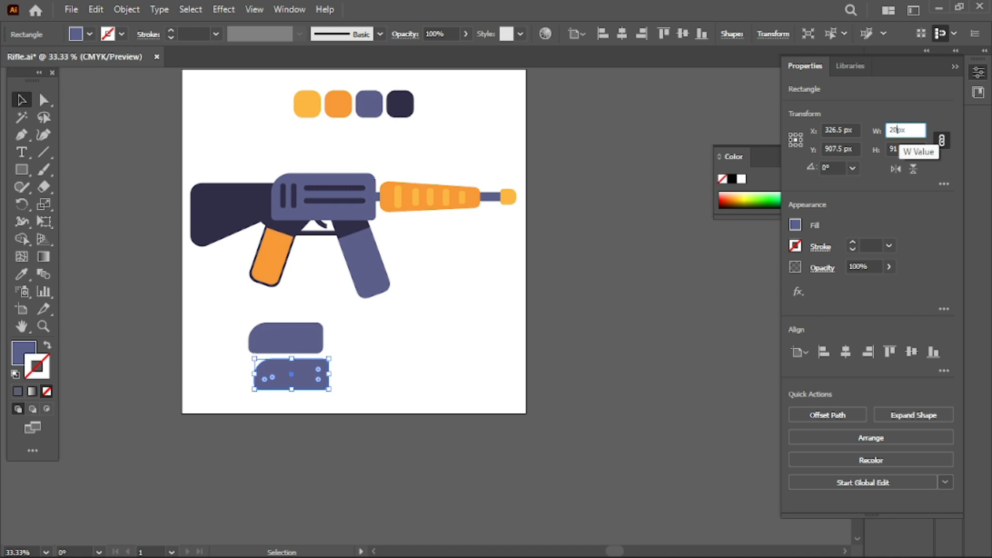
{"action": "type", "text": "200"}
{"action": "key", "text": "Return"}
{"action": "left_click_drag", "start_coordinate": [318, 381], "coordinate": [317, 346]}
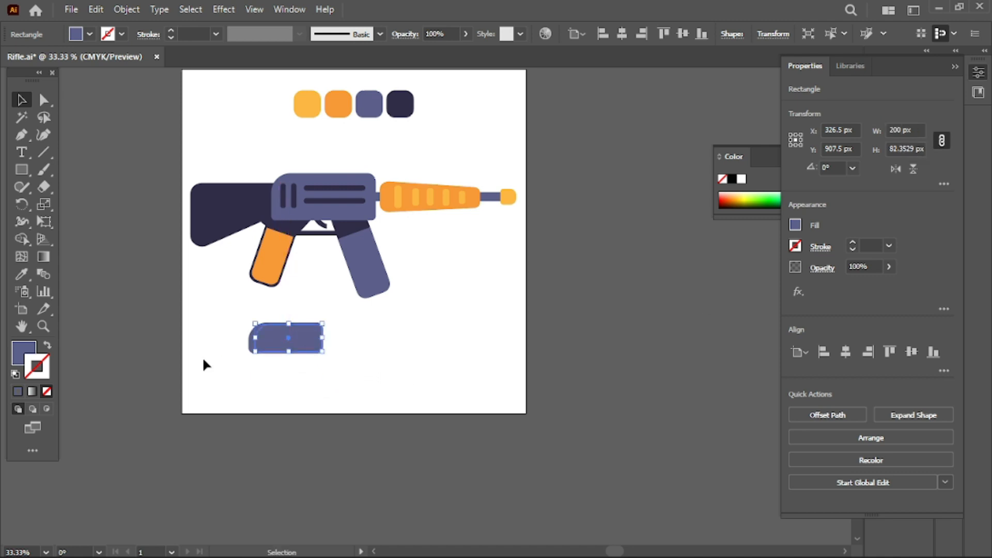
Fill the smaller copy with white using the Eyedropper and keep it selected
{"action": "left_click", "coordinate": [21, 274]}
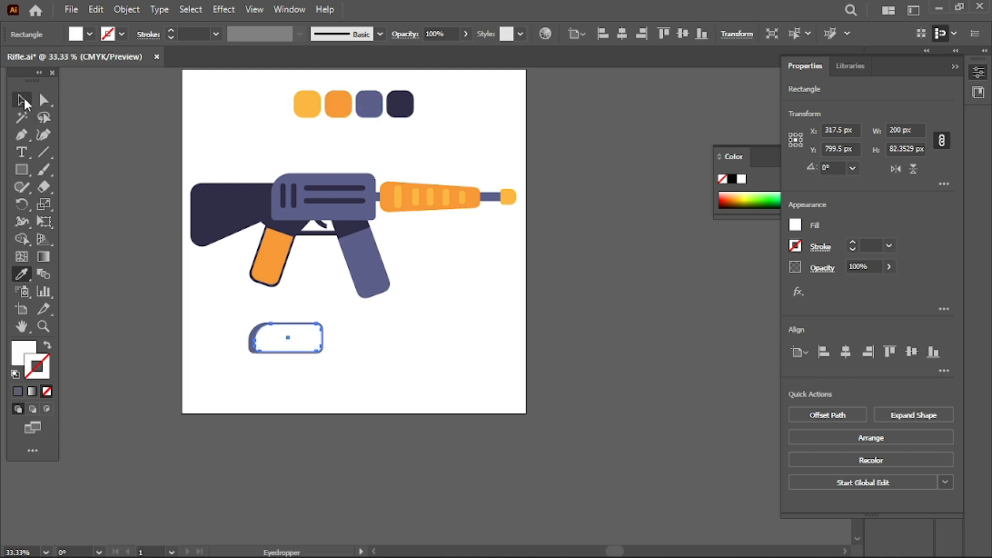
{"action": "left_click", "coordinate": [21, 100]}
{"action": "left_click", "coordinate": [284, 336]}
{"action": "left_click", "coordinate": [284, 337]}
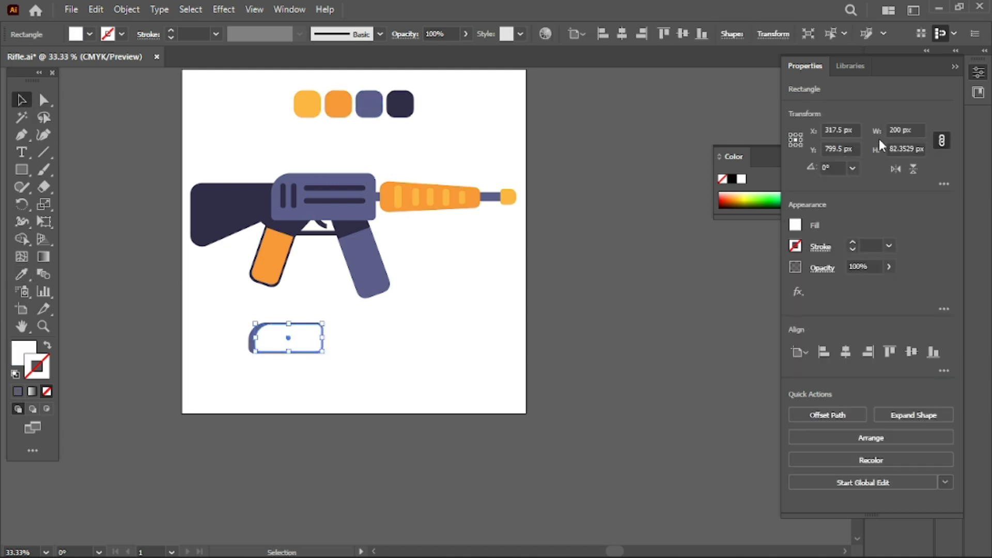
Reduce the white inner shape's width proportionally to 180 px and further to 160 px
{"action": "left_click", "coordinate": [895, 128]}
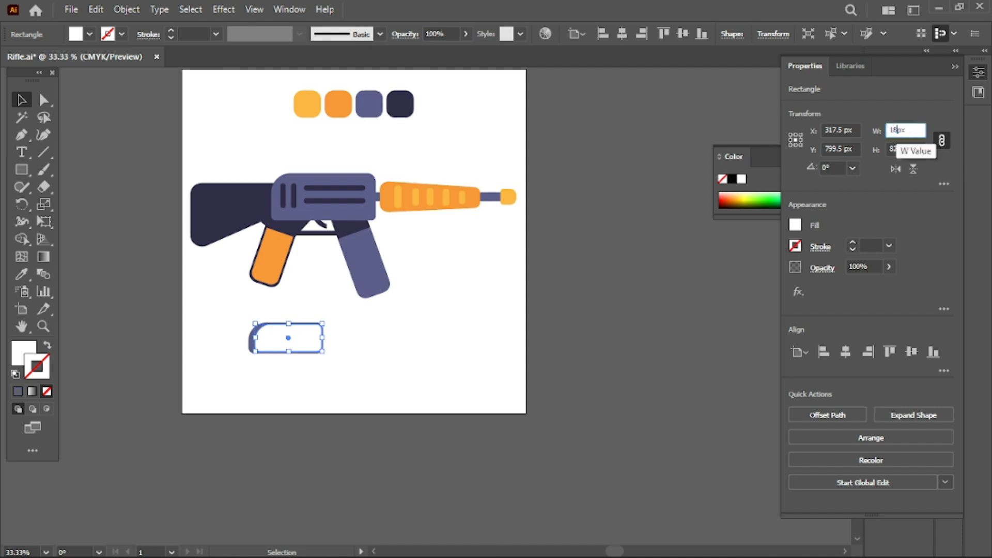
{"action": "key", "text": "Return"}
{"action": "left_click", "coordinate": [398, 385]}
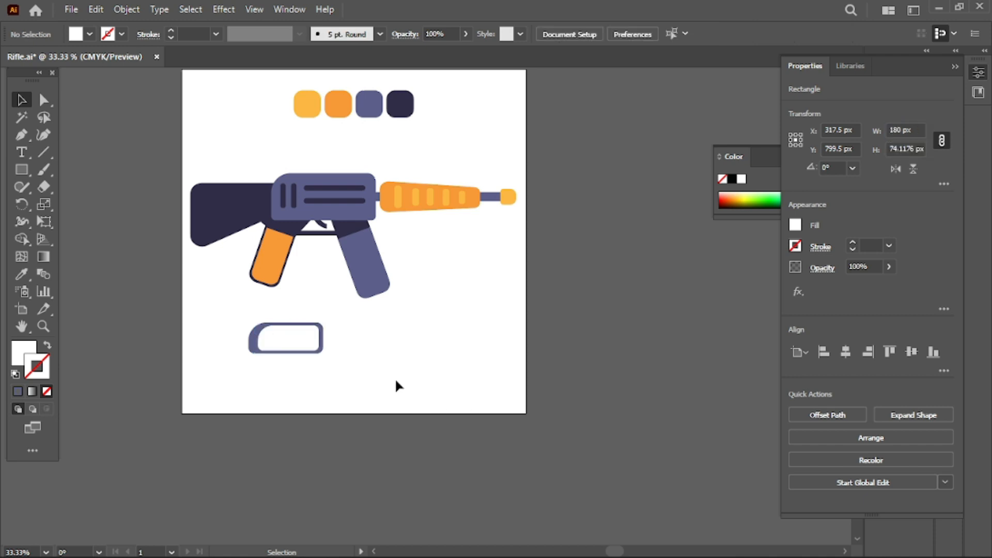
{"action": "left_click", "coordinate": [284, 344]}
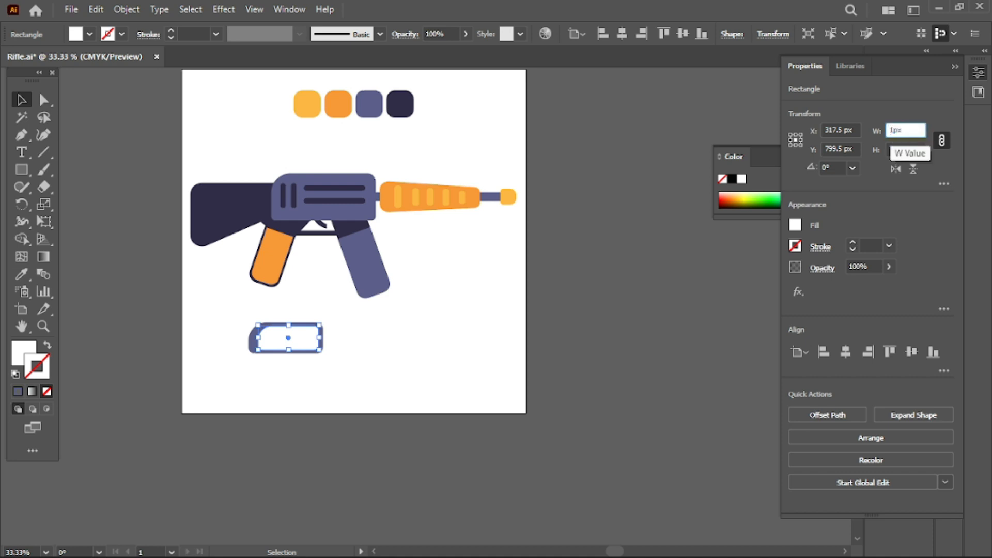
{"action": "key", "text": "Return"}
{"action": "left_click", "coordinate": [383, 376]}
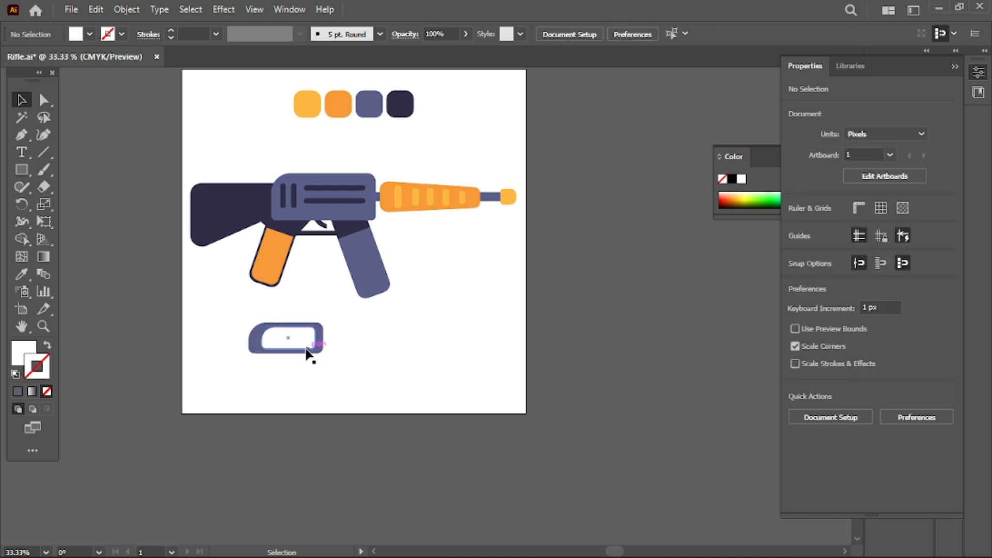
Widen the white inner shape to about 170 px and lower its upper edge slightly within the blue shape
{"action": "left_click", "coordinate": [309, 350]}
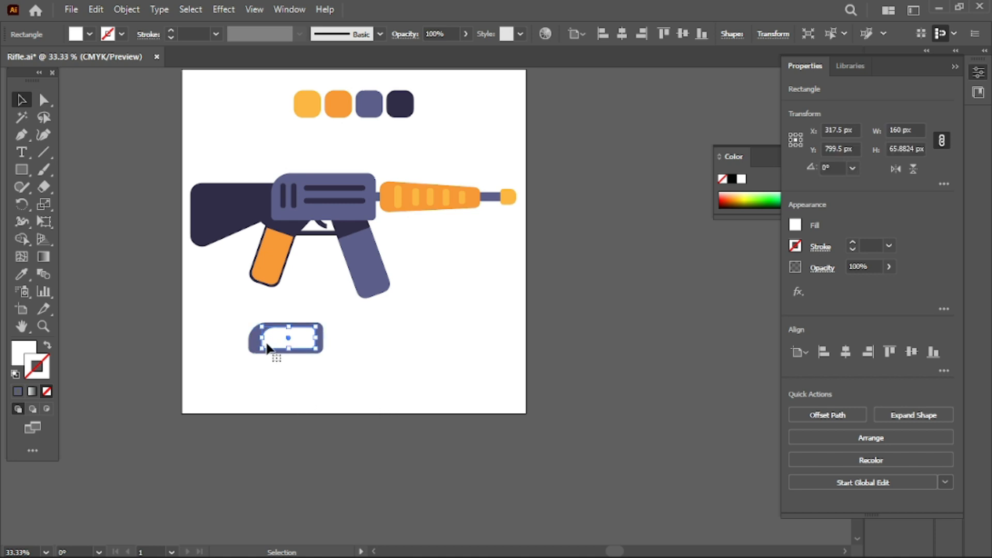
{"action": "left_click_drag", "start_coordinate": [268, 350], "coordinate": [286, 324]}
{"action": "left_click", "coordinate": [311, 394]}
{"action": "left_click", "coordinate": [288, 343]}
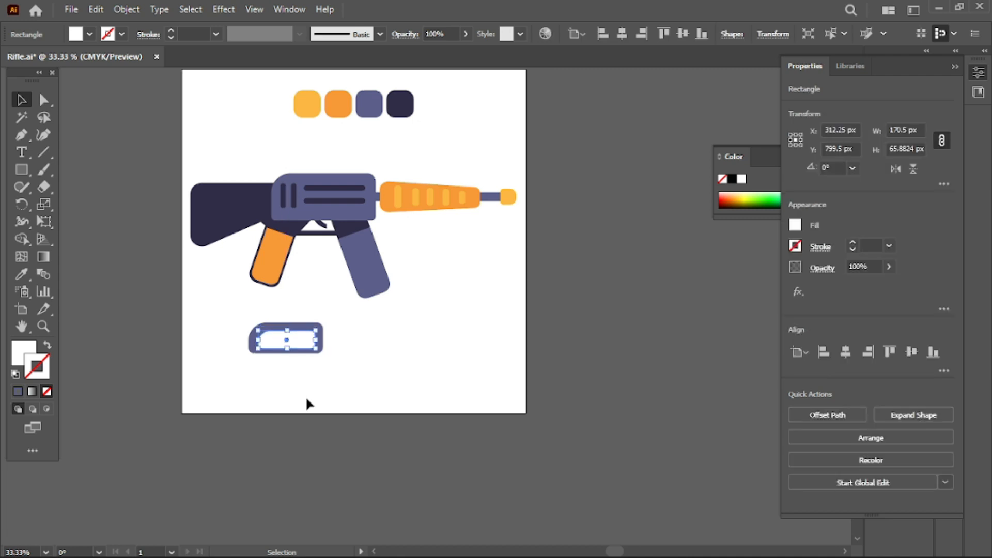
{"action": "left_click", "coordinate": [308, 404]}
Group the blue shape with its white inner shape and place the group as a carry handle on the rifle body's upper edge
{"action": "left_click_drag", "start_coordinate": [307, 356], "coordinate": [309, 155]}
{"action": "right_click", "coordinate": [288, 333]}
{"action": "left_click", "coordinate": [302, 341]}
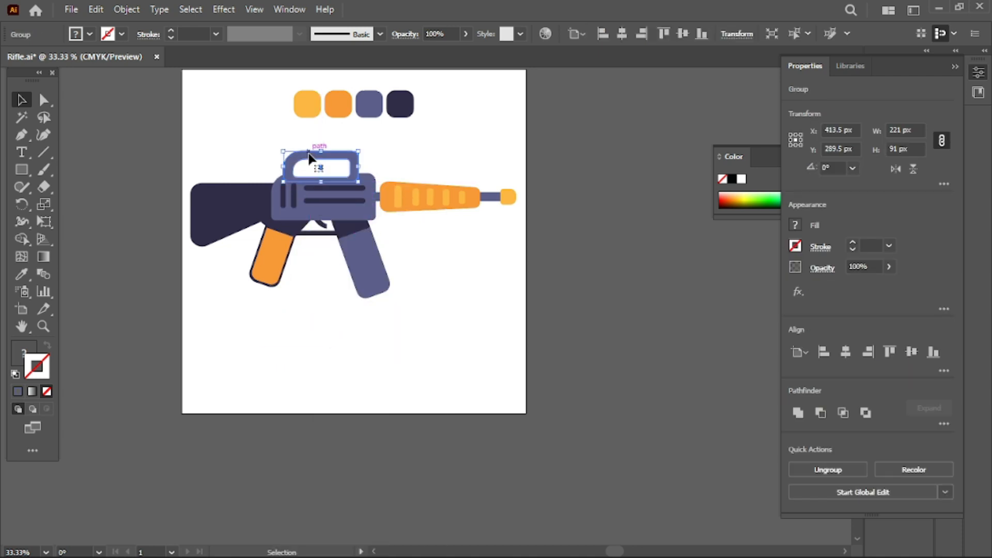
Send the carry handle group to the back, behind the rifle's blue body
{"action": "right_click", "coordinate": [309, 157]}
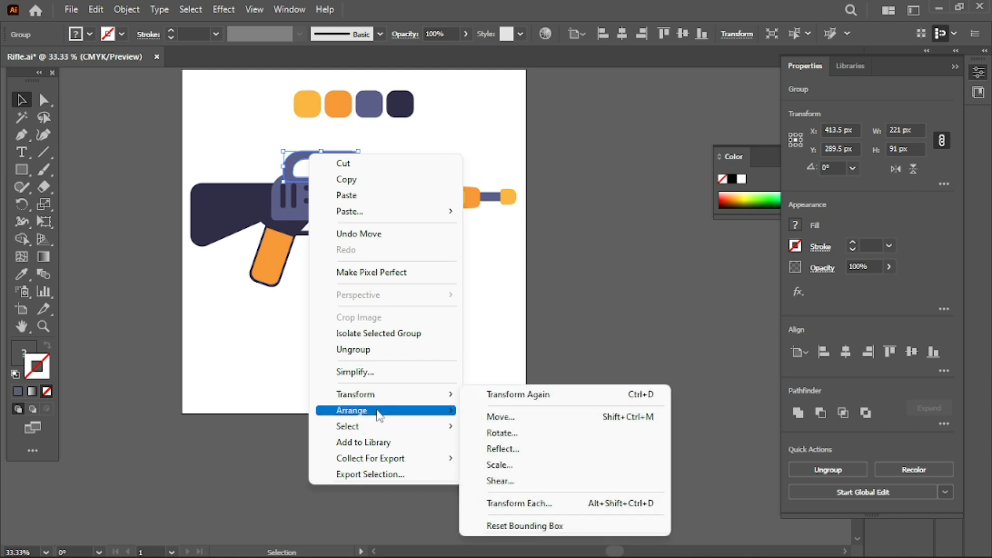
{"action": "mouse_move", "coordinate": [380, 415]}
{"action": "left_click", "coordinate": [548, 456]}
{"action": "left_click", "coordinate": [357, 310]}
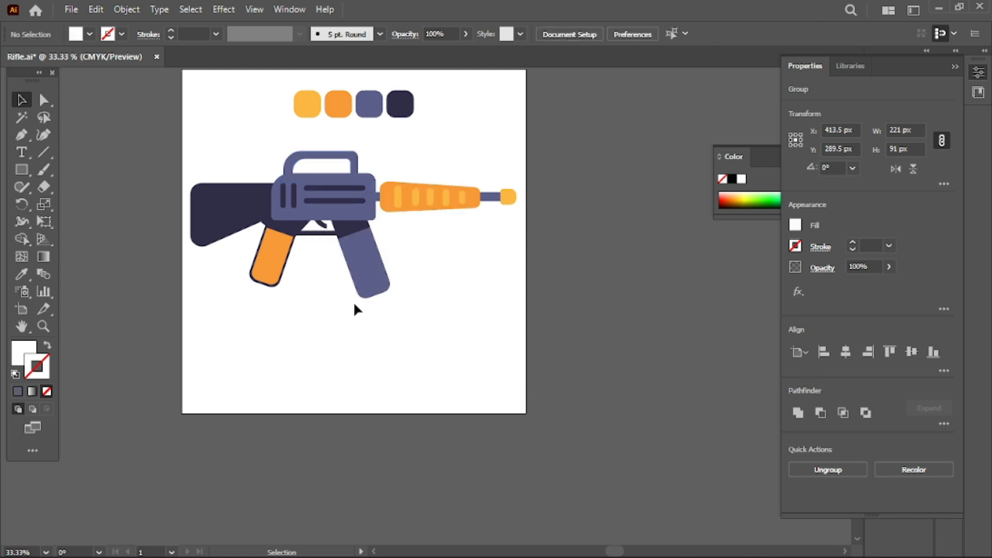
Scale the carry handle down to about 202 by 68 px above the body
{"action": "left_click", "coordinate": [318, 165]}
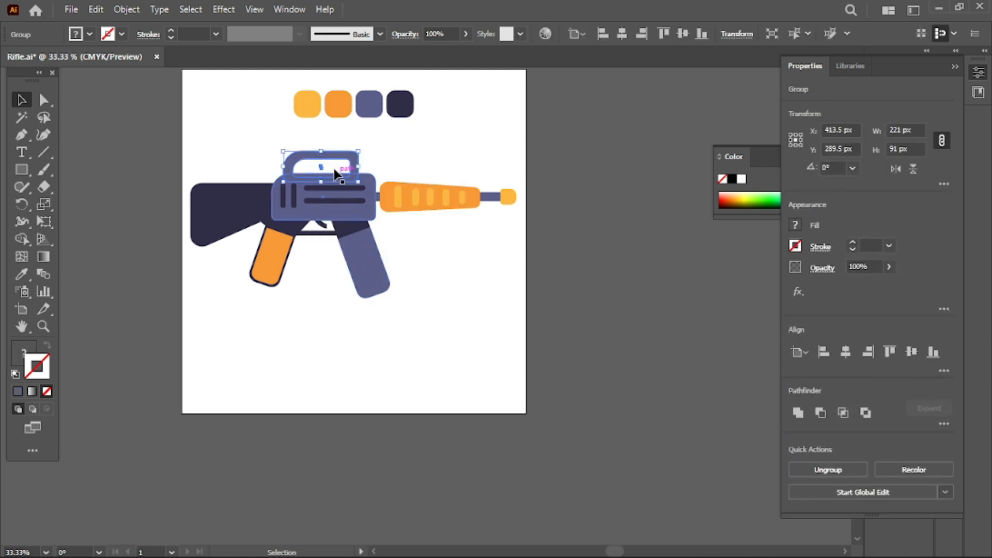
{"action": "left_click_drag", "start_coordinate": [359, 151], "coordinate": [351, 161]}
{"action": "left_click", "coordinate": [296, 257]}
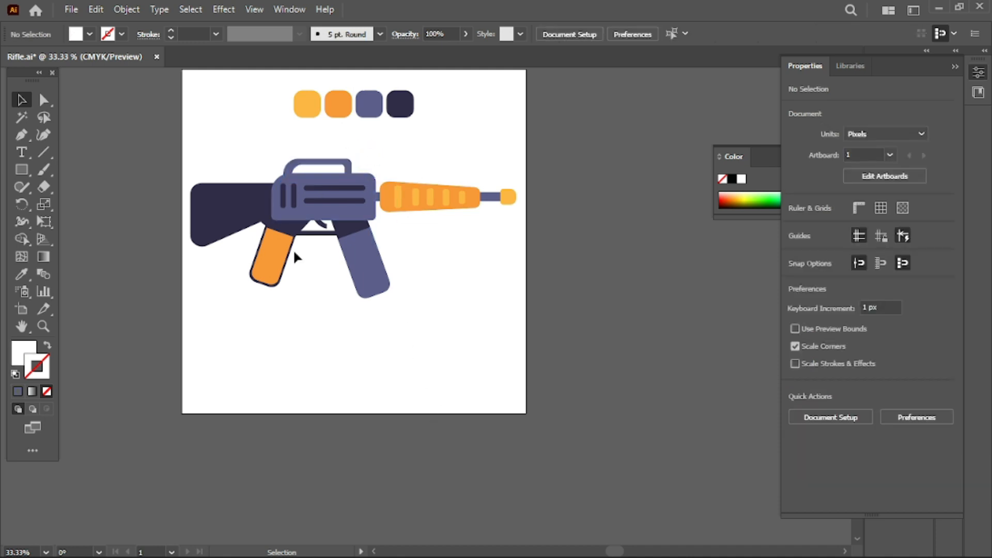
{"action": "left_click", "coordinate": [291, 179]}
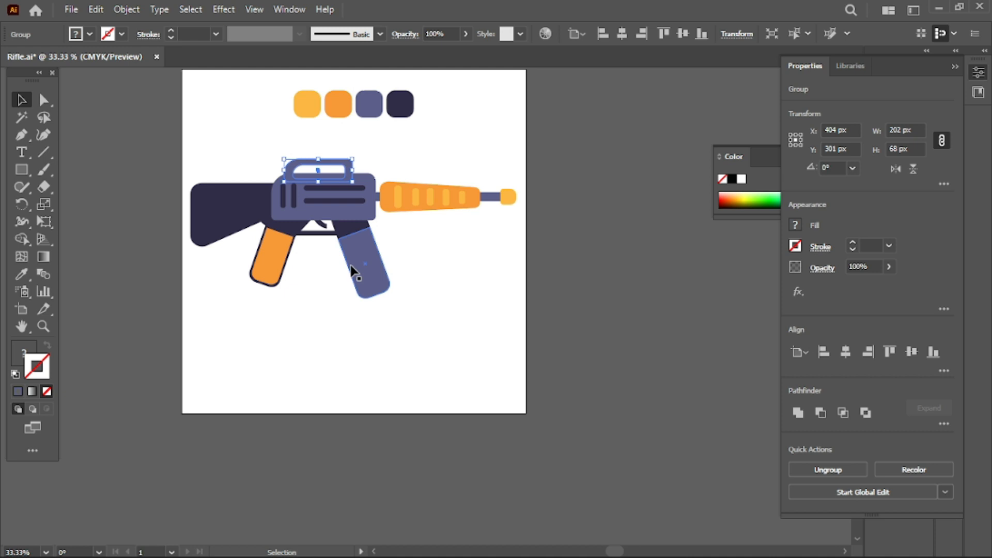
{"action": "left_click", "coordinate": [340, 331]}
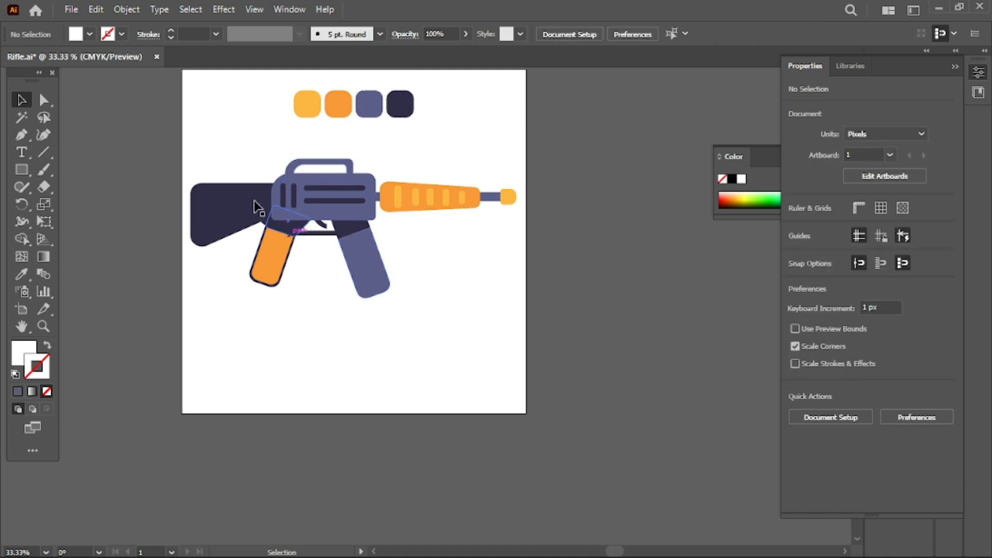
Group all parts of the rifle into one object, leaving out the colour palette squares
{"action": "left_click_drag", "start_coordinate": [196, 157], "coordinate": [521, 335]}
{"action": "right_click", "coordinate": [430, 210]}
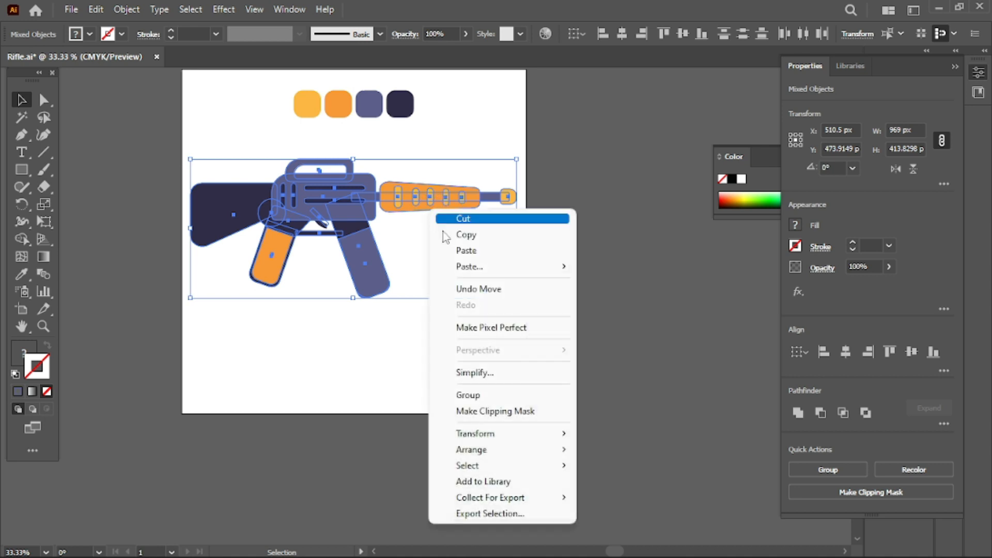
{"action": "left_click", "coordinate": [509, 395]}
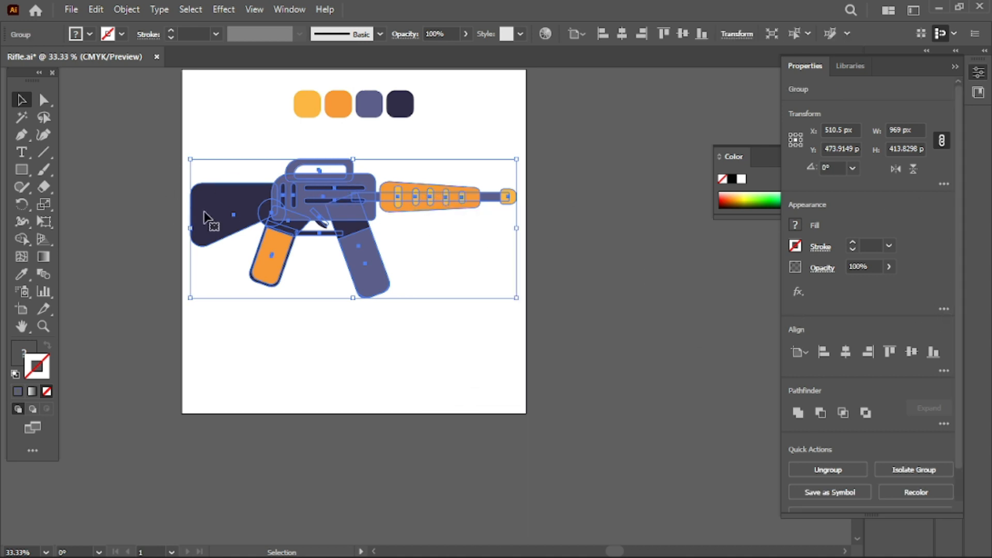
Rotate the rifle group counterclockwise so the muzzle points diagonally up to the right, and centre it roughly on the artboard
{"action": "key", "text": "r"}
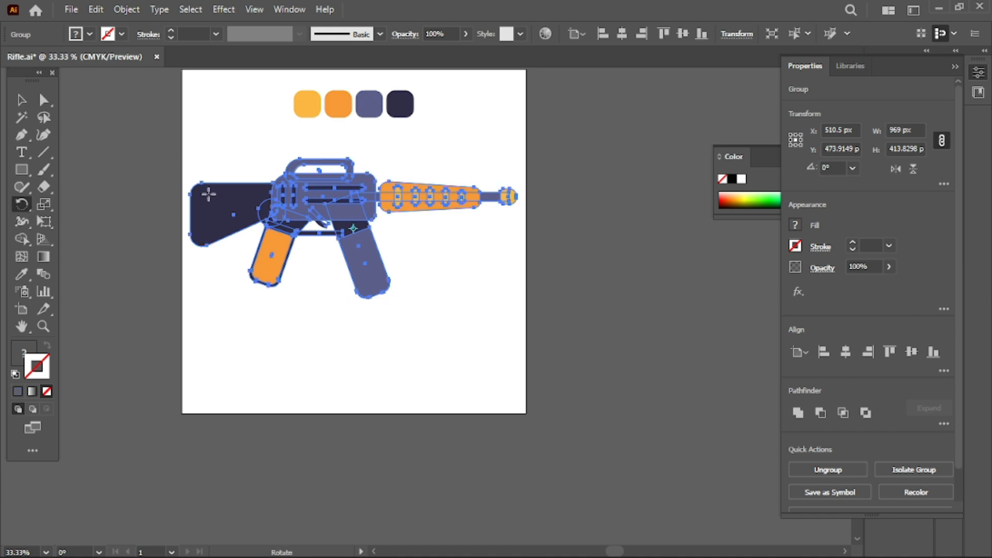
{"action": "left_click_drag", "start_coordinate": [208, 195], "coordinate": [232, 262]}
{"action": "key", "text": "v"}
{"action": "left_click_drag", "start_coordinate": [295, 217], "coordinate": [316, 243]}
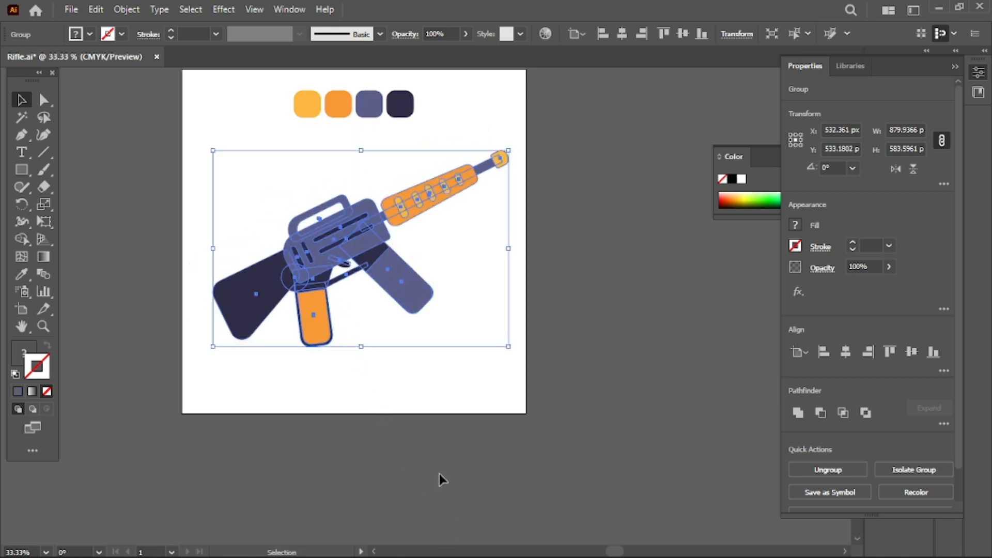
{"action": "left_click", "coordinate": [416, 385]}
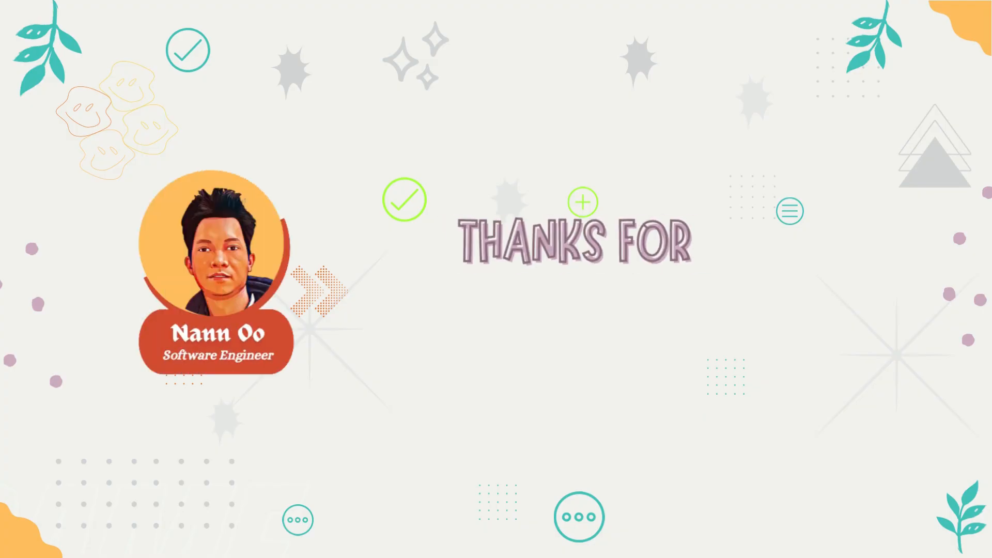